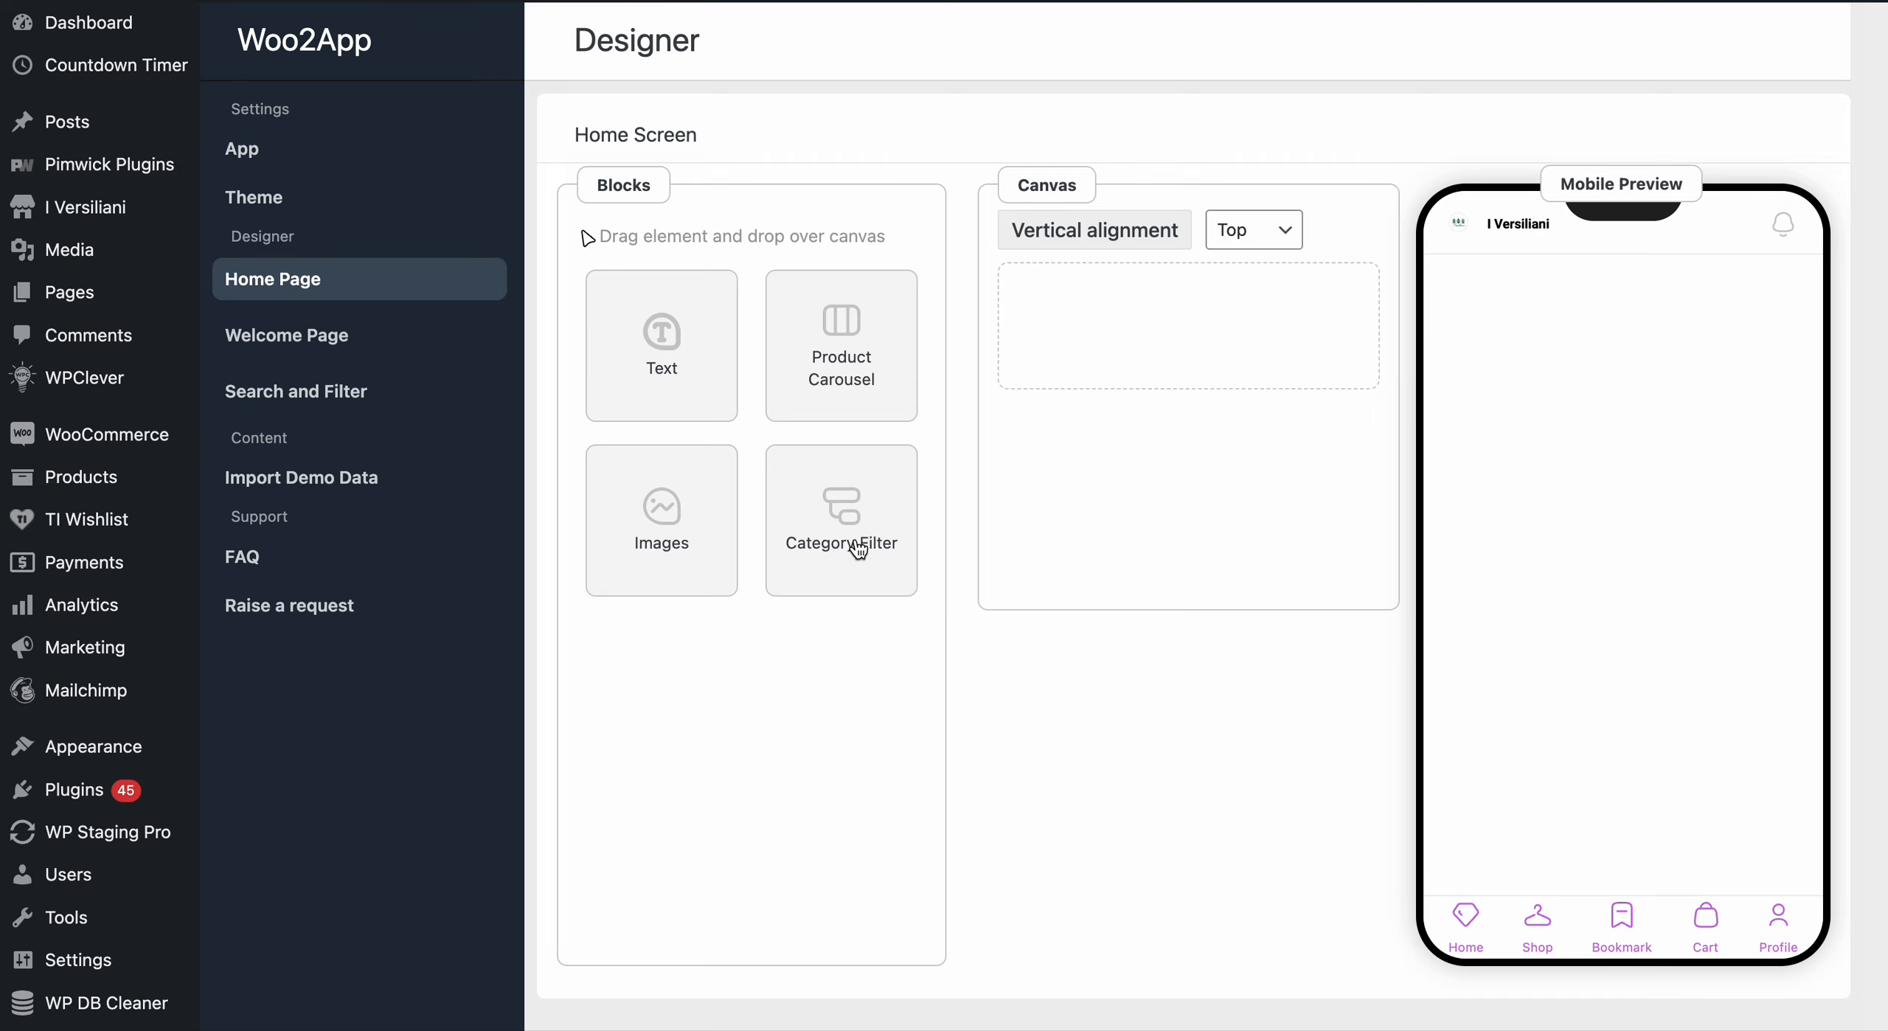
Add a Category Filter block to the home screen canvas and set its section title to "Categories".
drag(858, 550, 1176, 325)
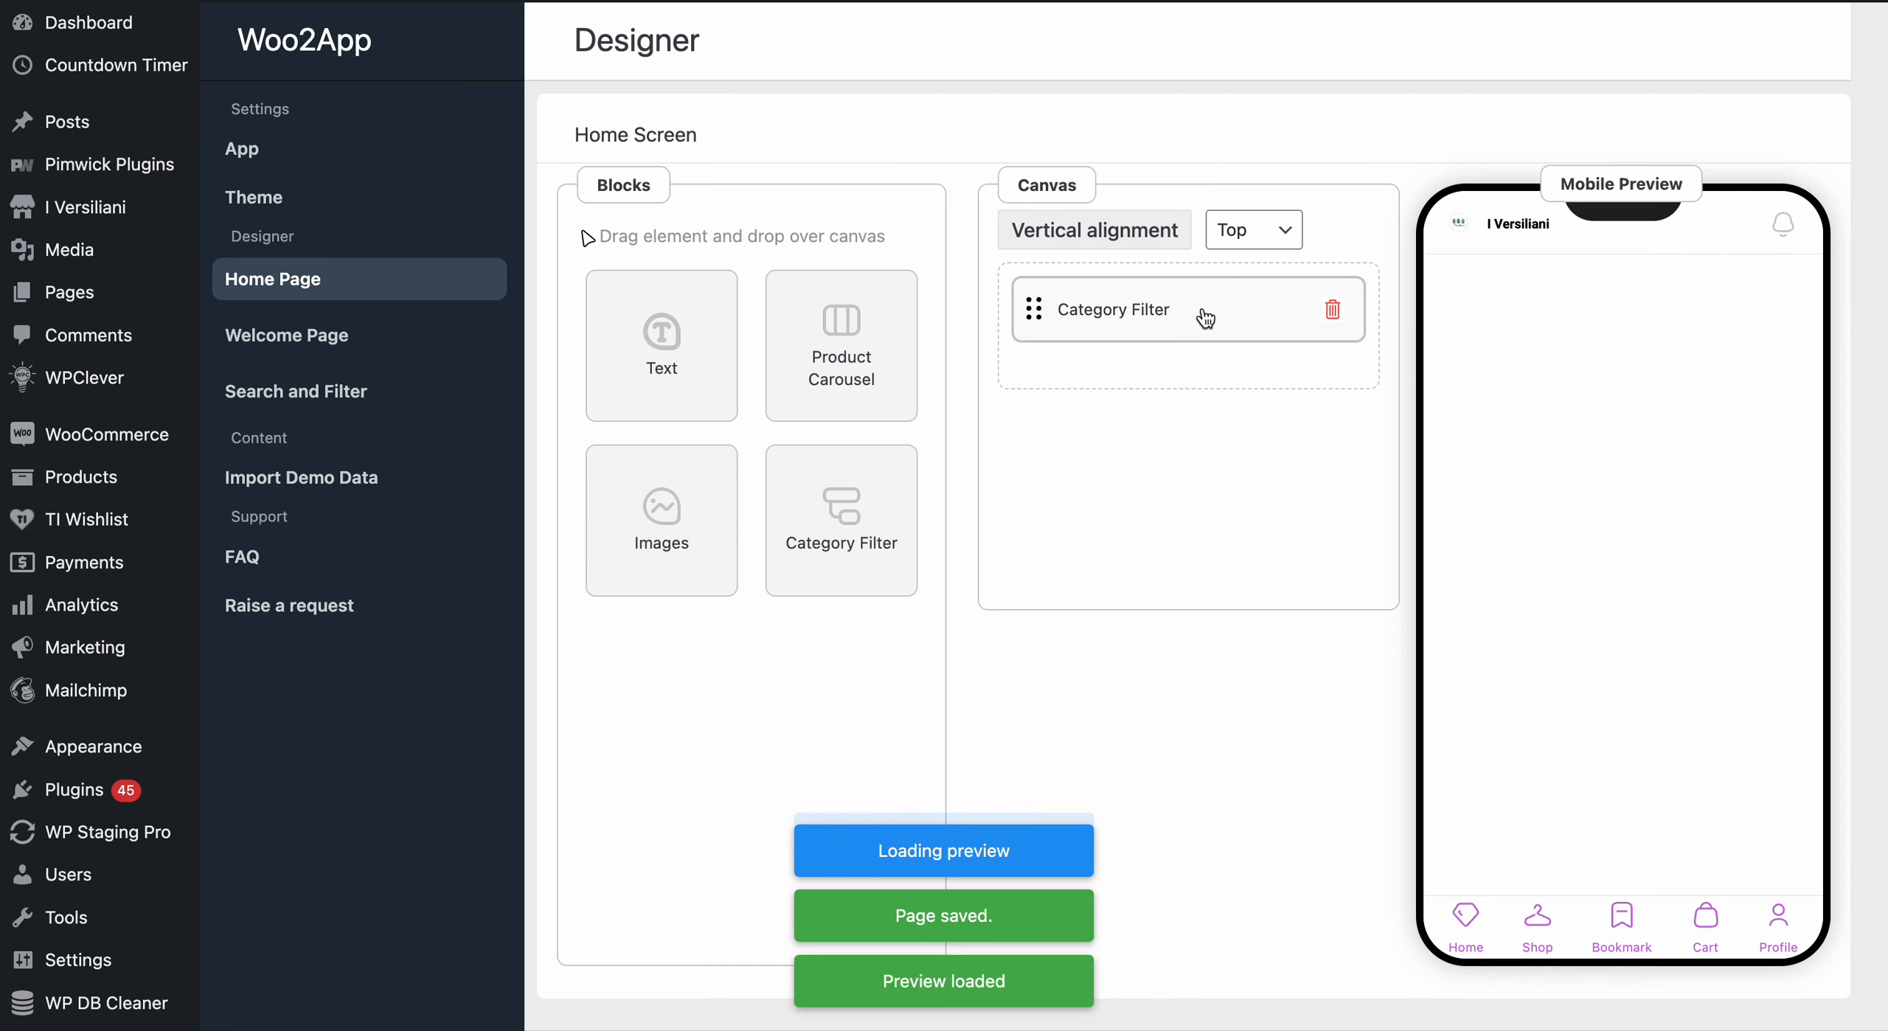
click(1205, 319)
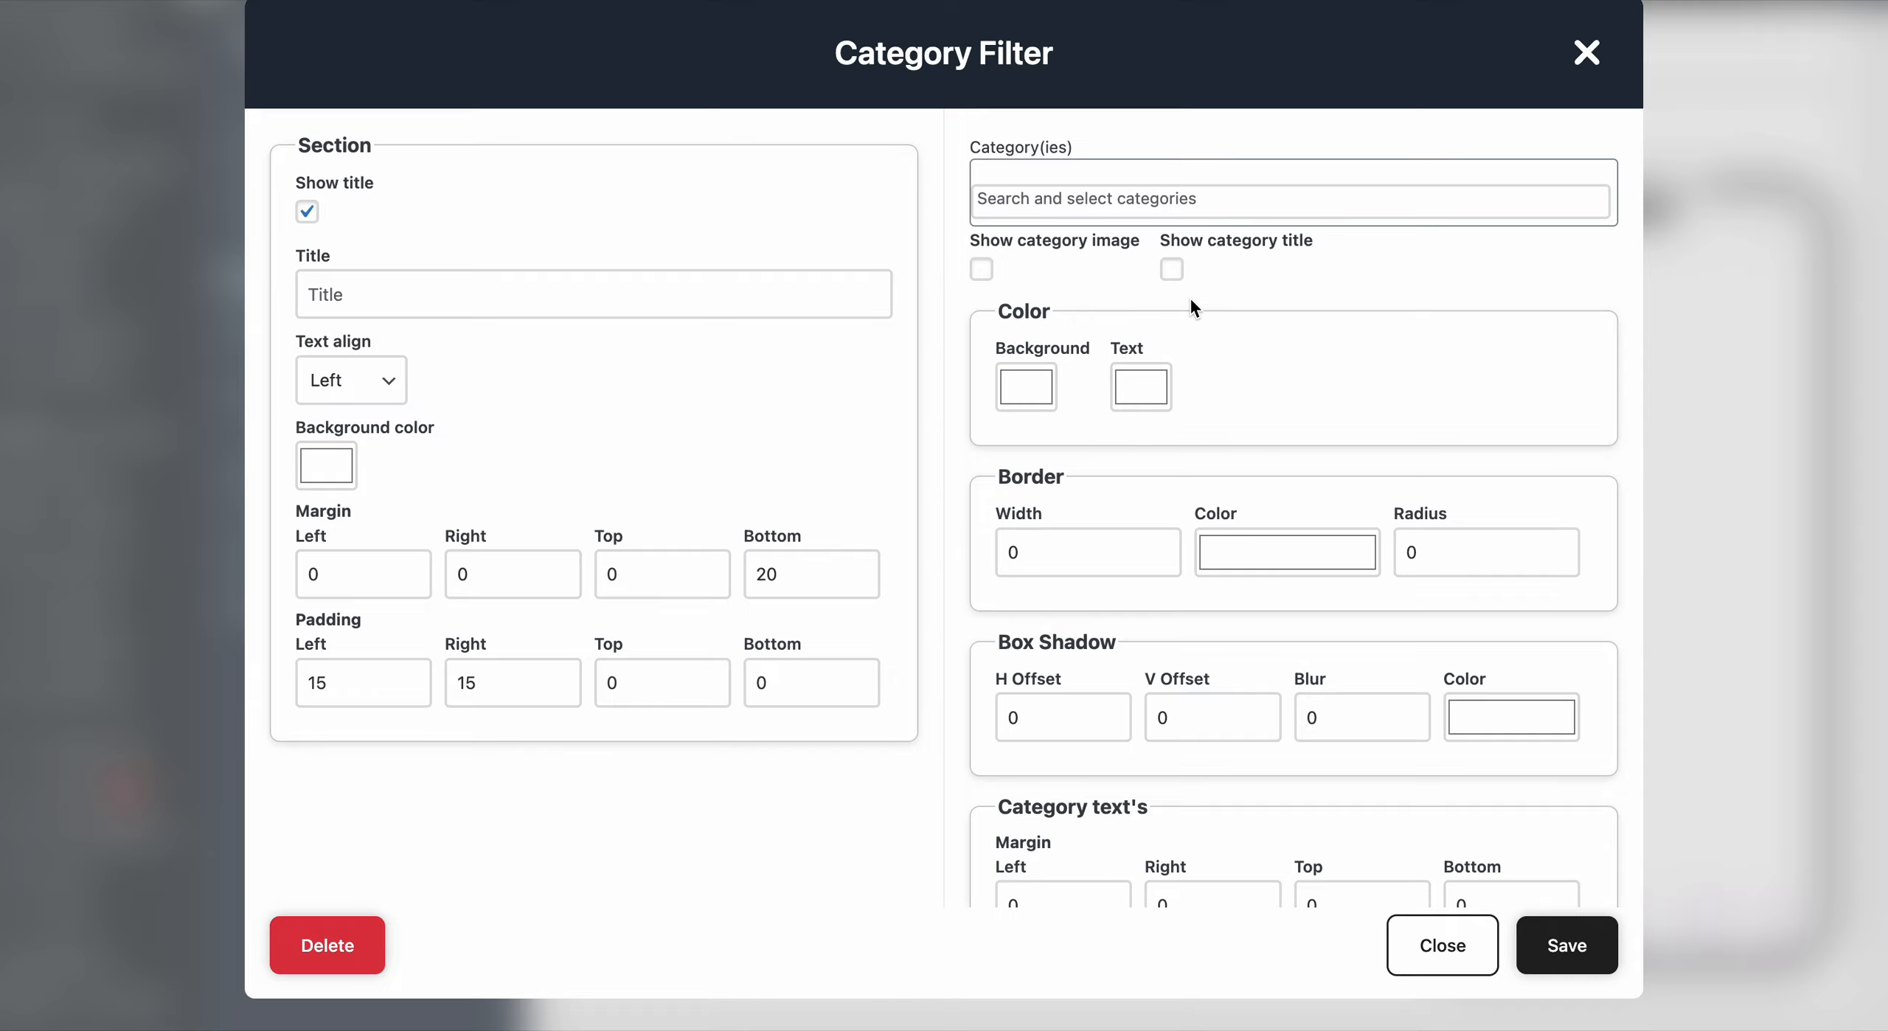
scroll(1189, 297, down, 2)
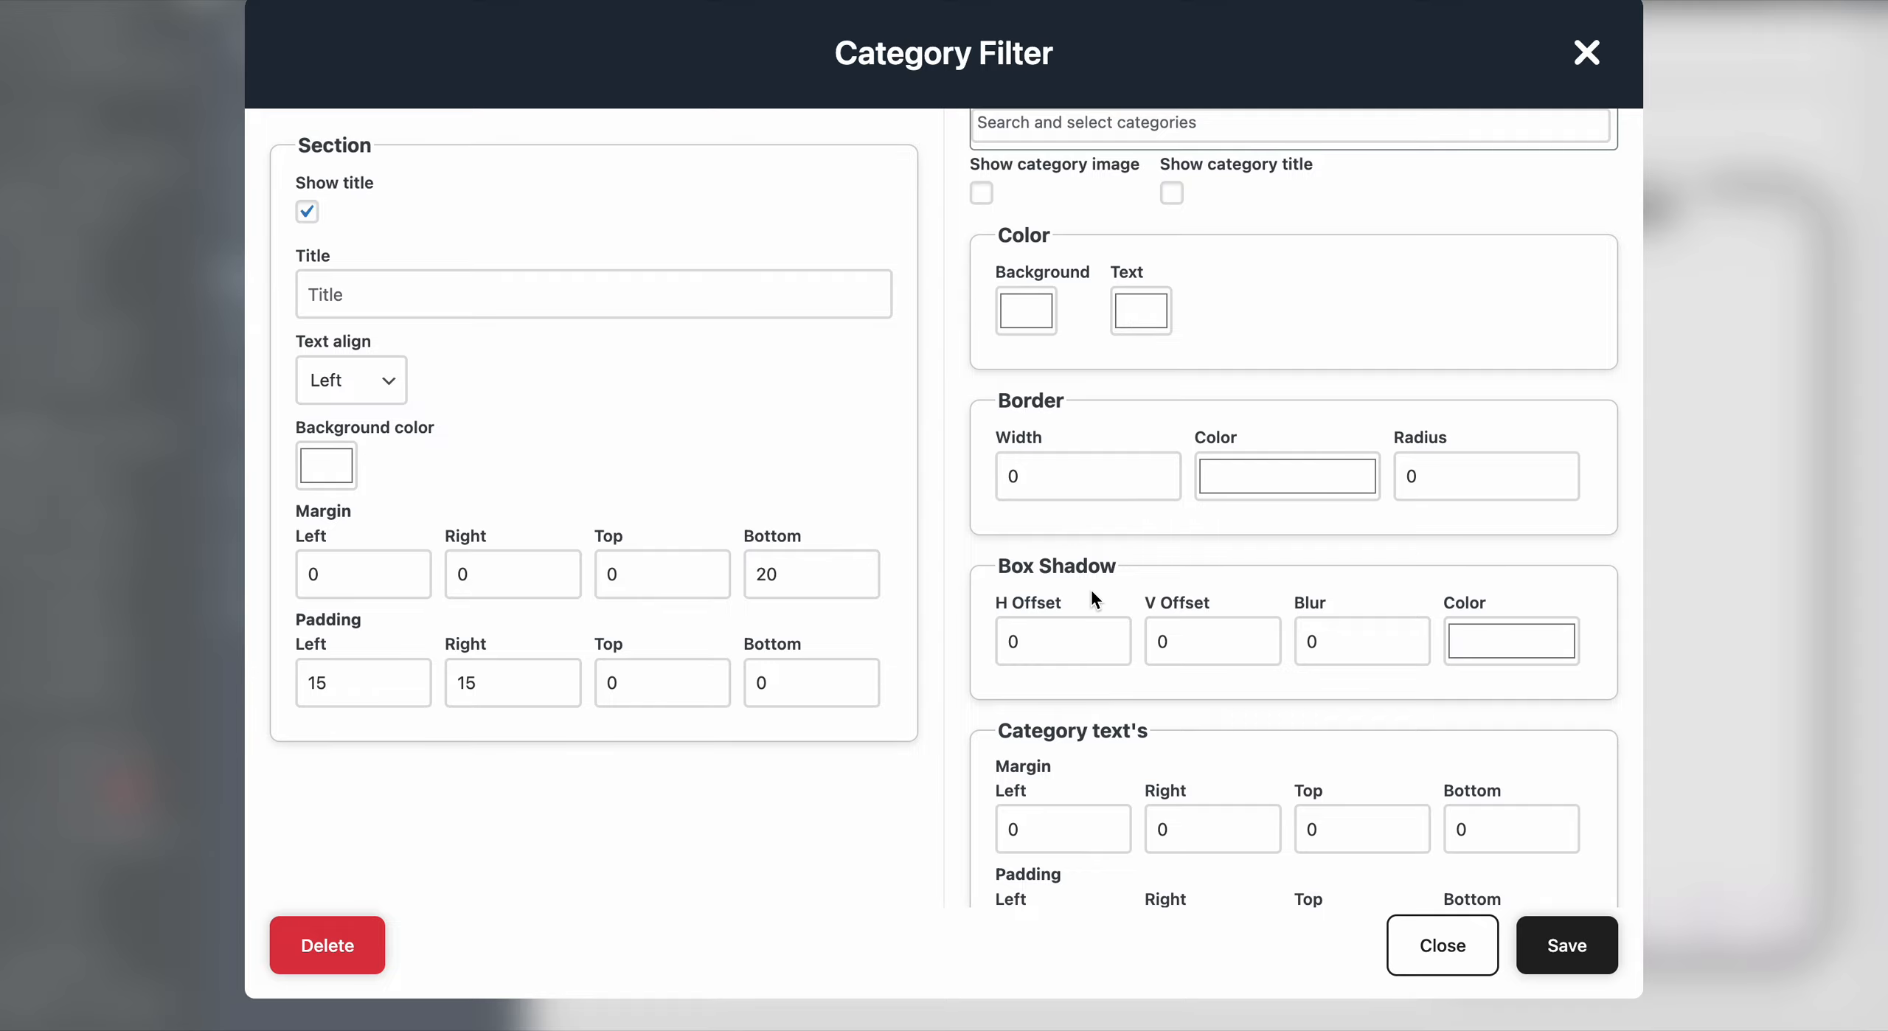
scroll(1099, 590, down, 3)
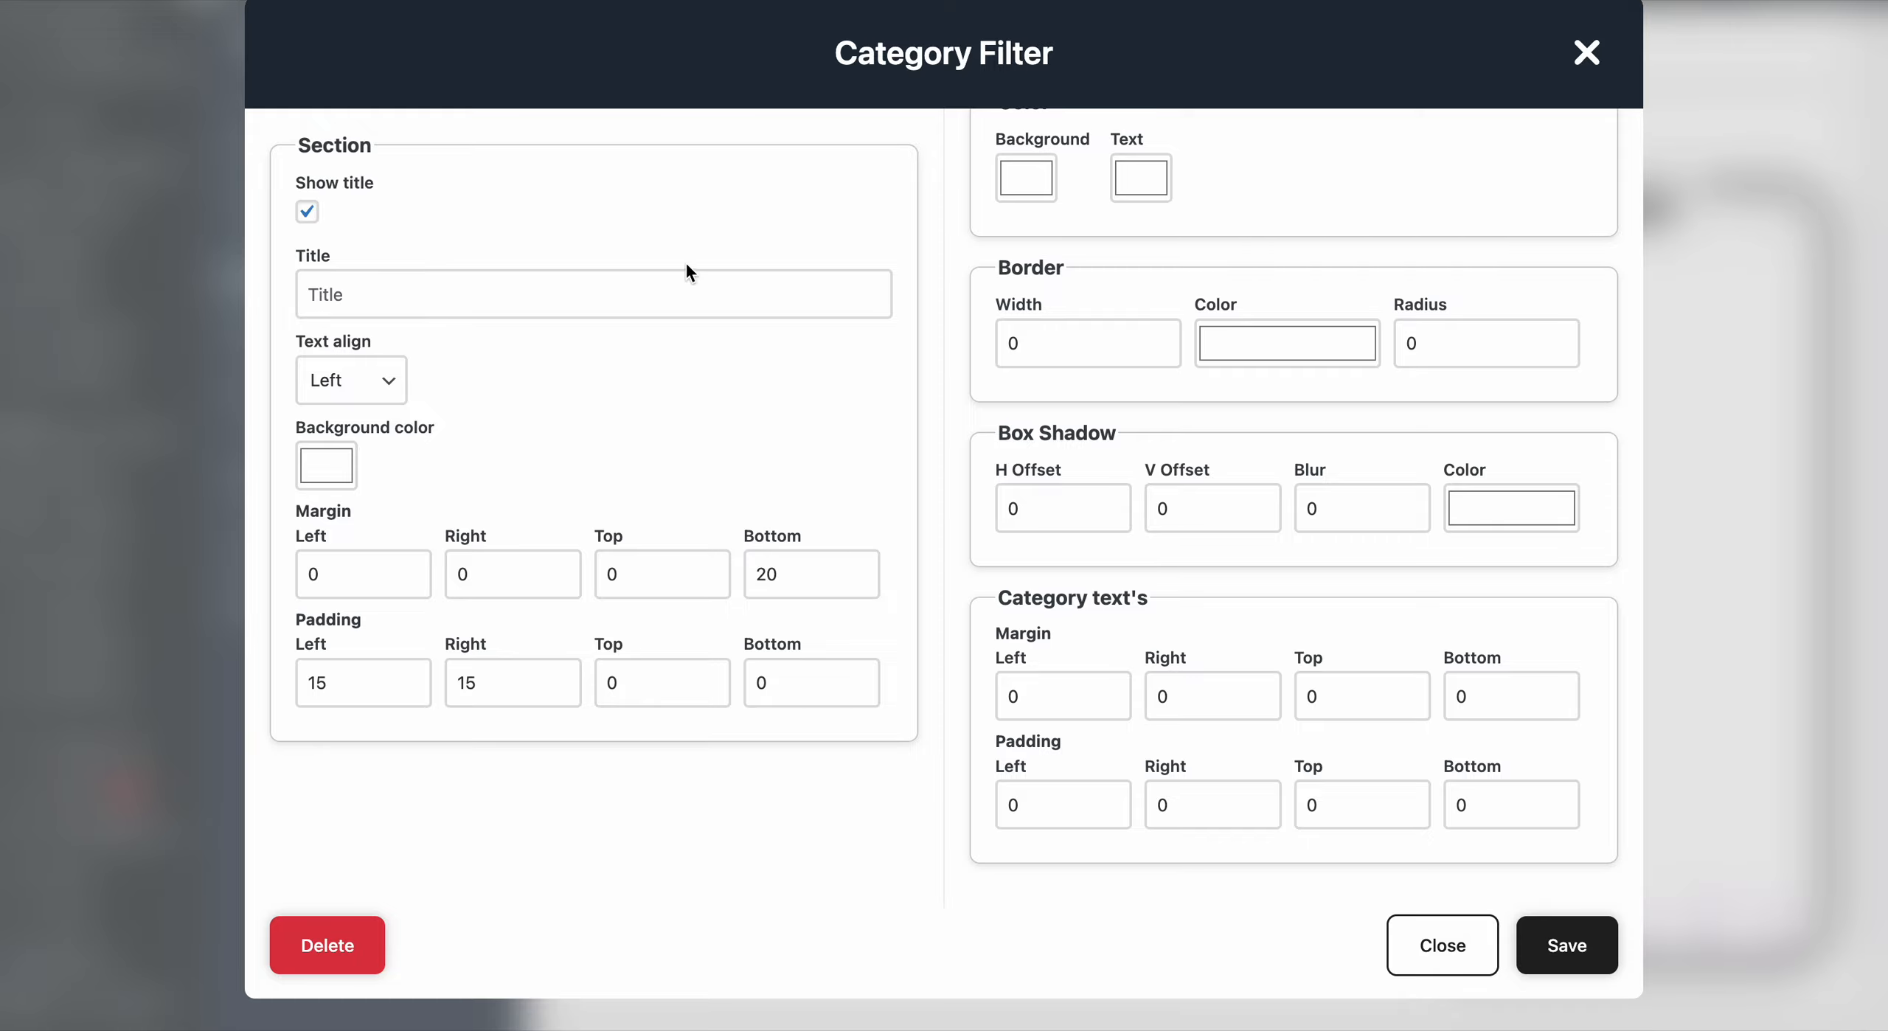
click(603, 294)
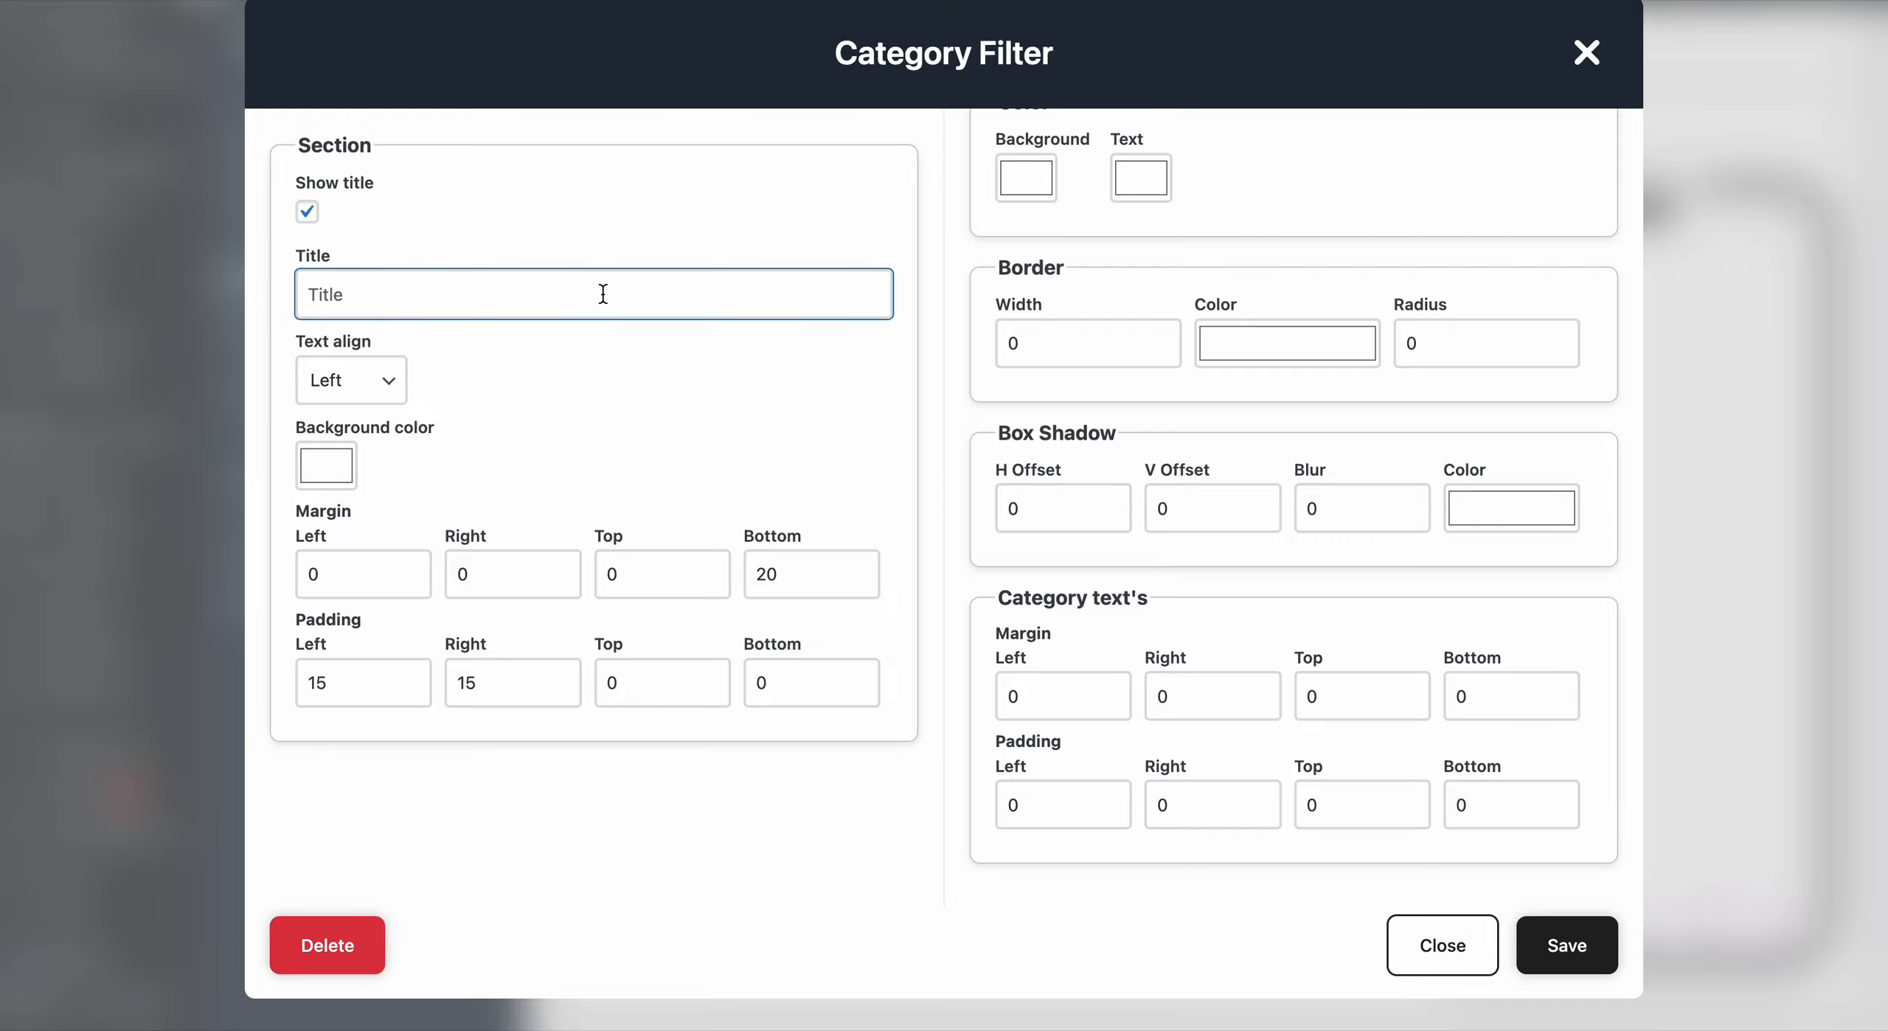
text(Categories)
Select the Jeans, Formal Shirt, T-Shirt, Skirts, Blazer and Jacket categories for the filter block.
scroll(1074, 422, up, 3)
click(1103, 213)
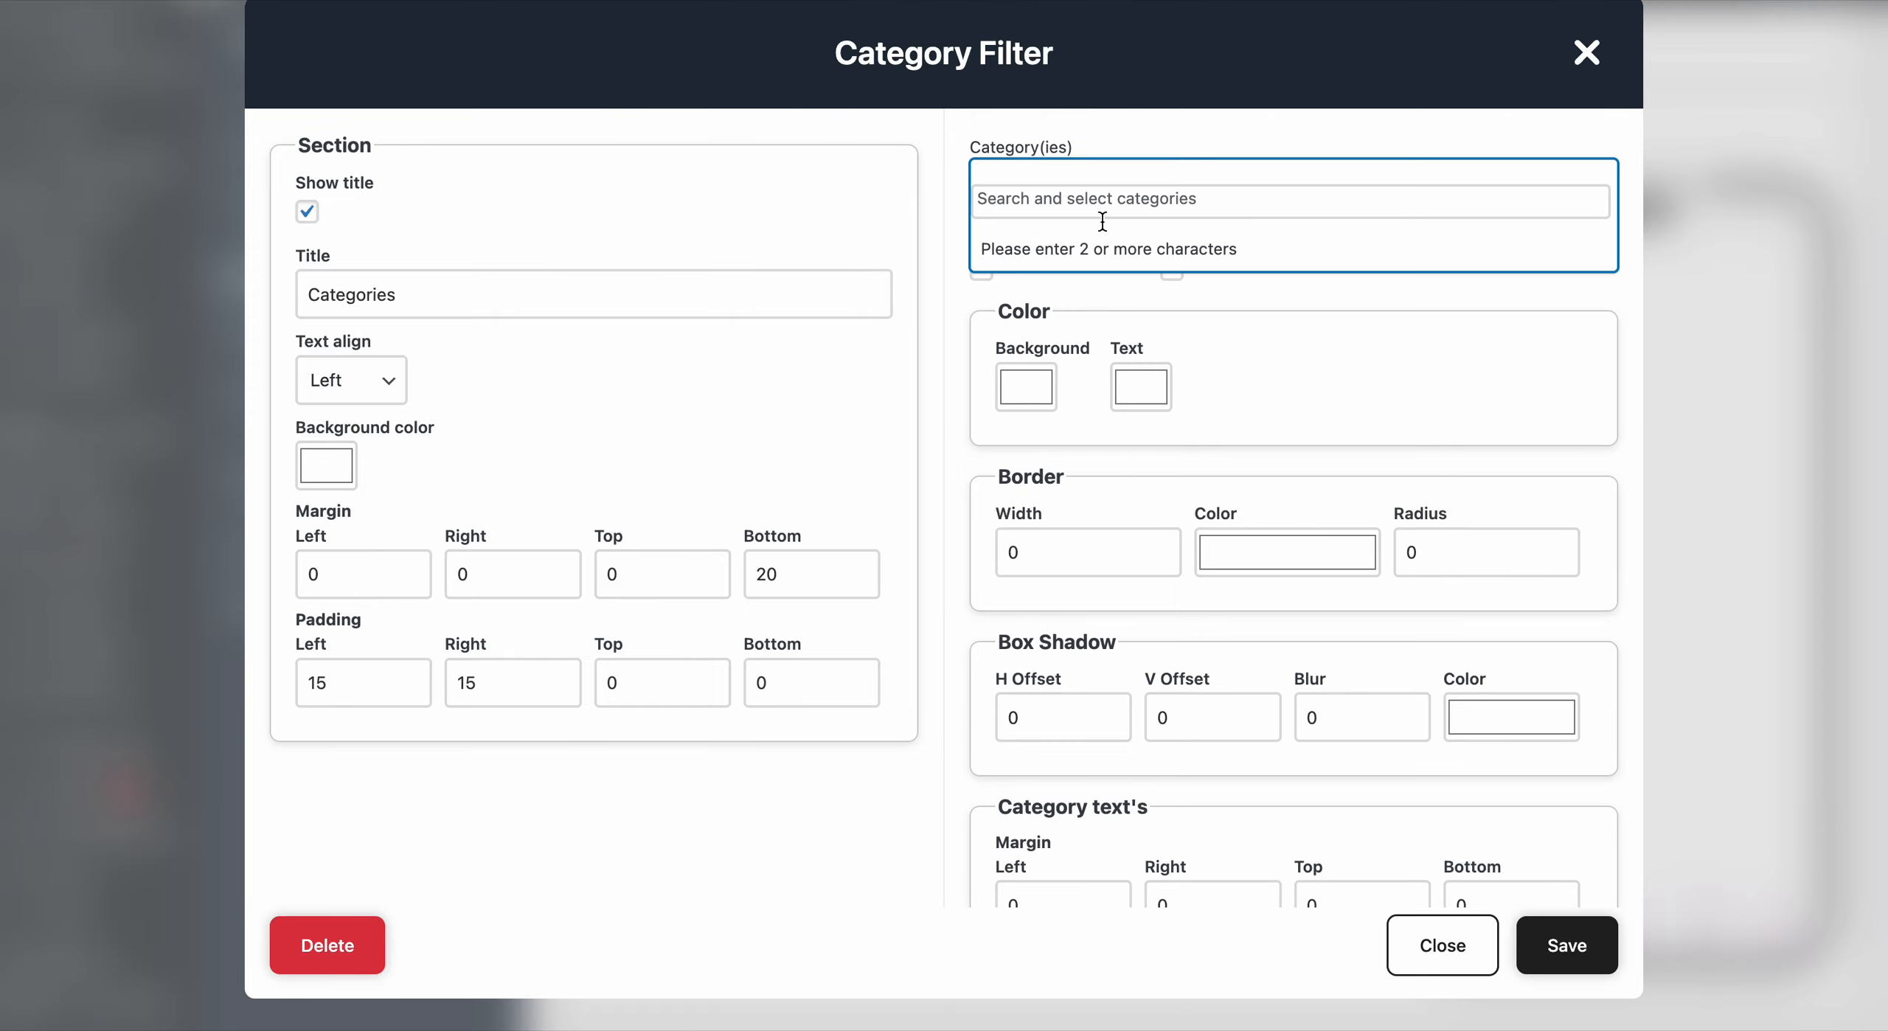
text(jean)
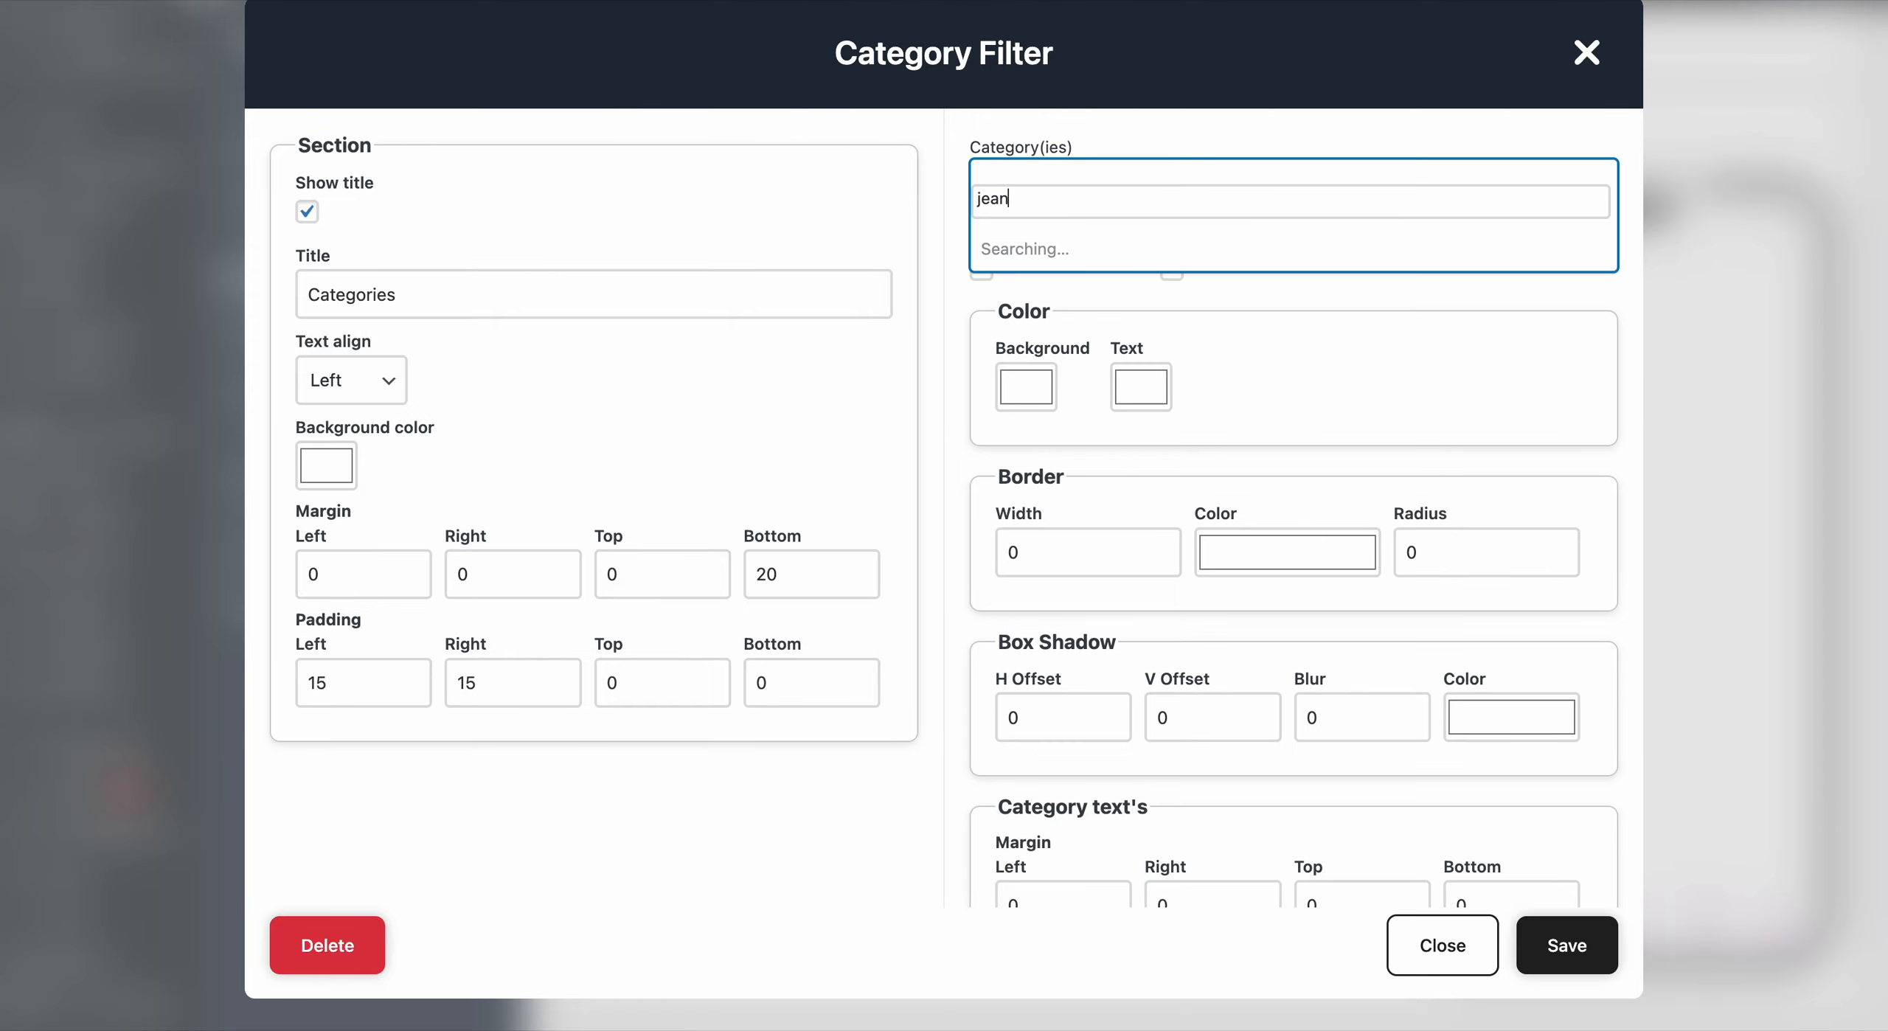
click(1040, 248)
text(shirt)
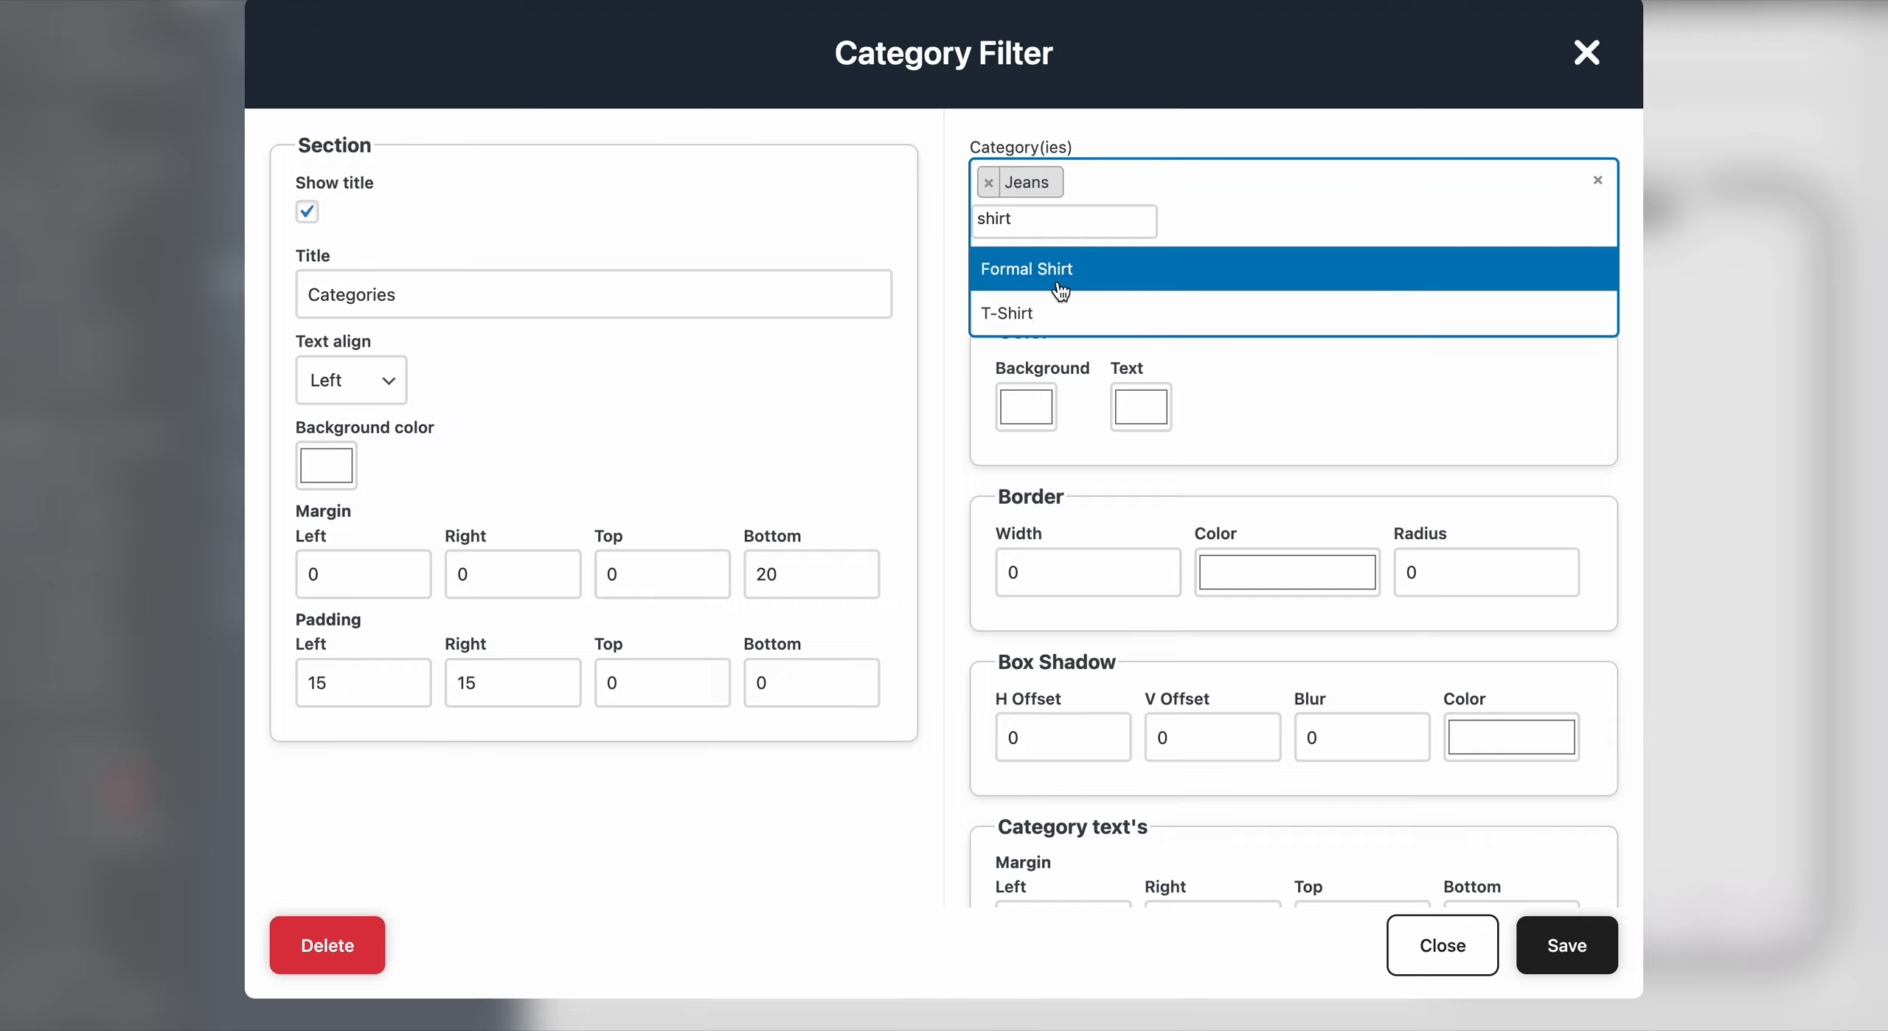
click(1054, 278)
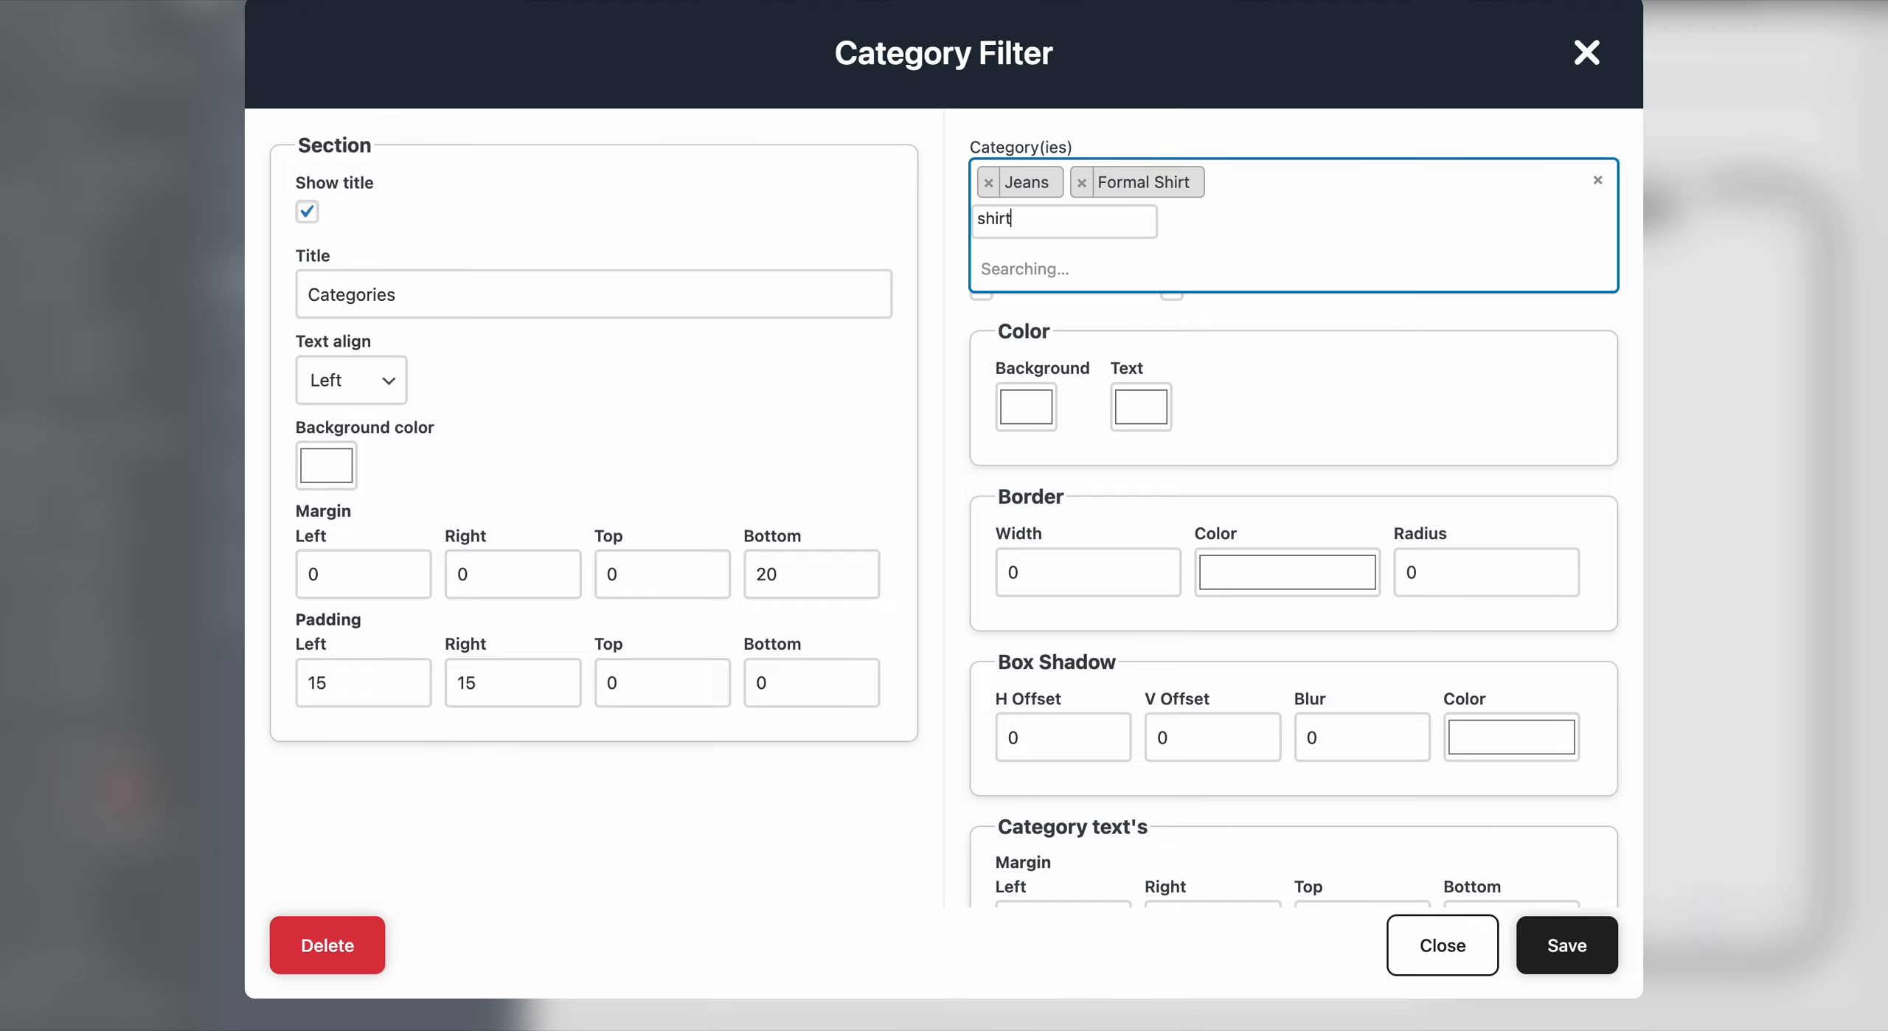
click(1063, 310)
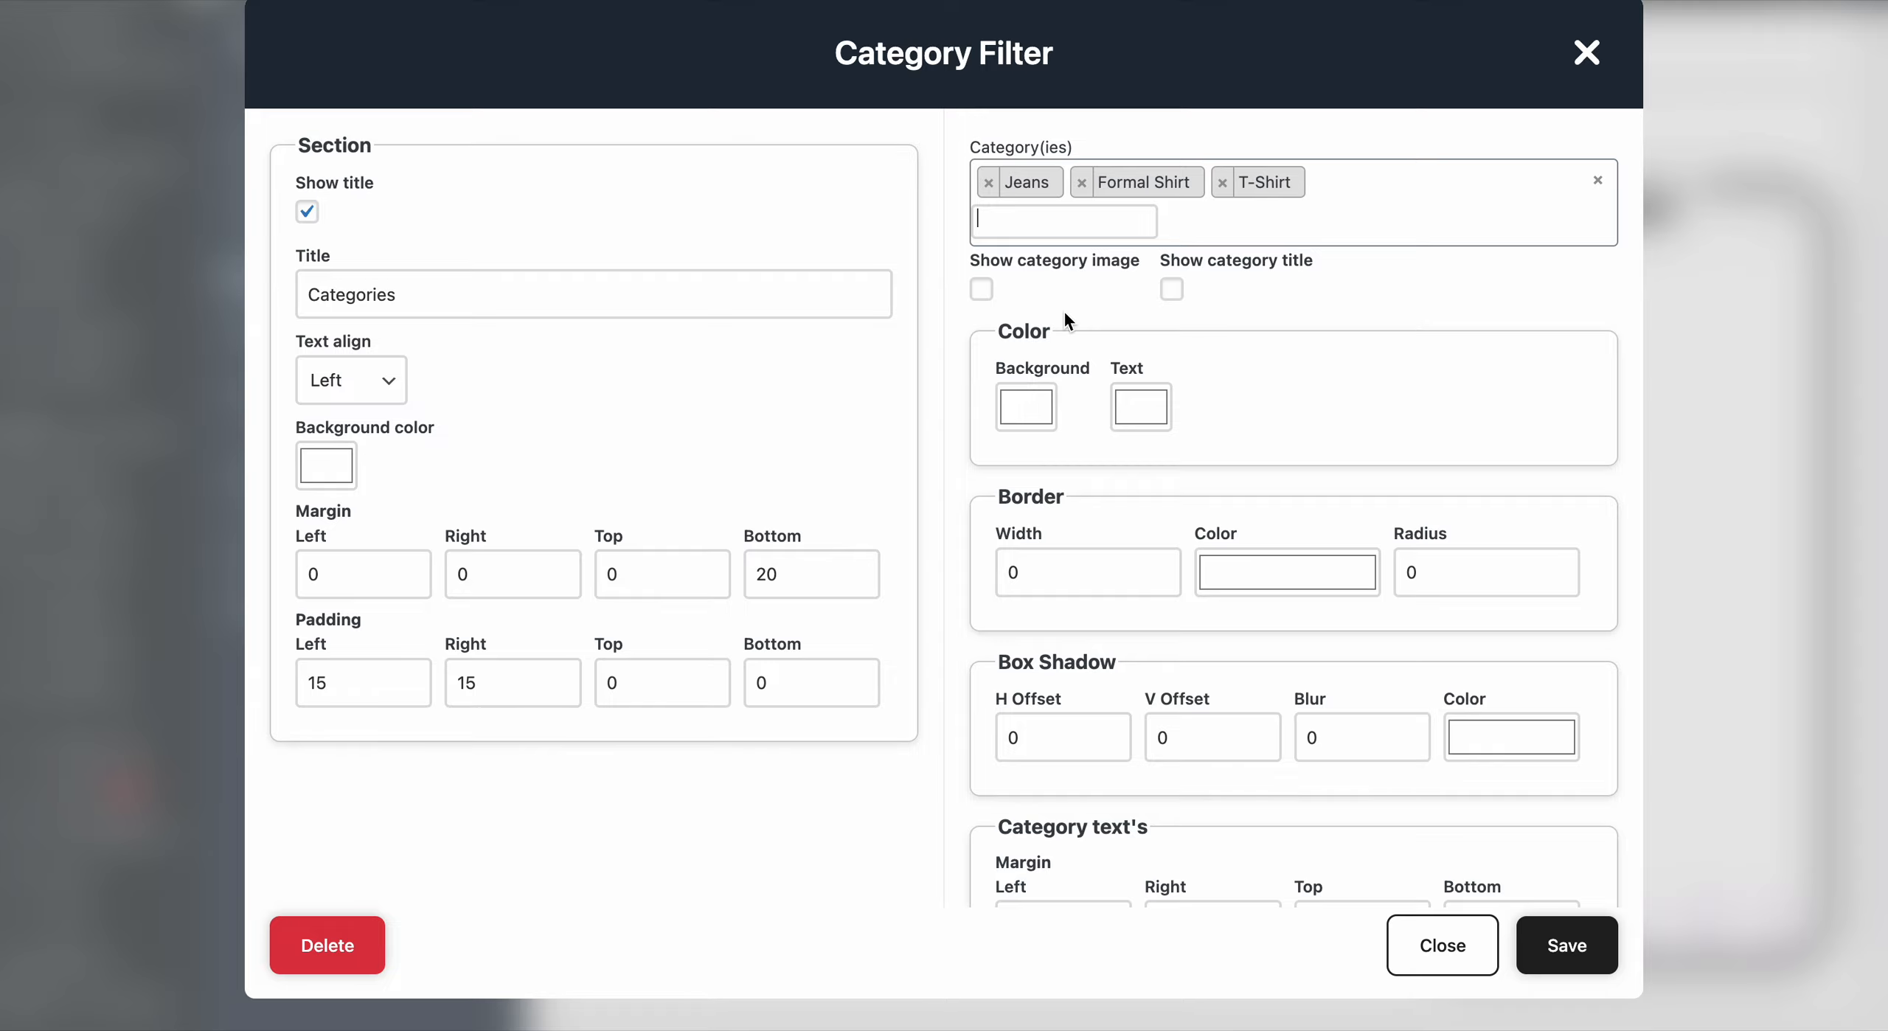
text(skir)
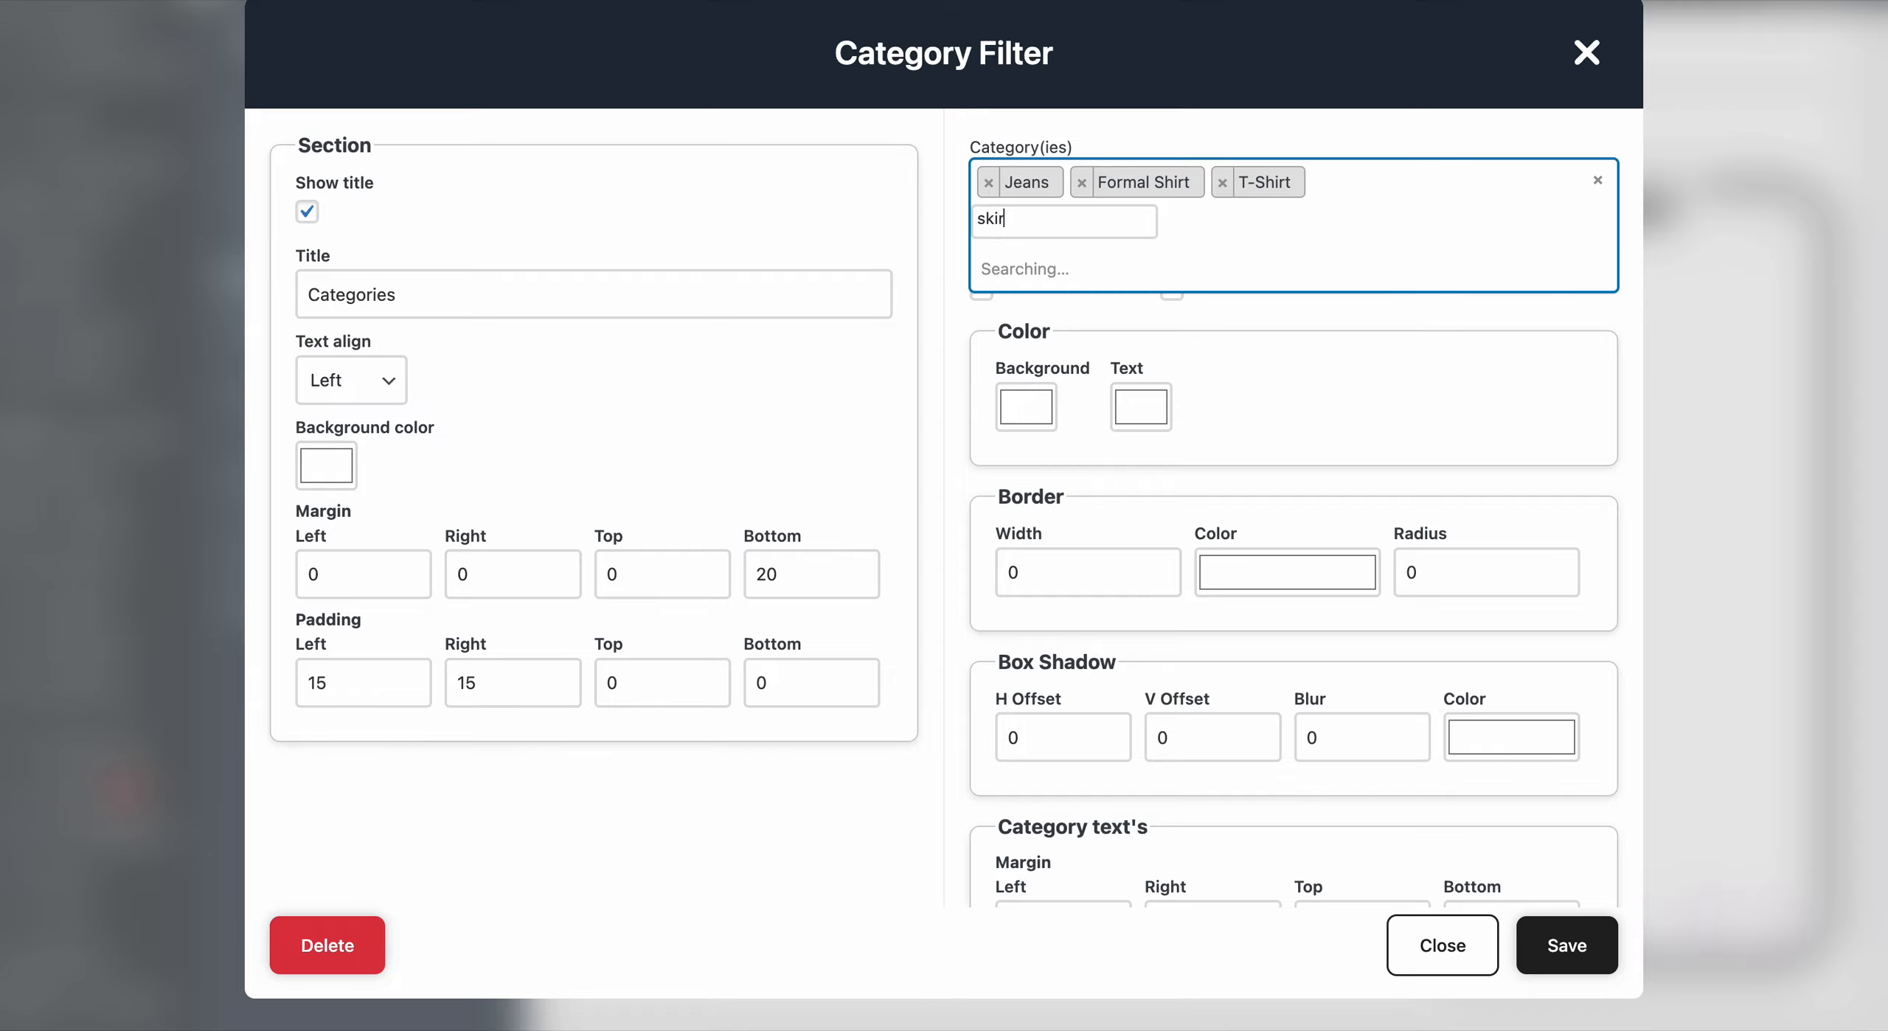
click(1072, 287)
text(blaz)
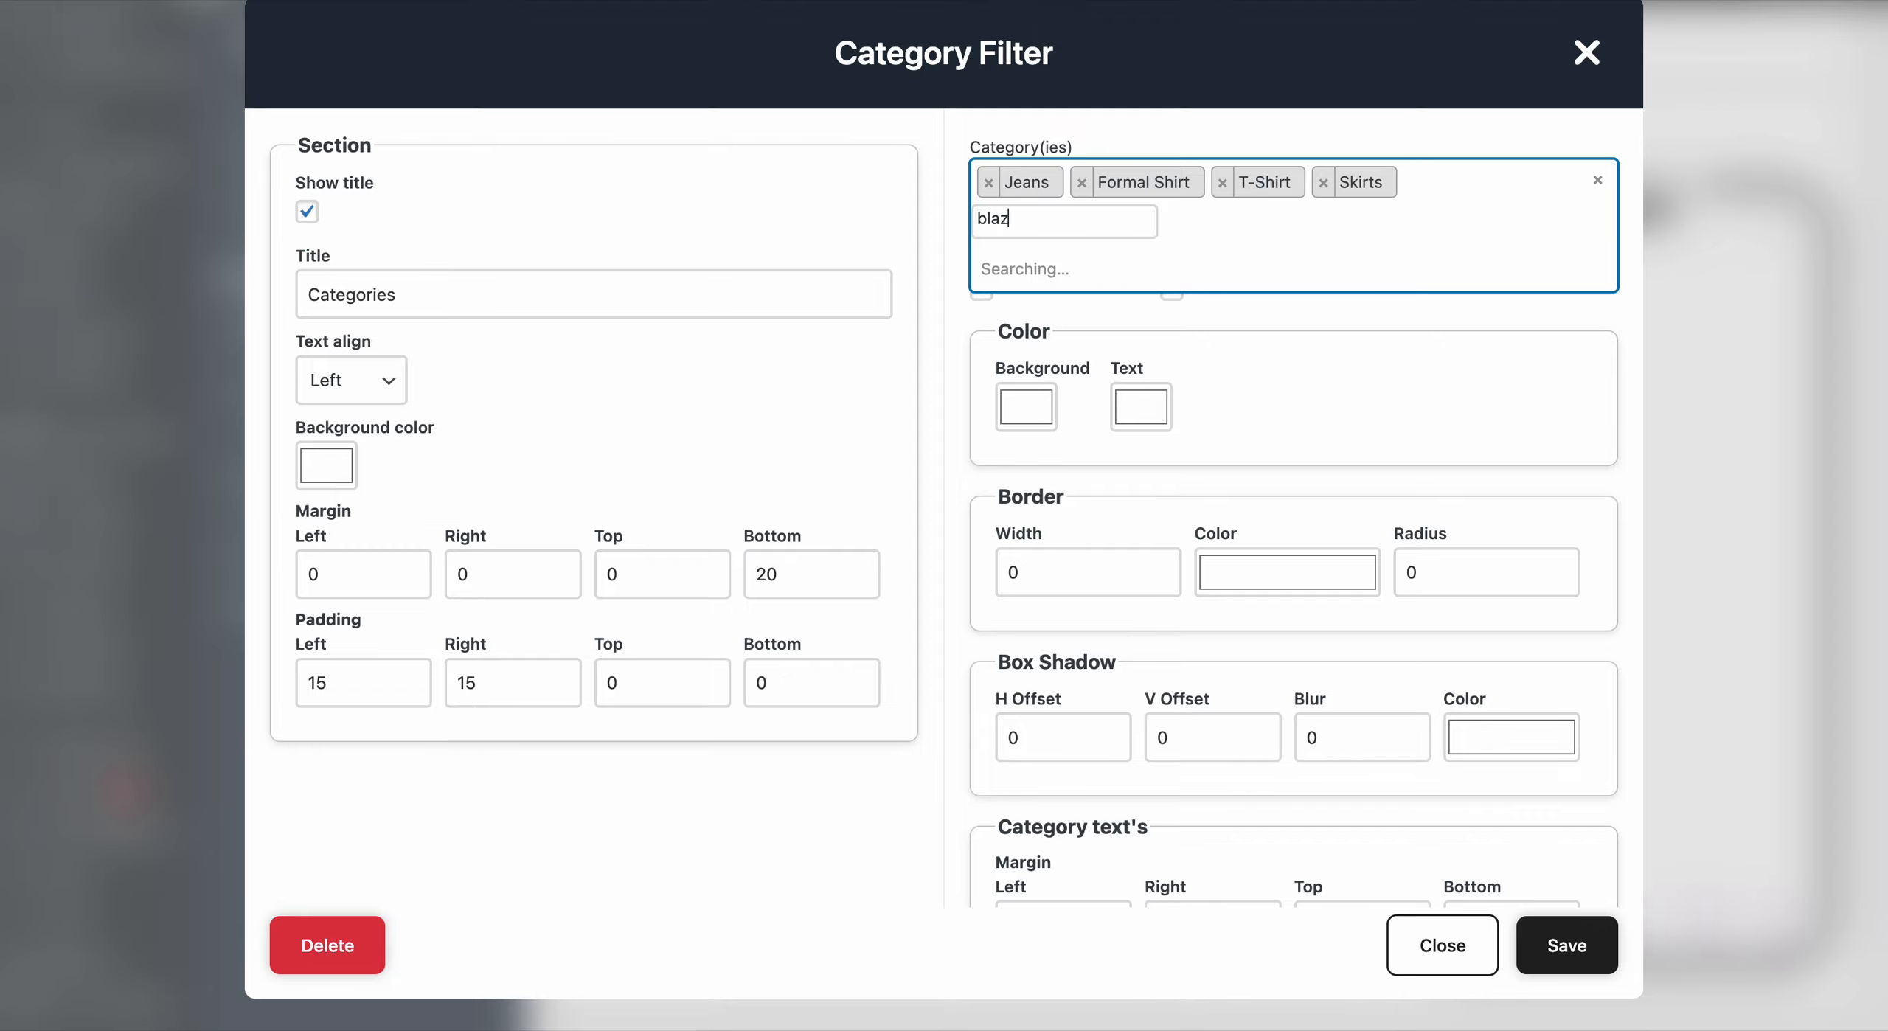
click(1072, 279)
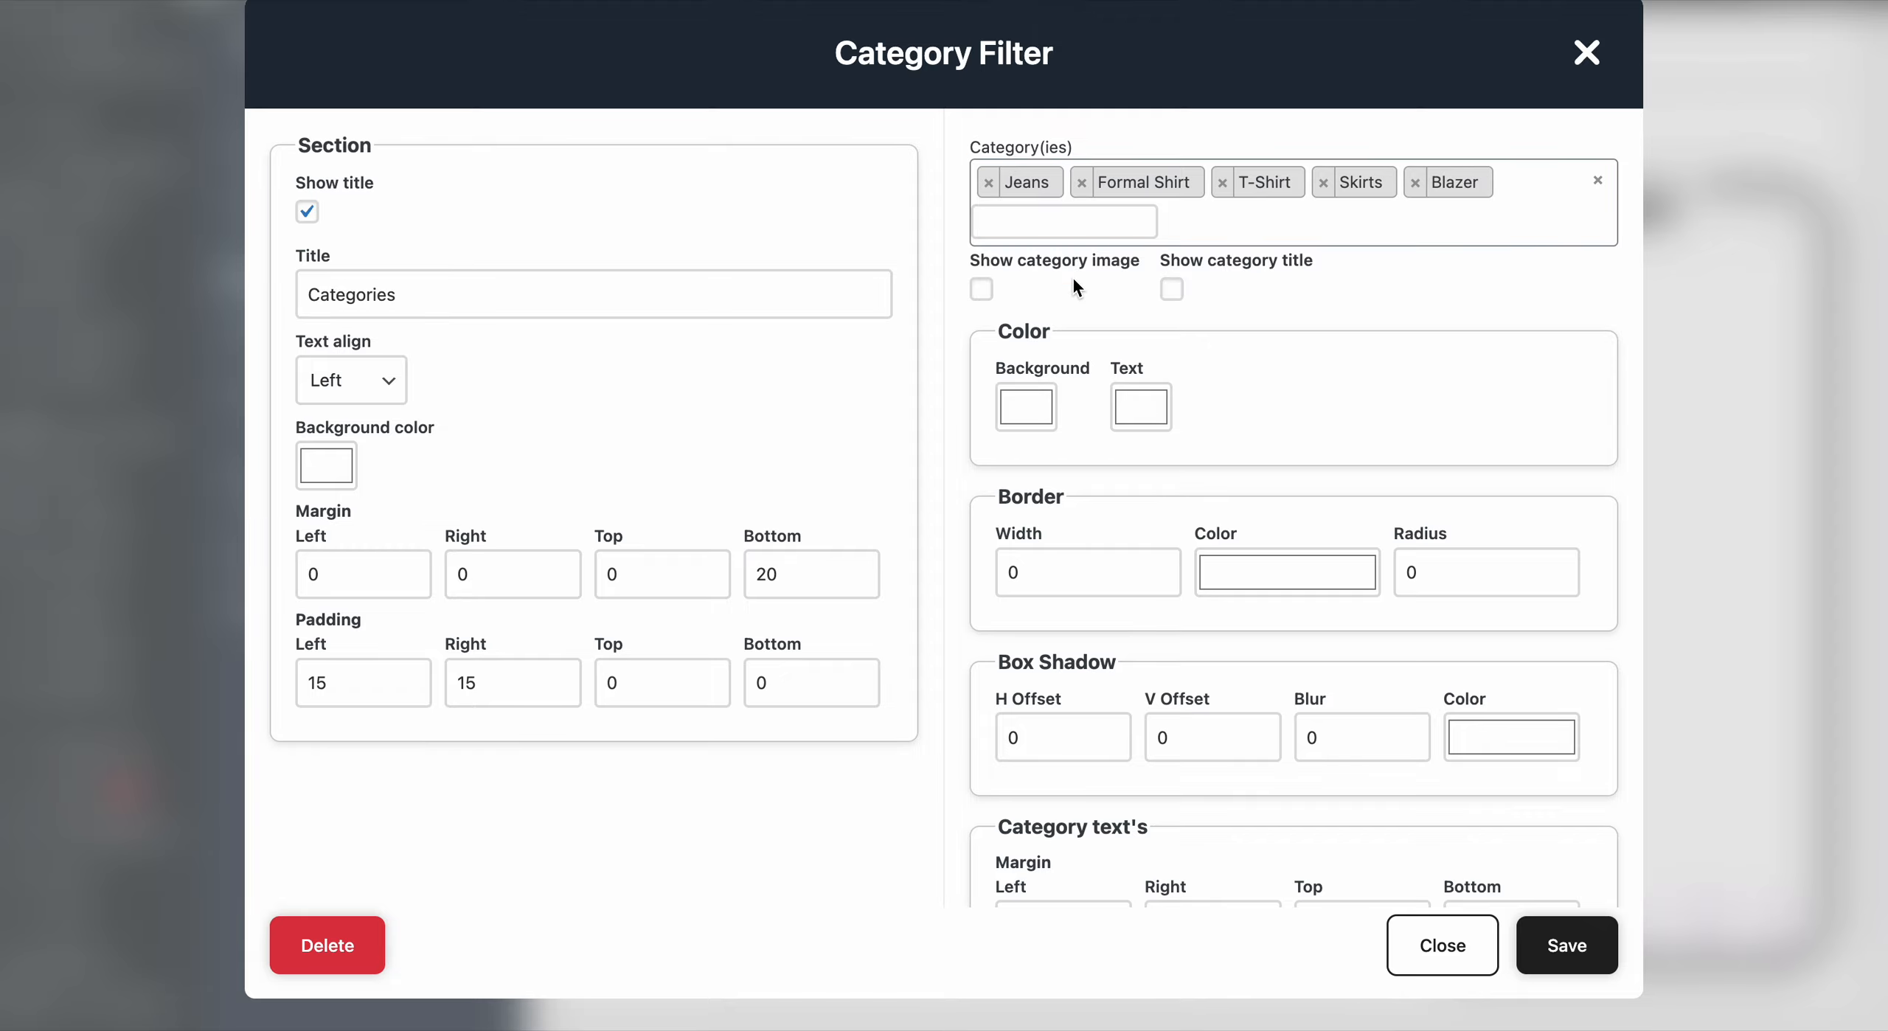
text(jack)
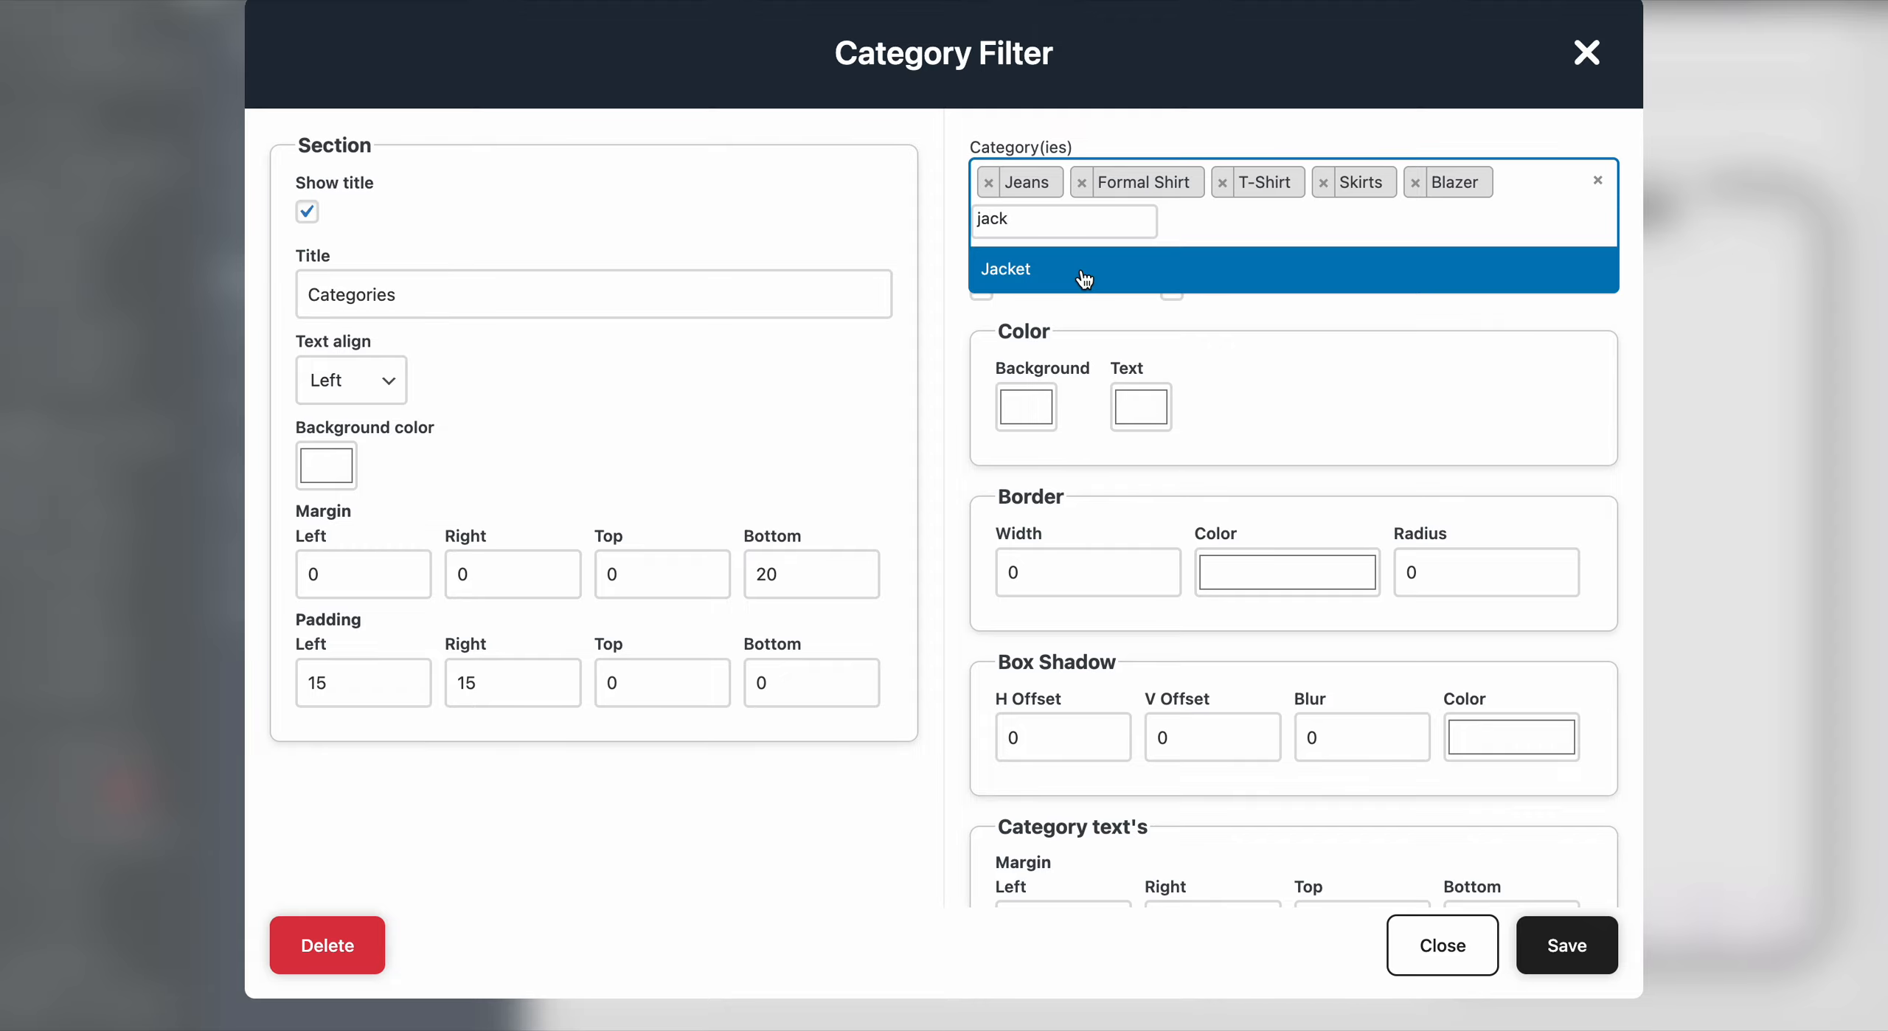
click(1078, 272)
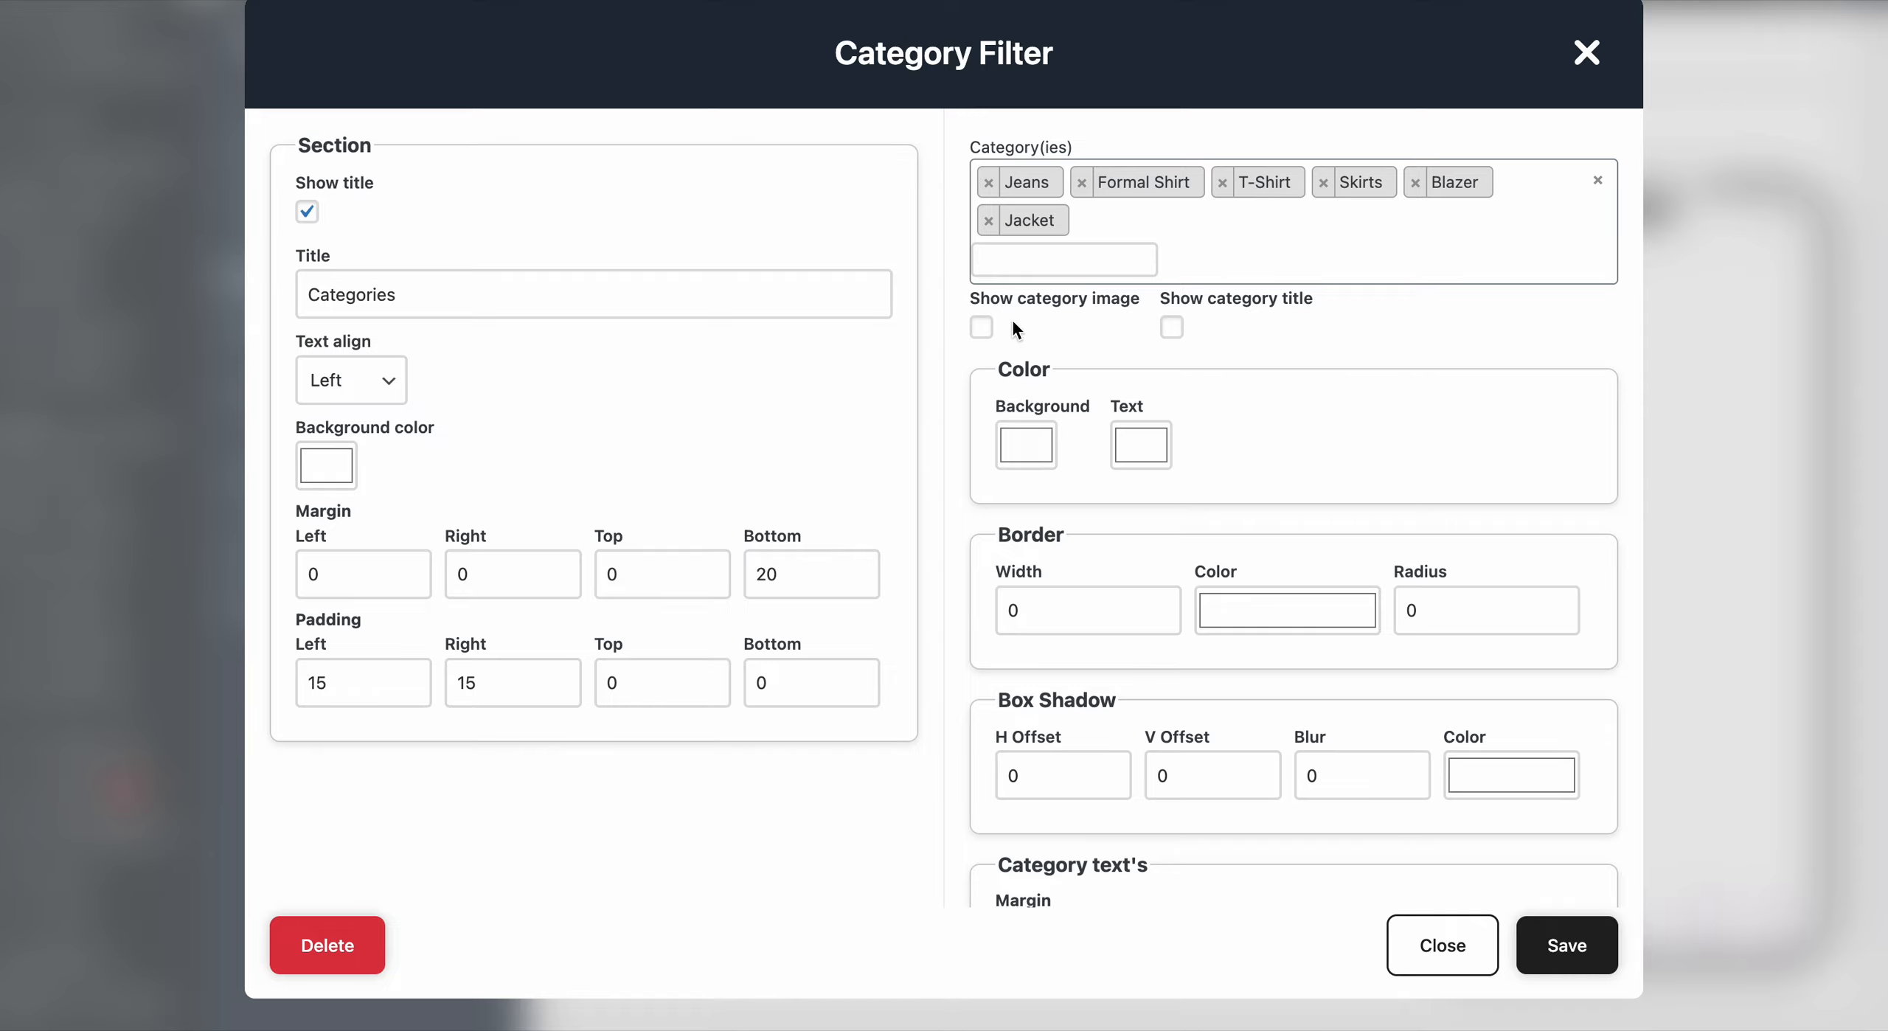
Set the category text color to black and save the Category Filter settings.
scroll(1236, 380, down, 2)
click(1137, 353)
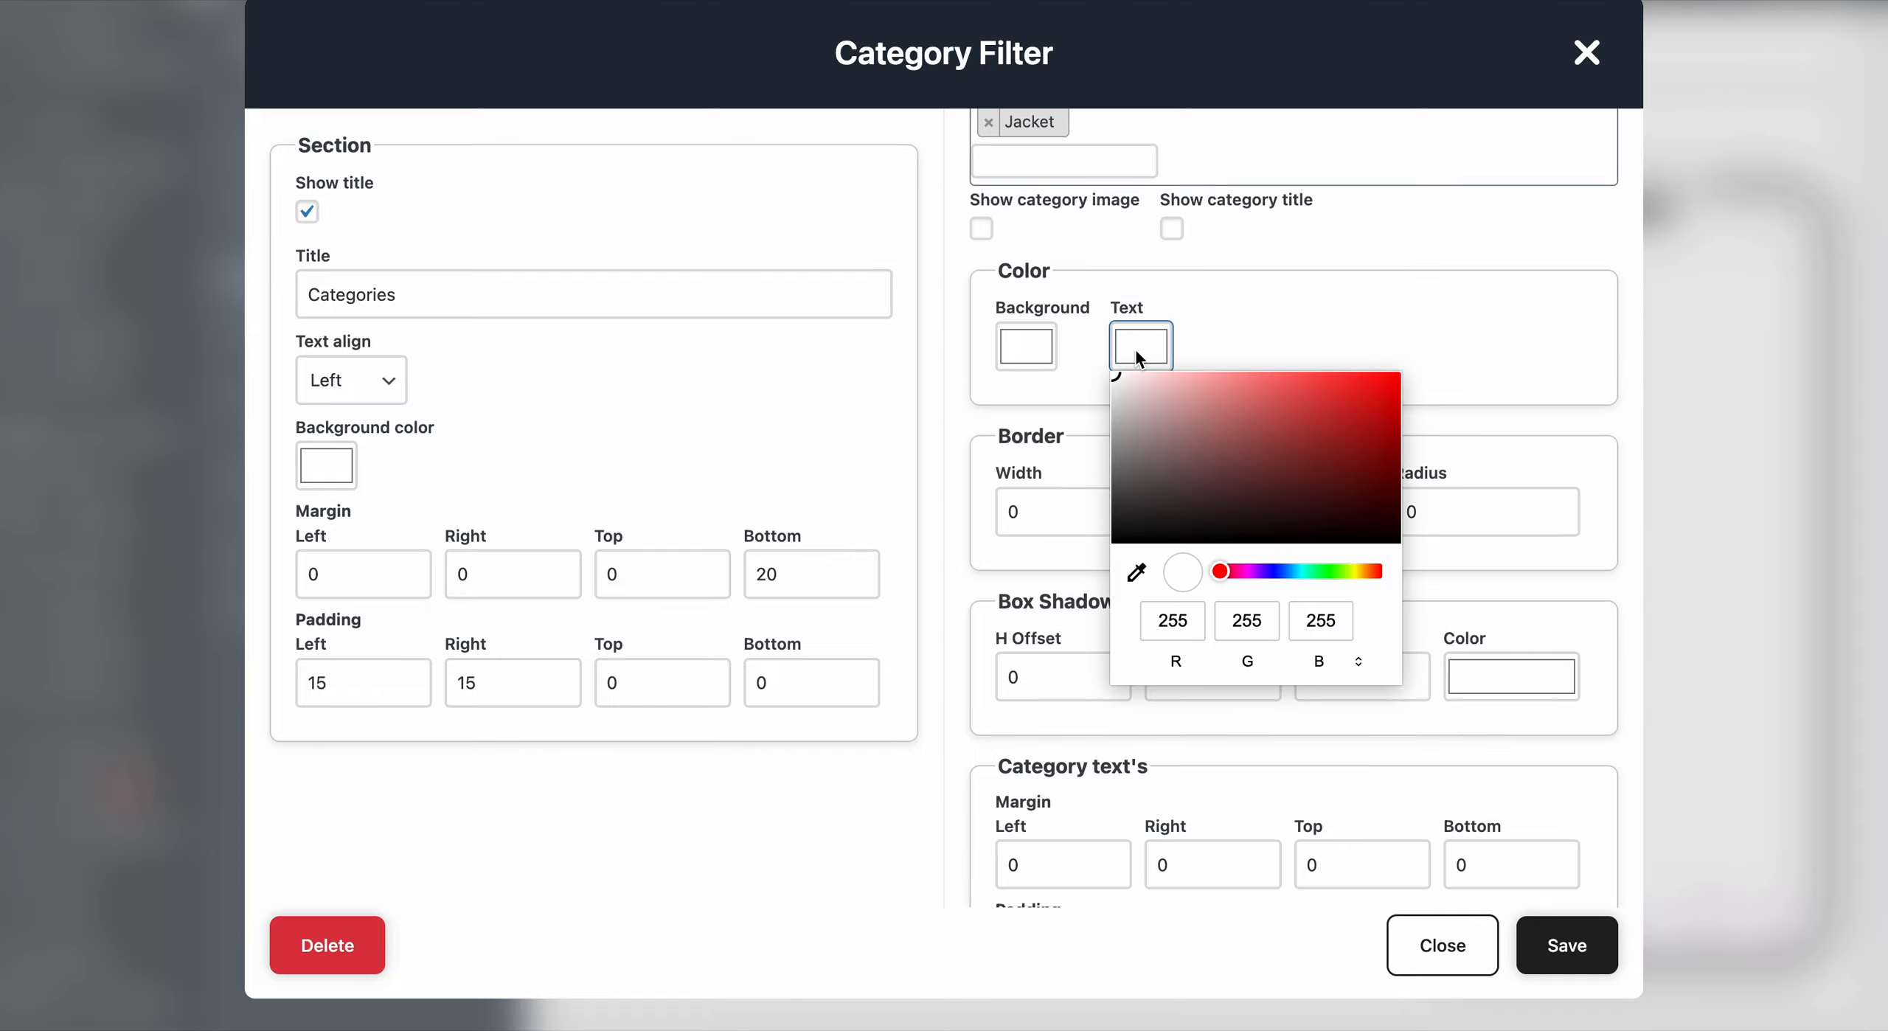
mouse_move(1118, 384)
mouse_down()
mouse_move(1092, 556)
mouse_move(1096, 540)
mouse_up()
click(1384, 306)
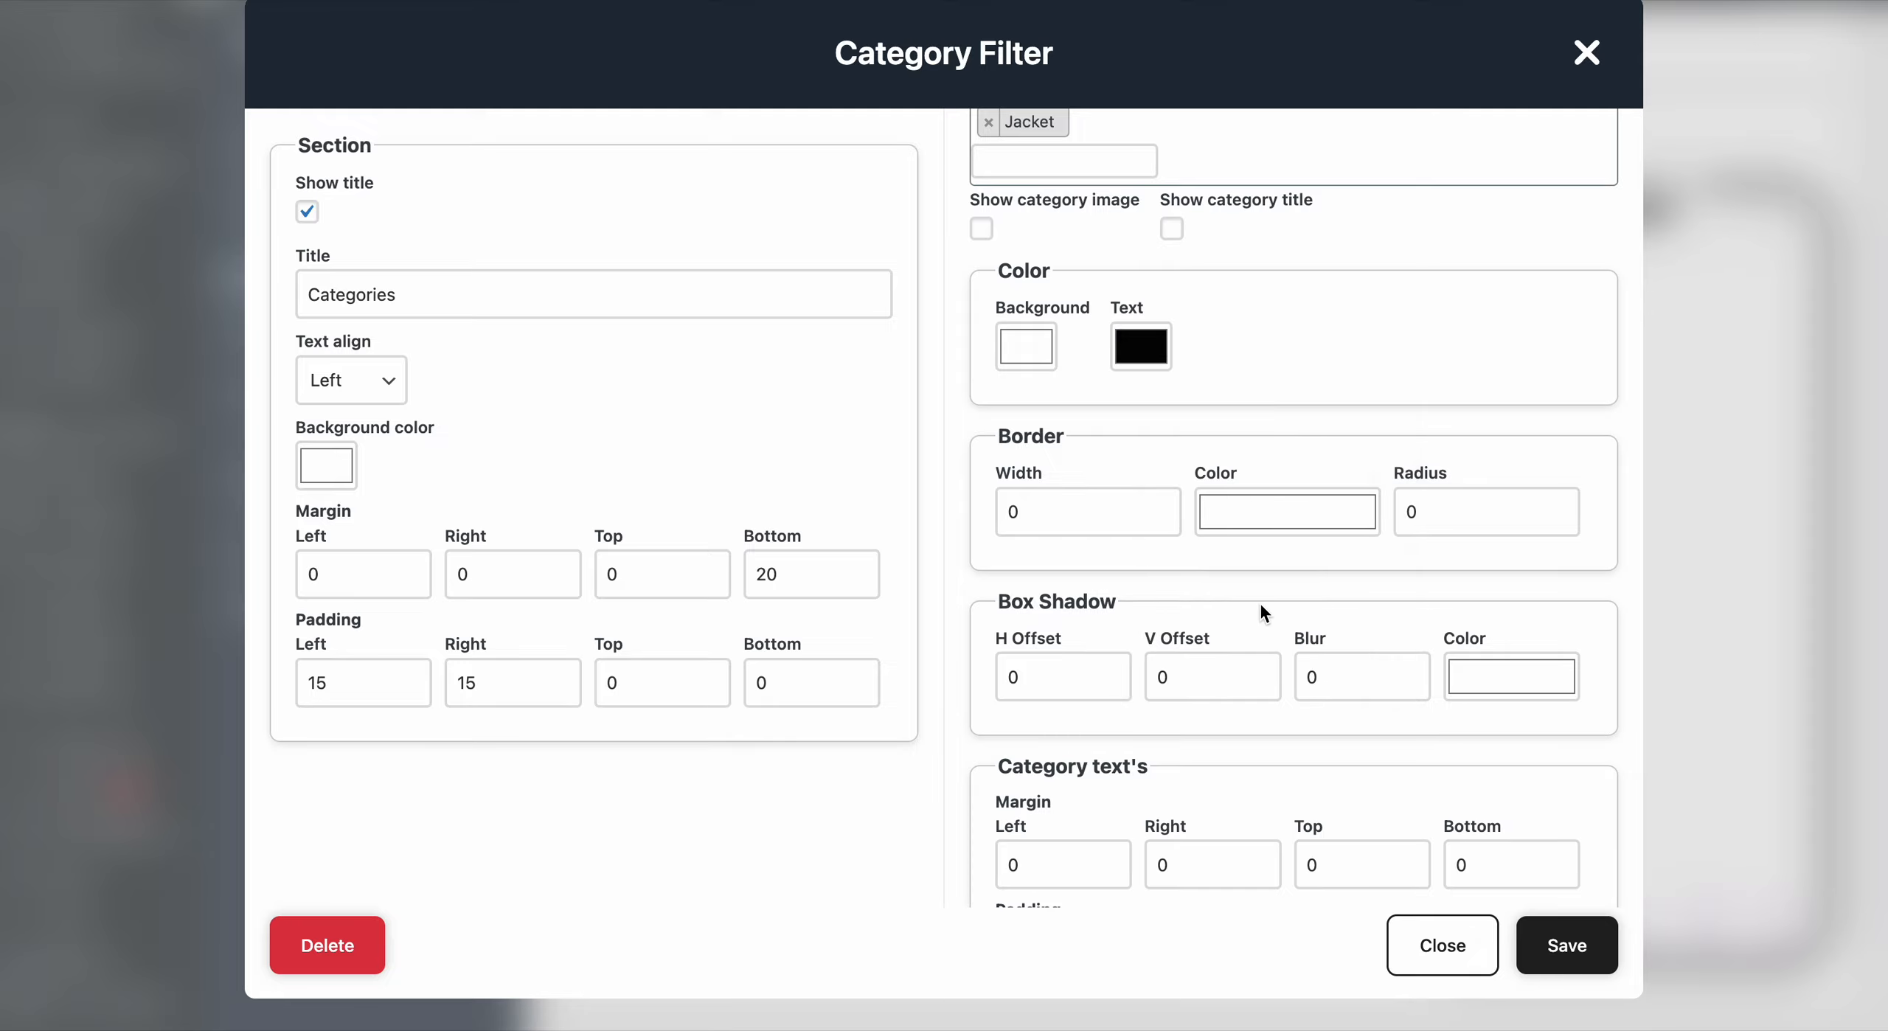
scroll(1259, 600, down, 3)
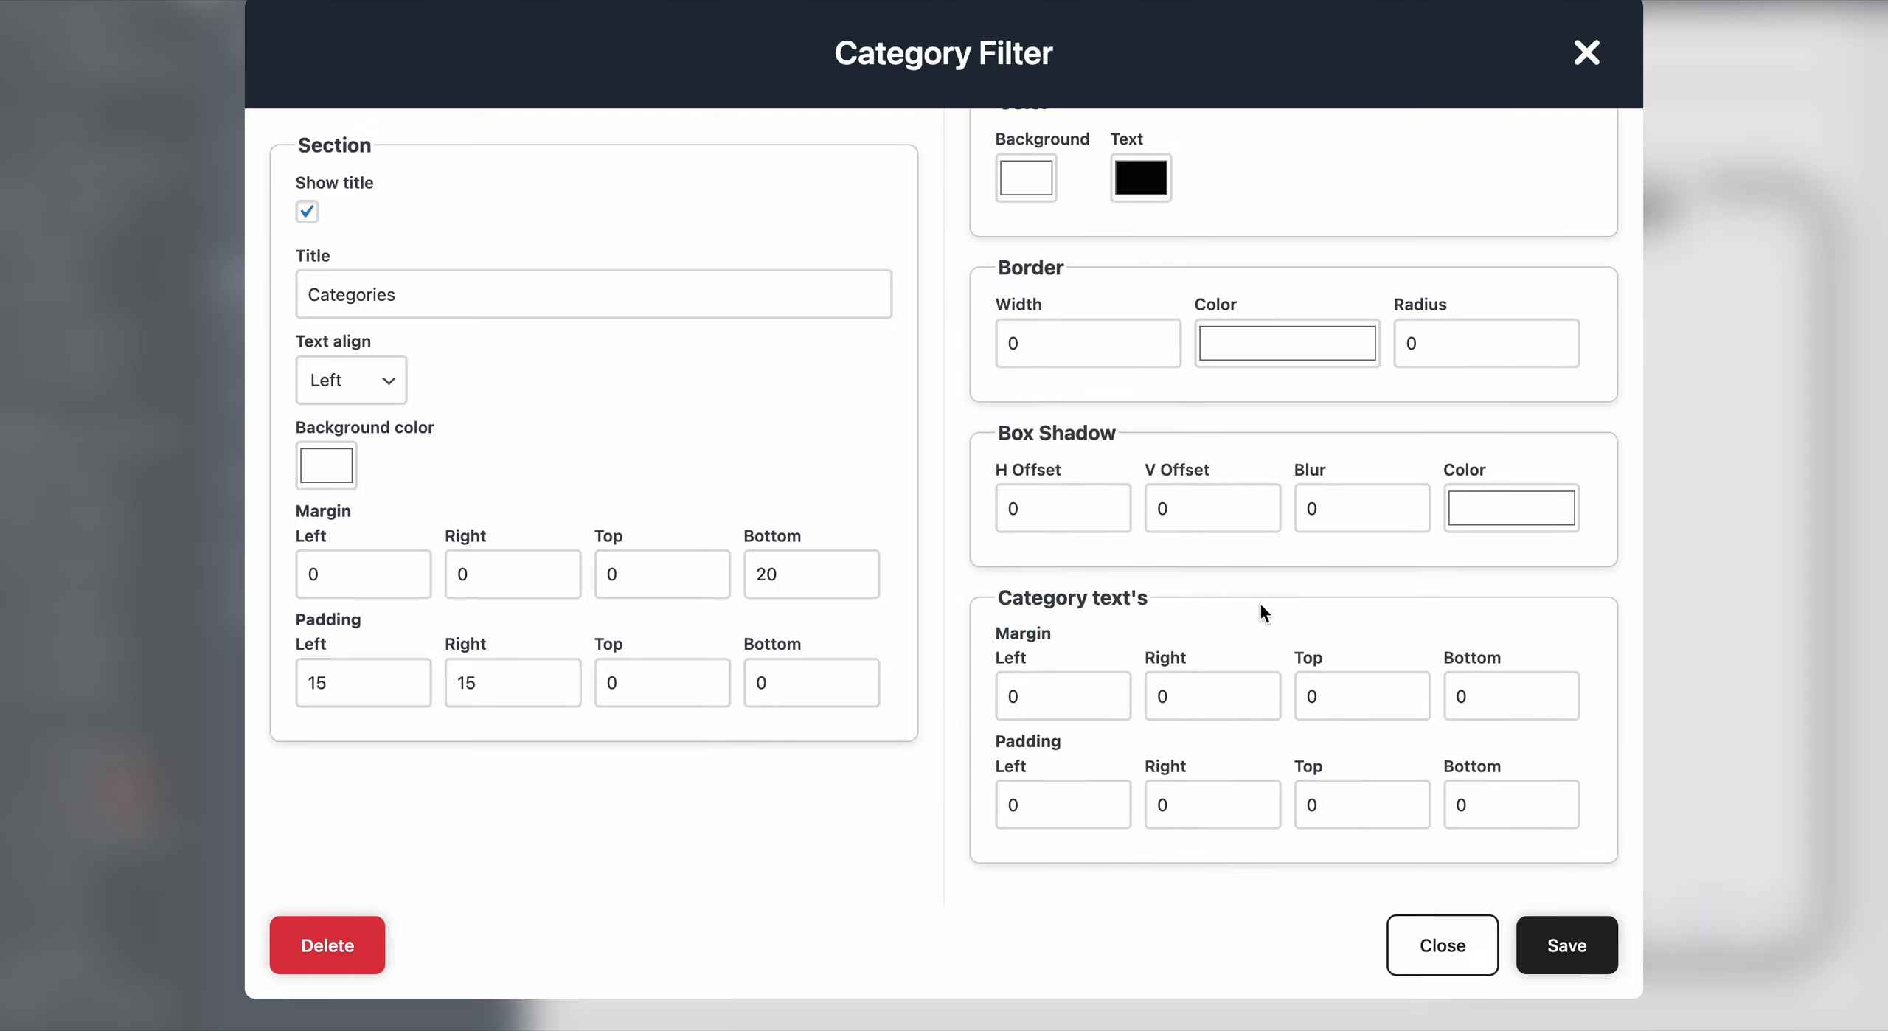
click(1567, 951)
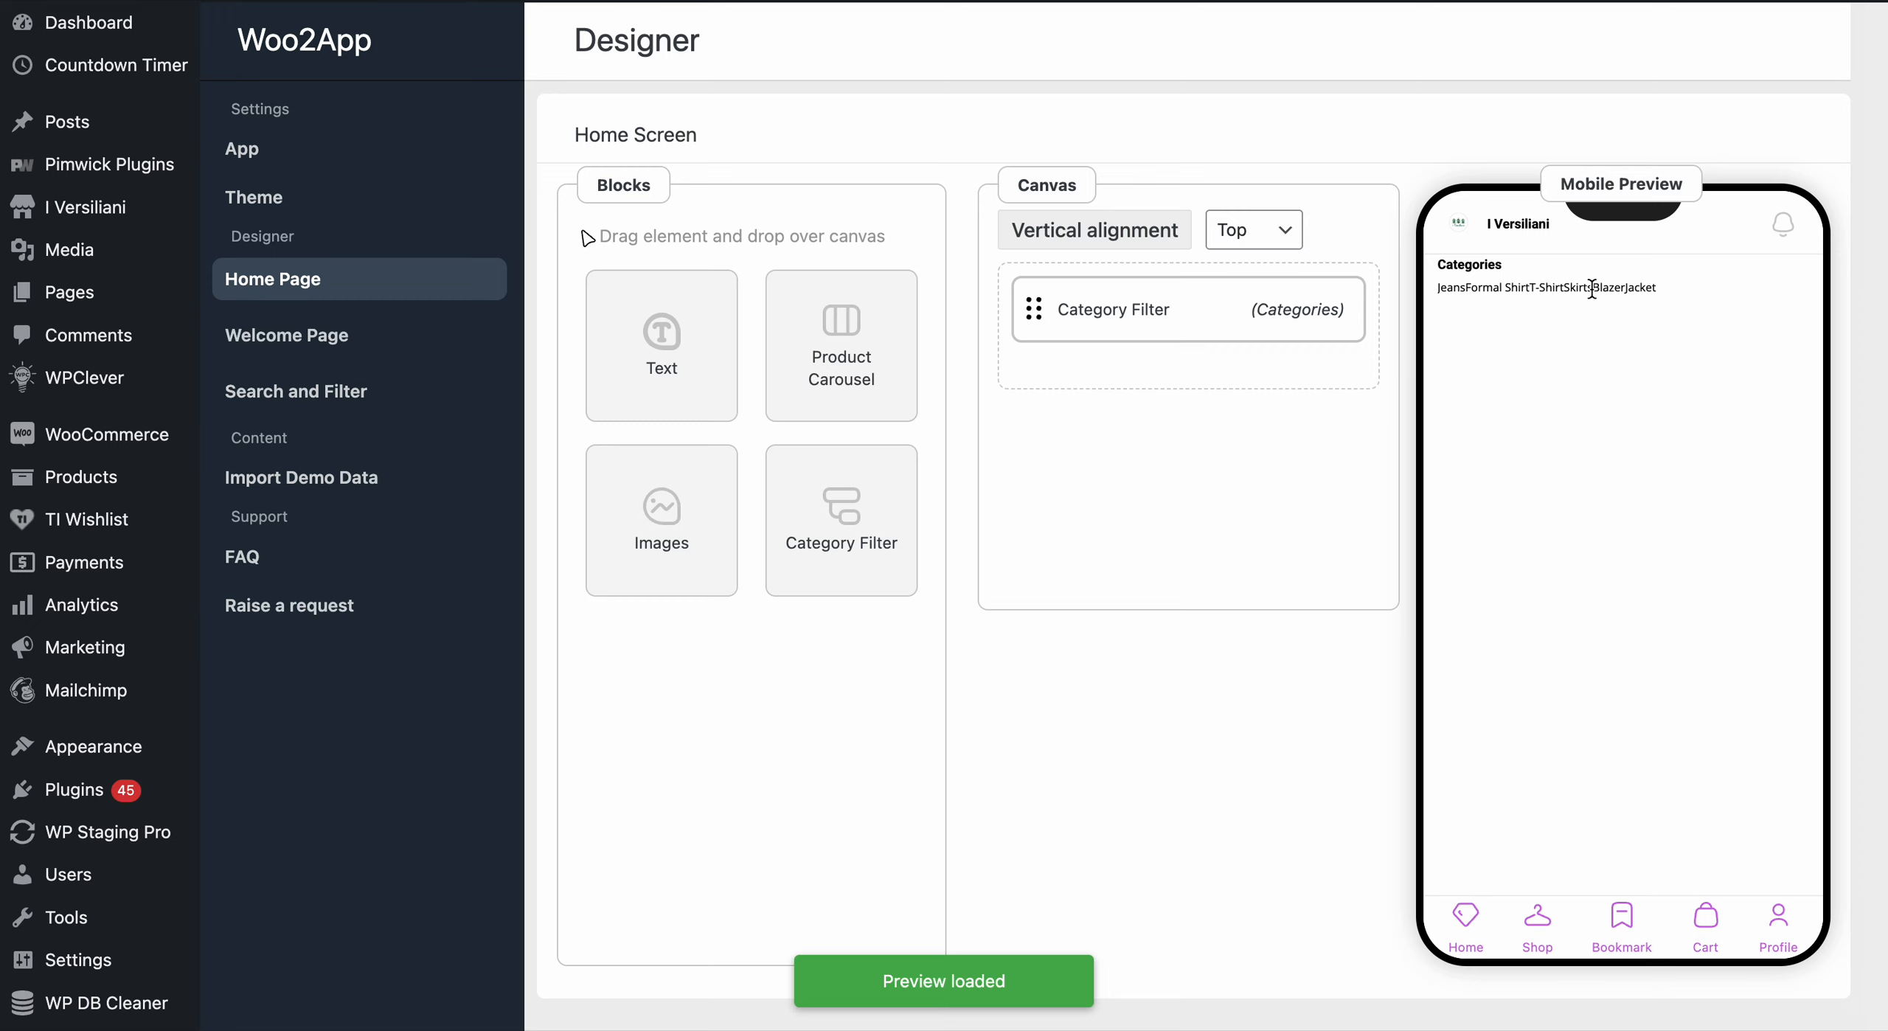
double_click(1469, 264)
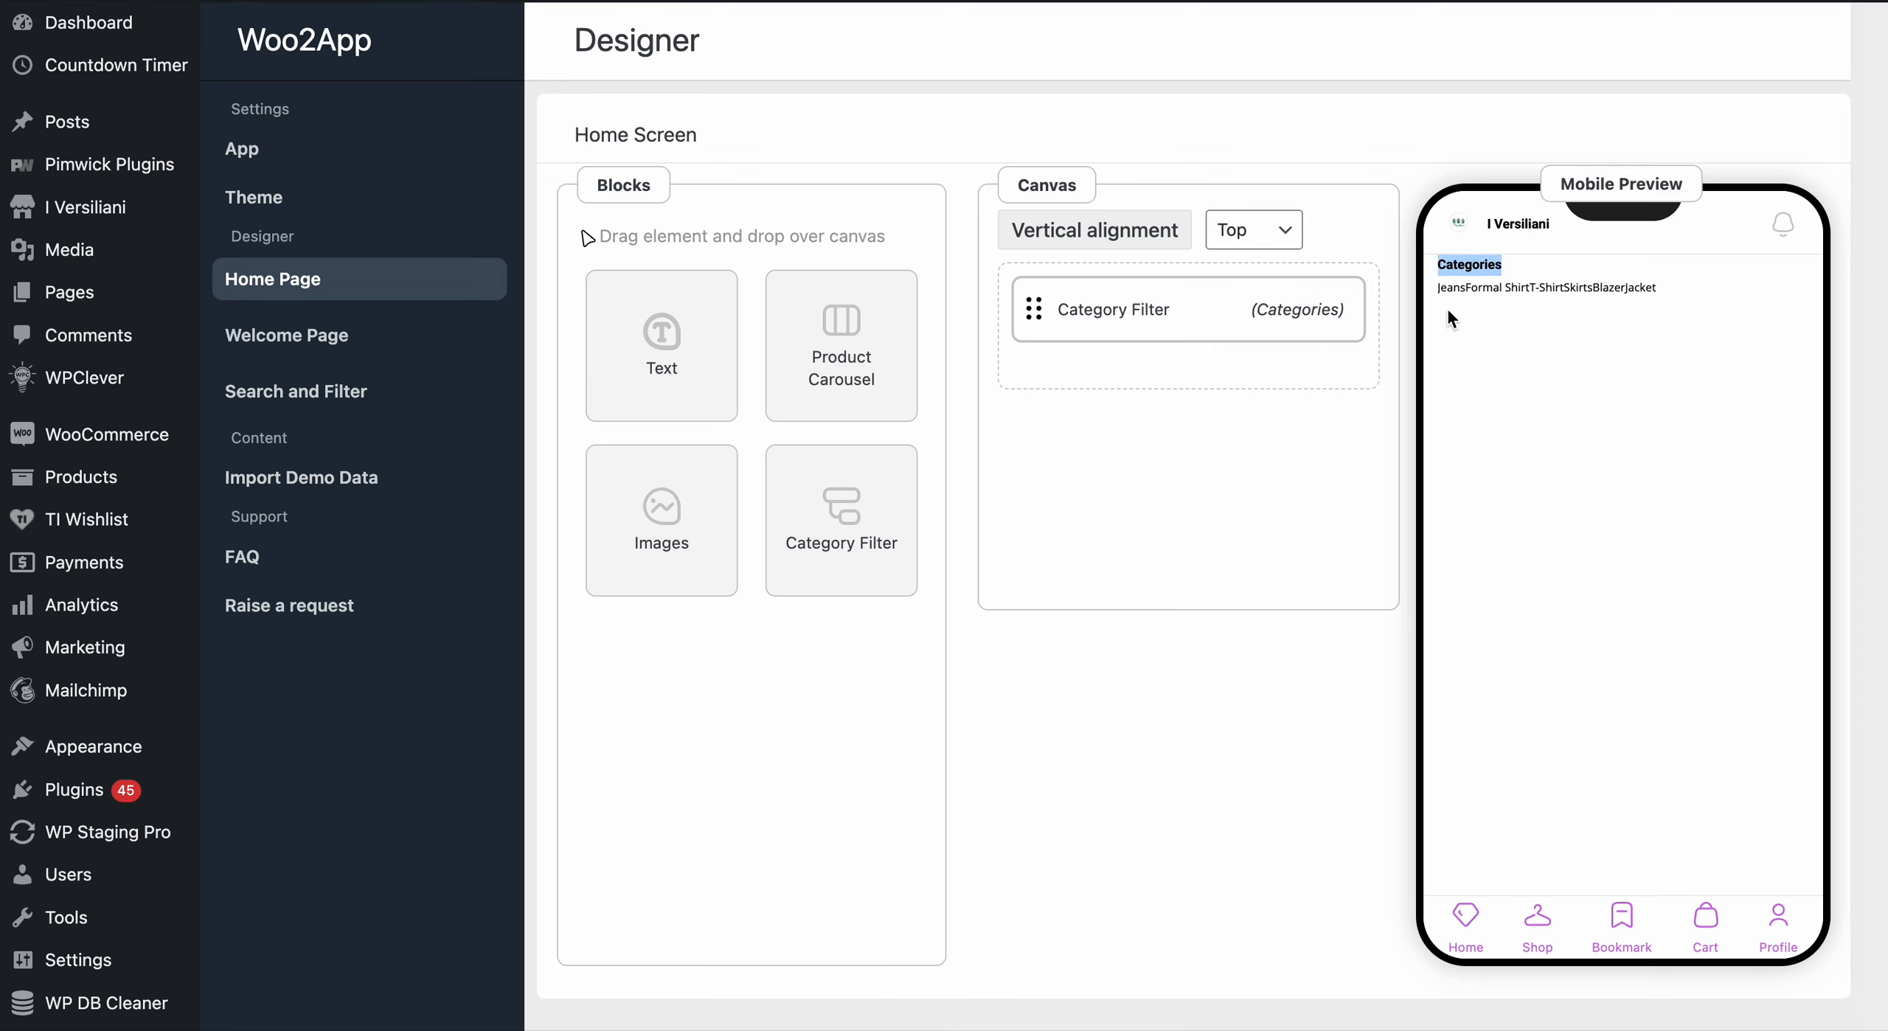
drag(1442, 288, 1656, 294)
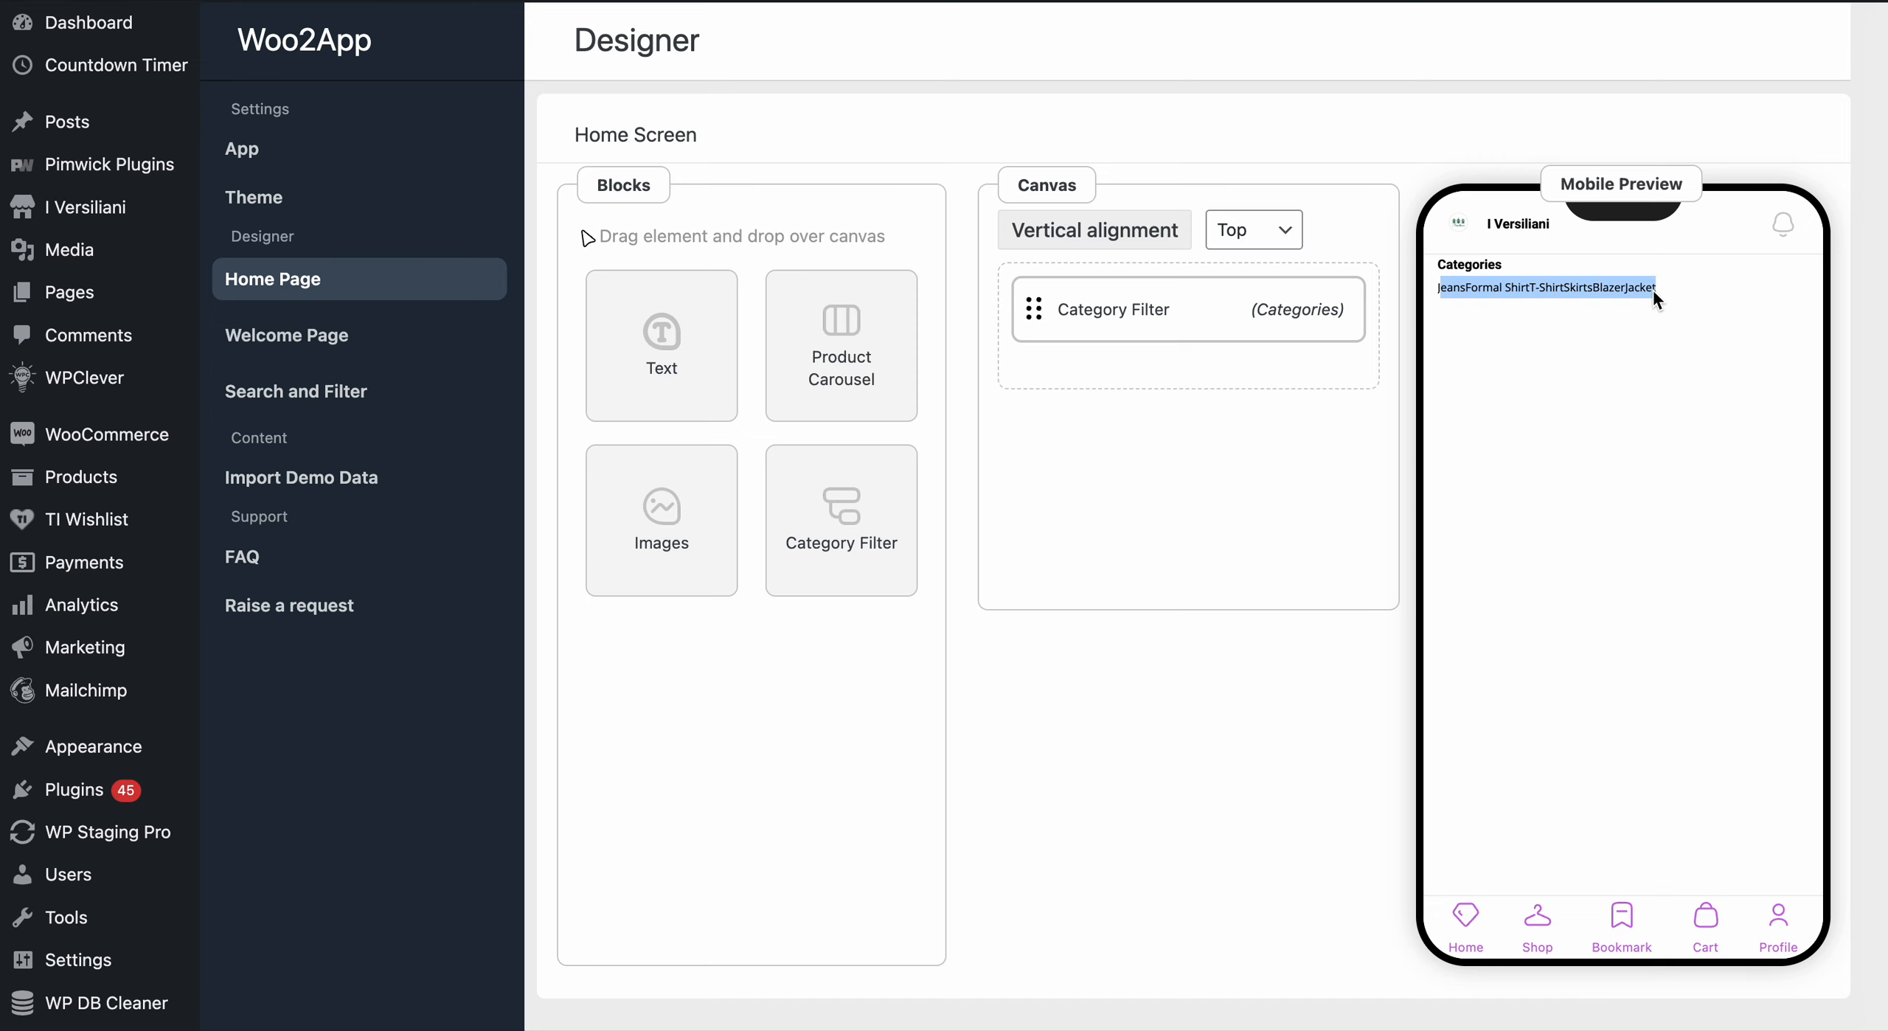
click(1516, 330)
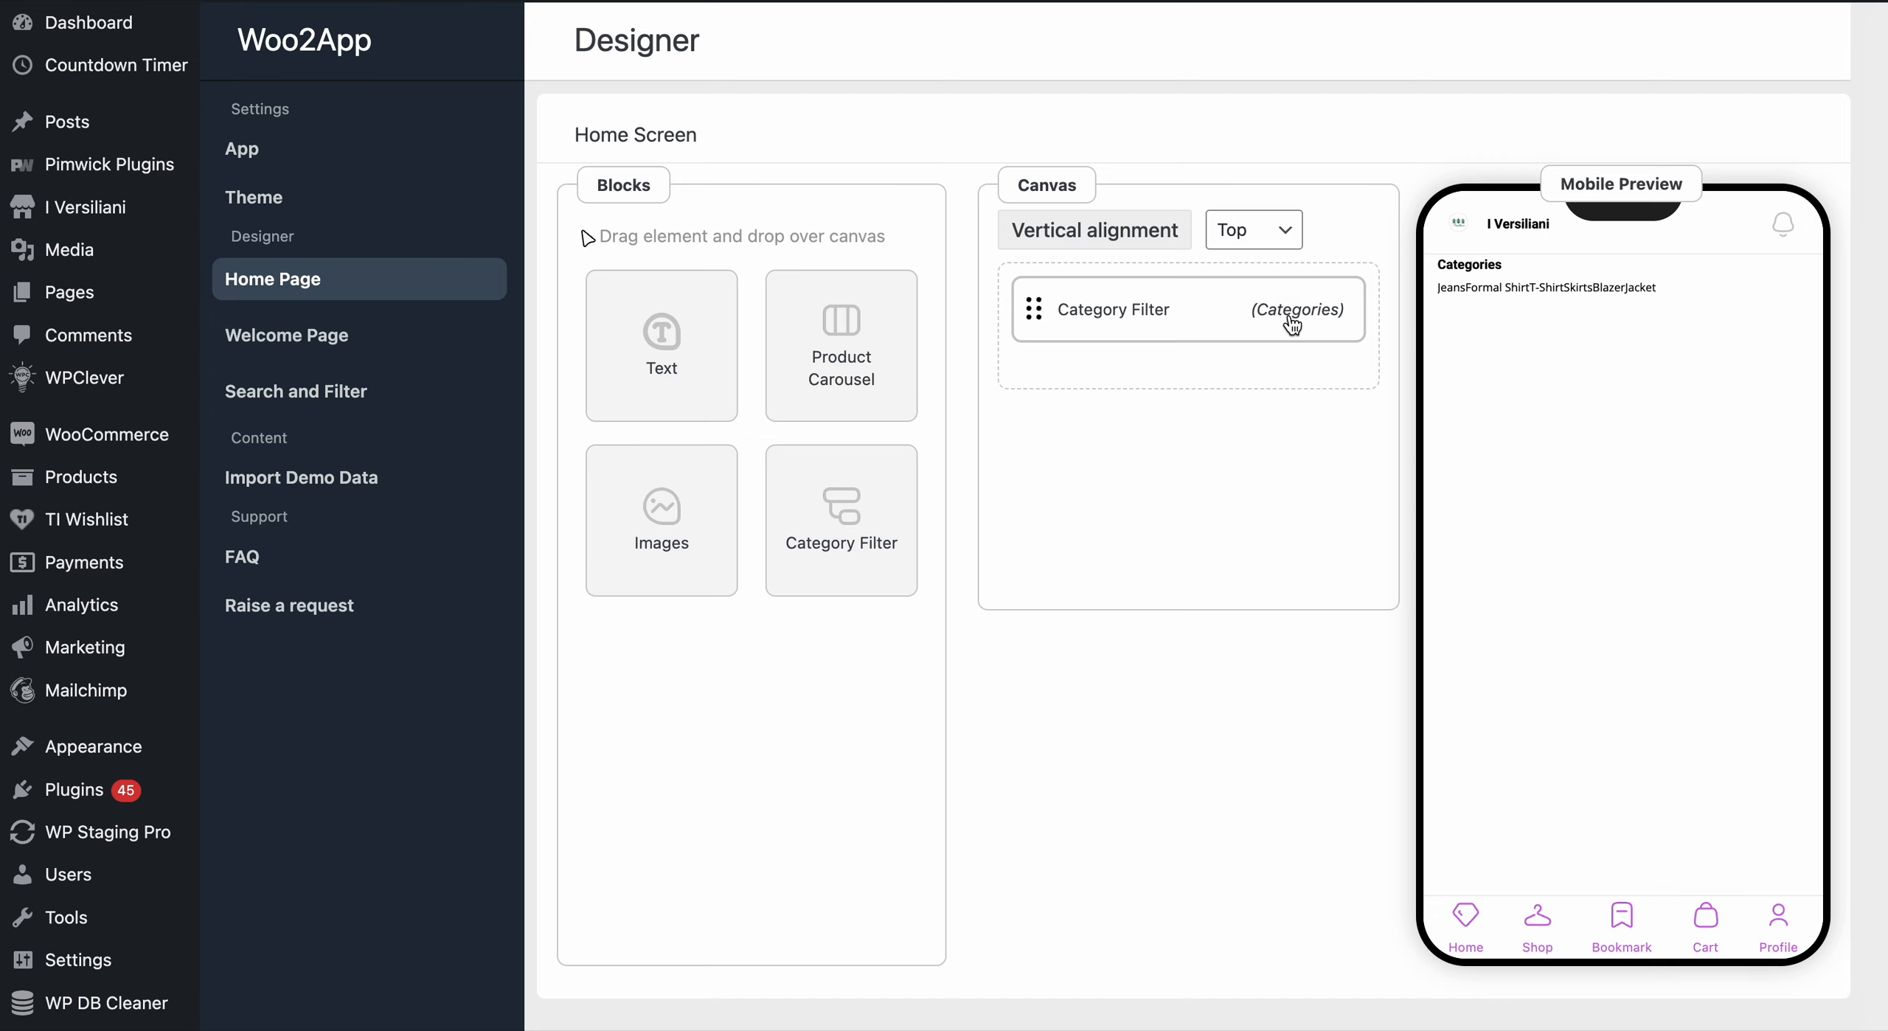
Reopen the Category Filter block's settings and set the section's top margin to 20.
click(1161, 319)
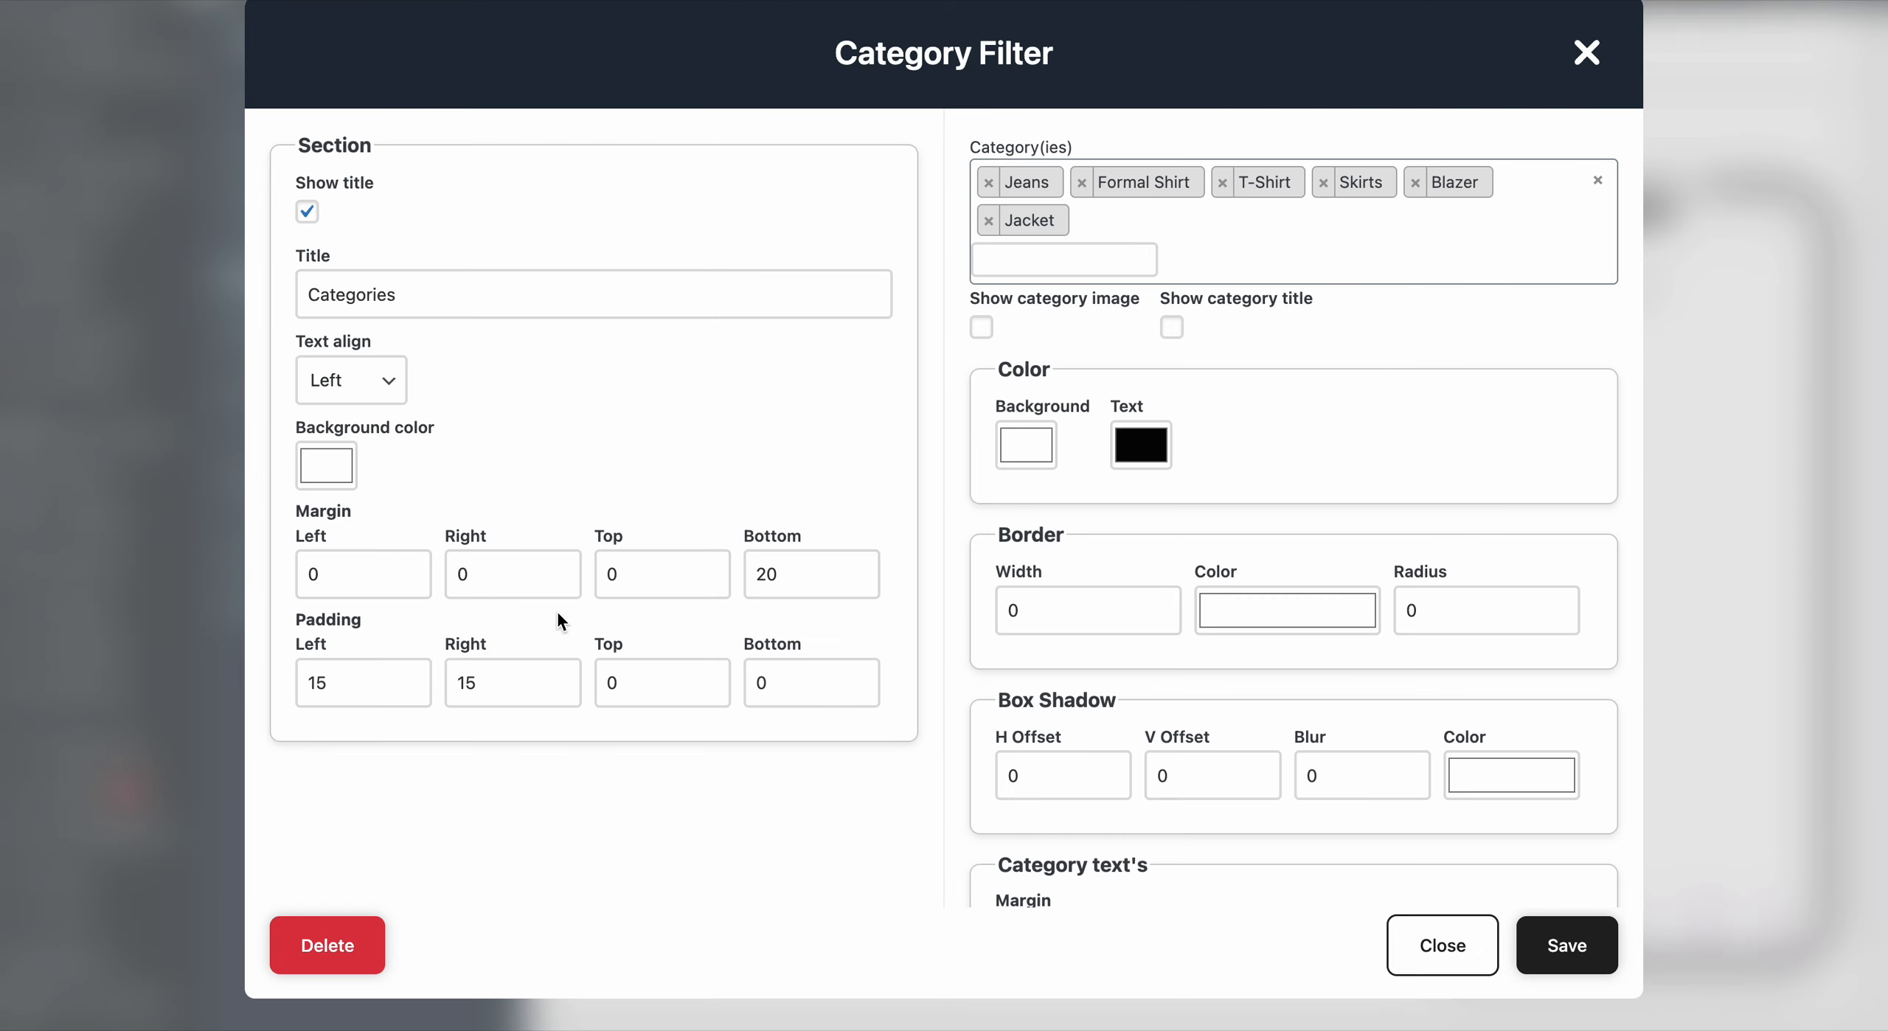
click(616, 573)
text(2)
Set the background color of the category items to a vivid purple.
scroll(1289, 492, down, 1)
click(1035, 426)
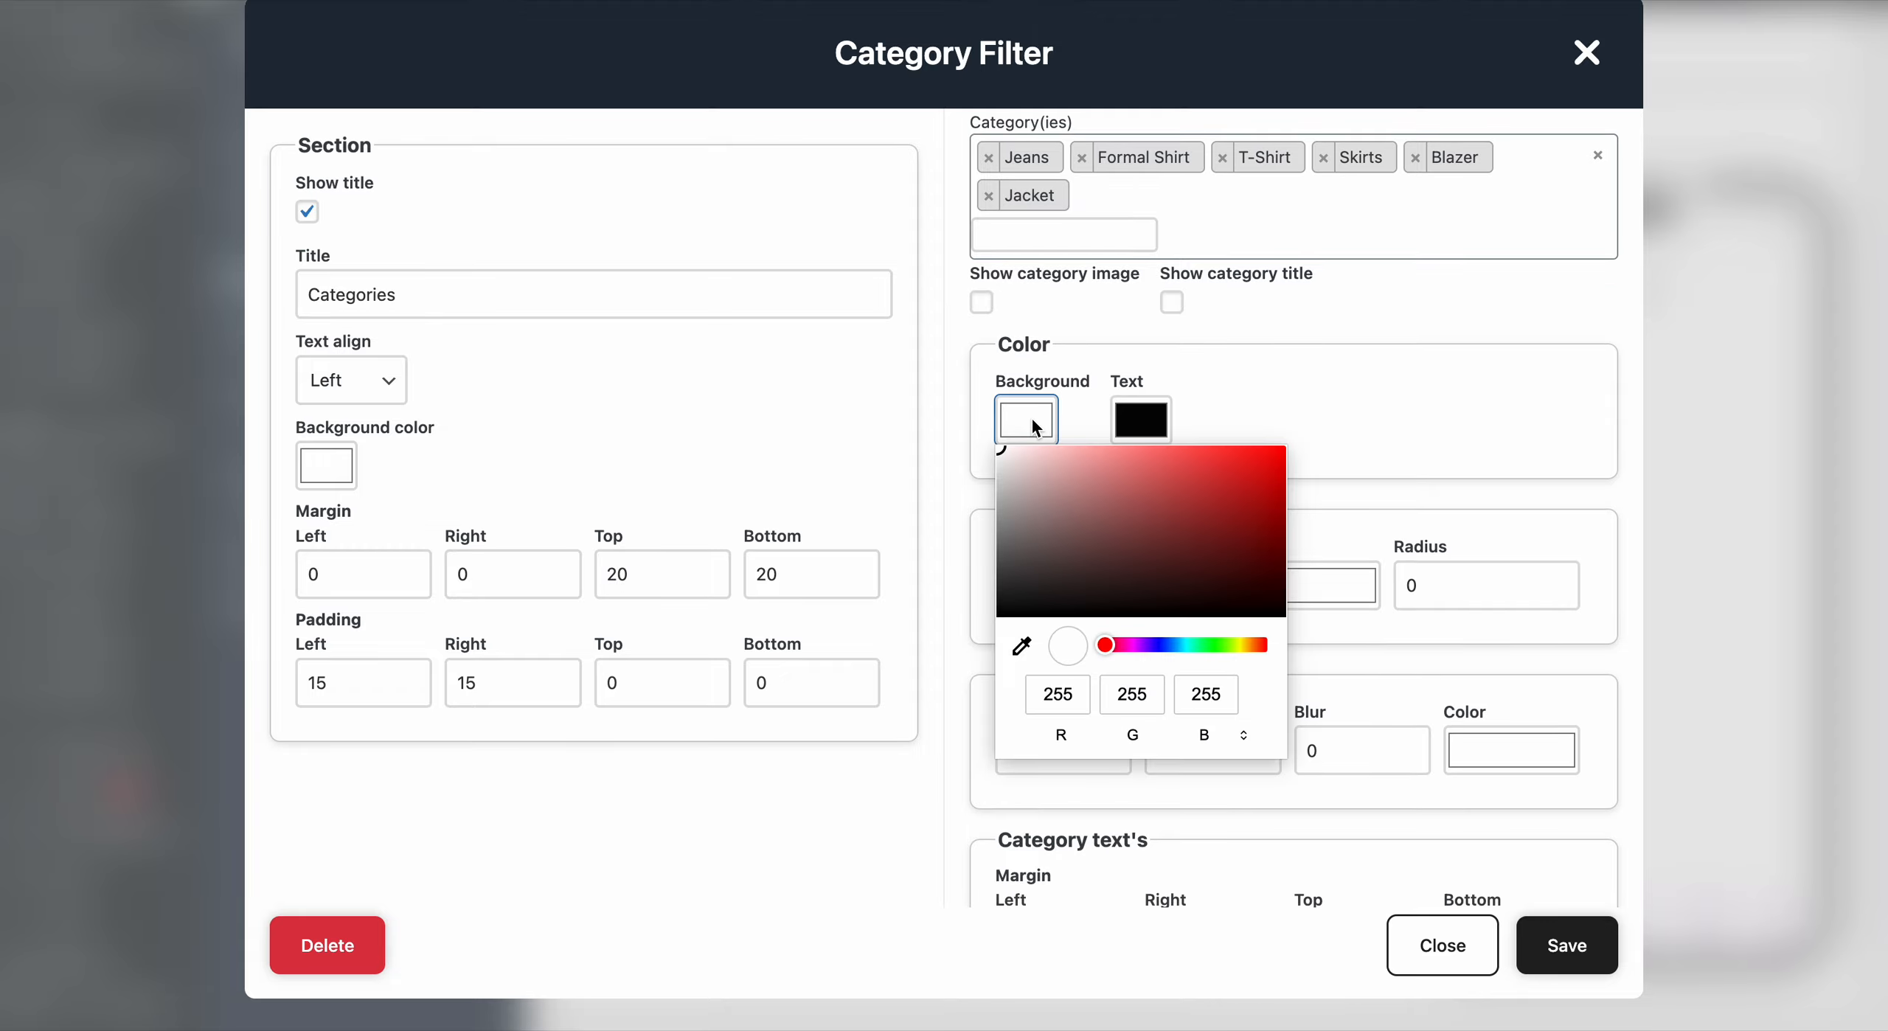
click(1035, 487)
drag(1169, 645, 1129, 646)
drag(1139, 528, 1256, 460)
drag(1134, 655, 1142, 649)
click(1283, 413)
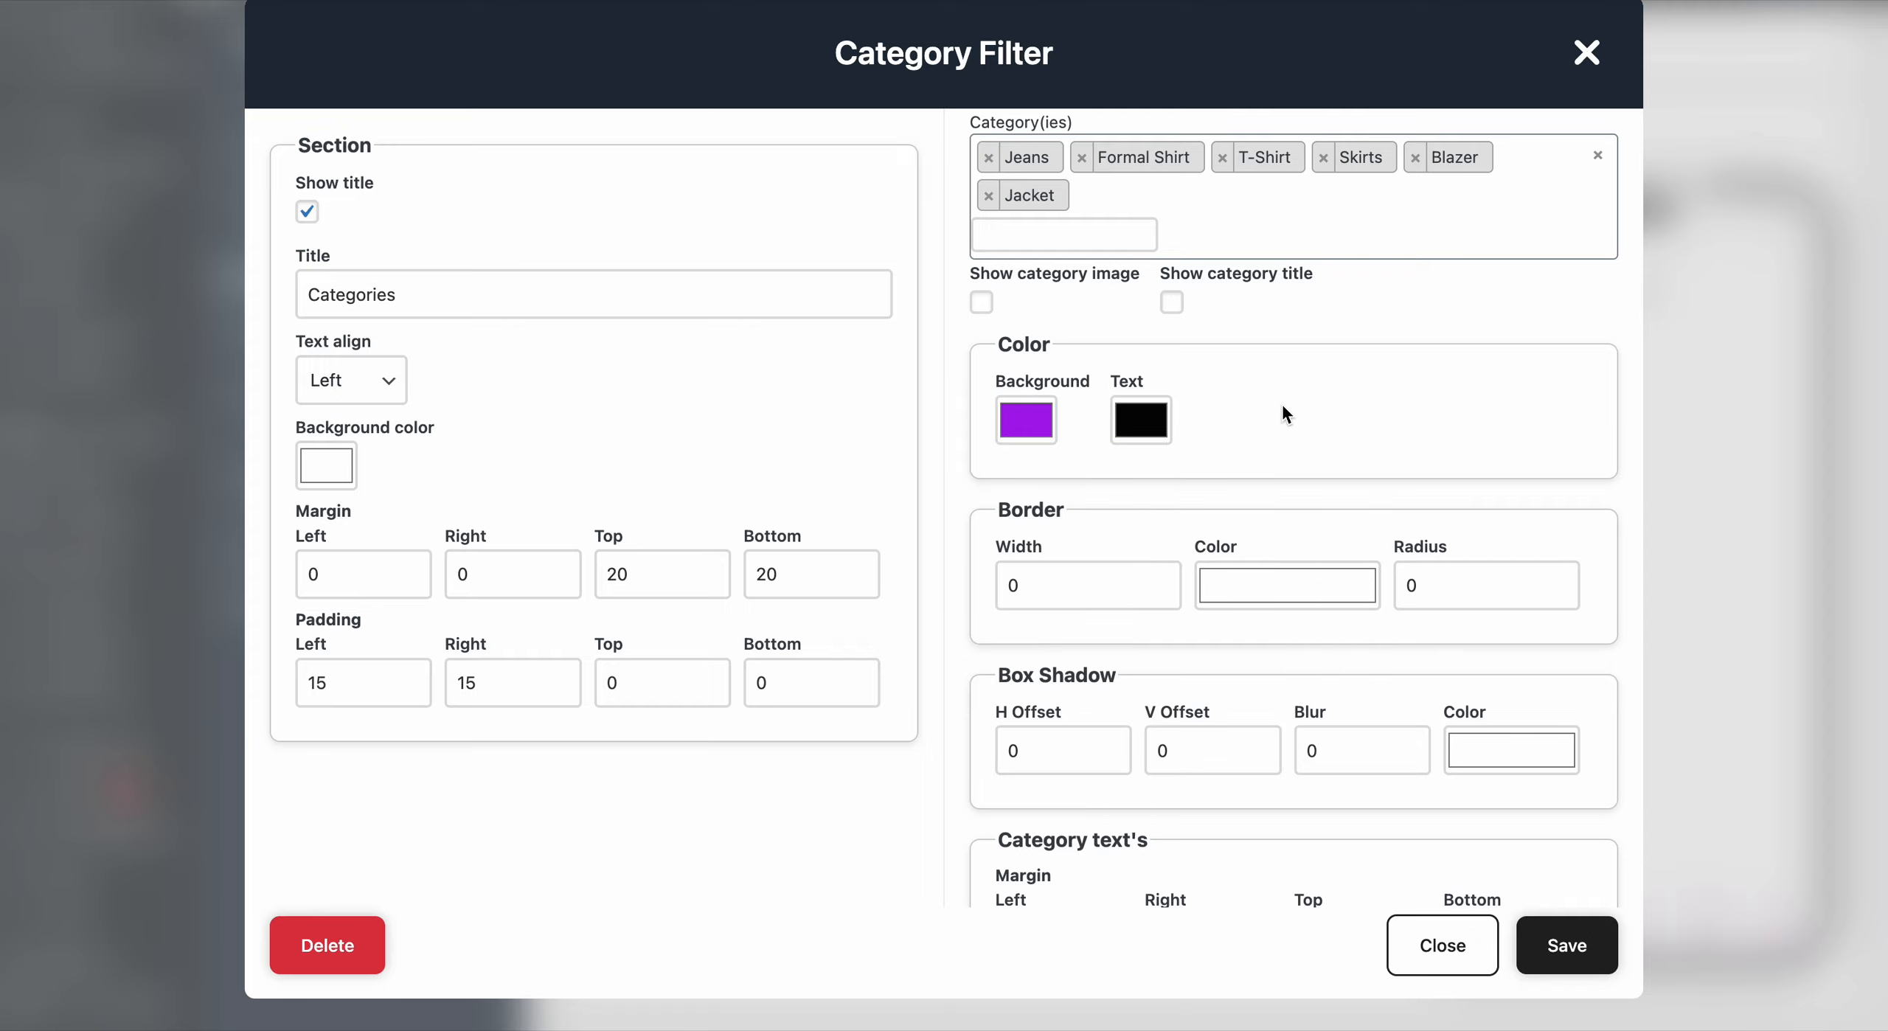
Change the text color of the category items to white (RGB 255, 255, 255).
click(1171, 421)
drag(1116, 513, 1084, 419)
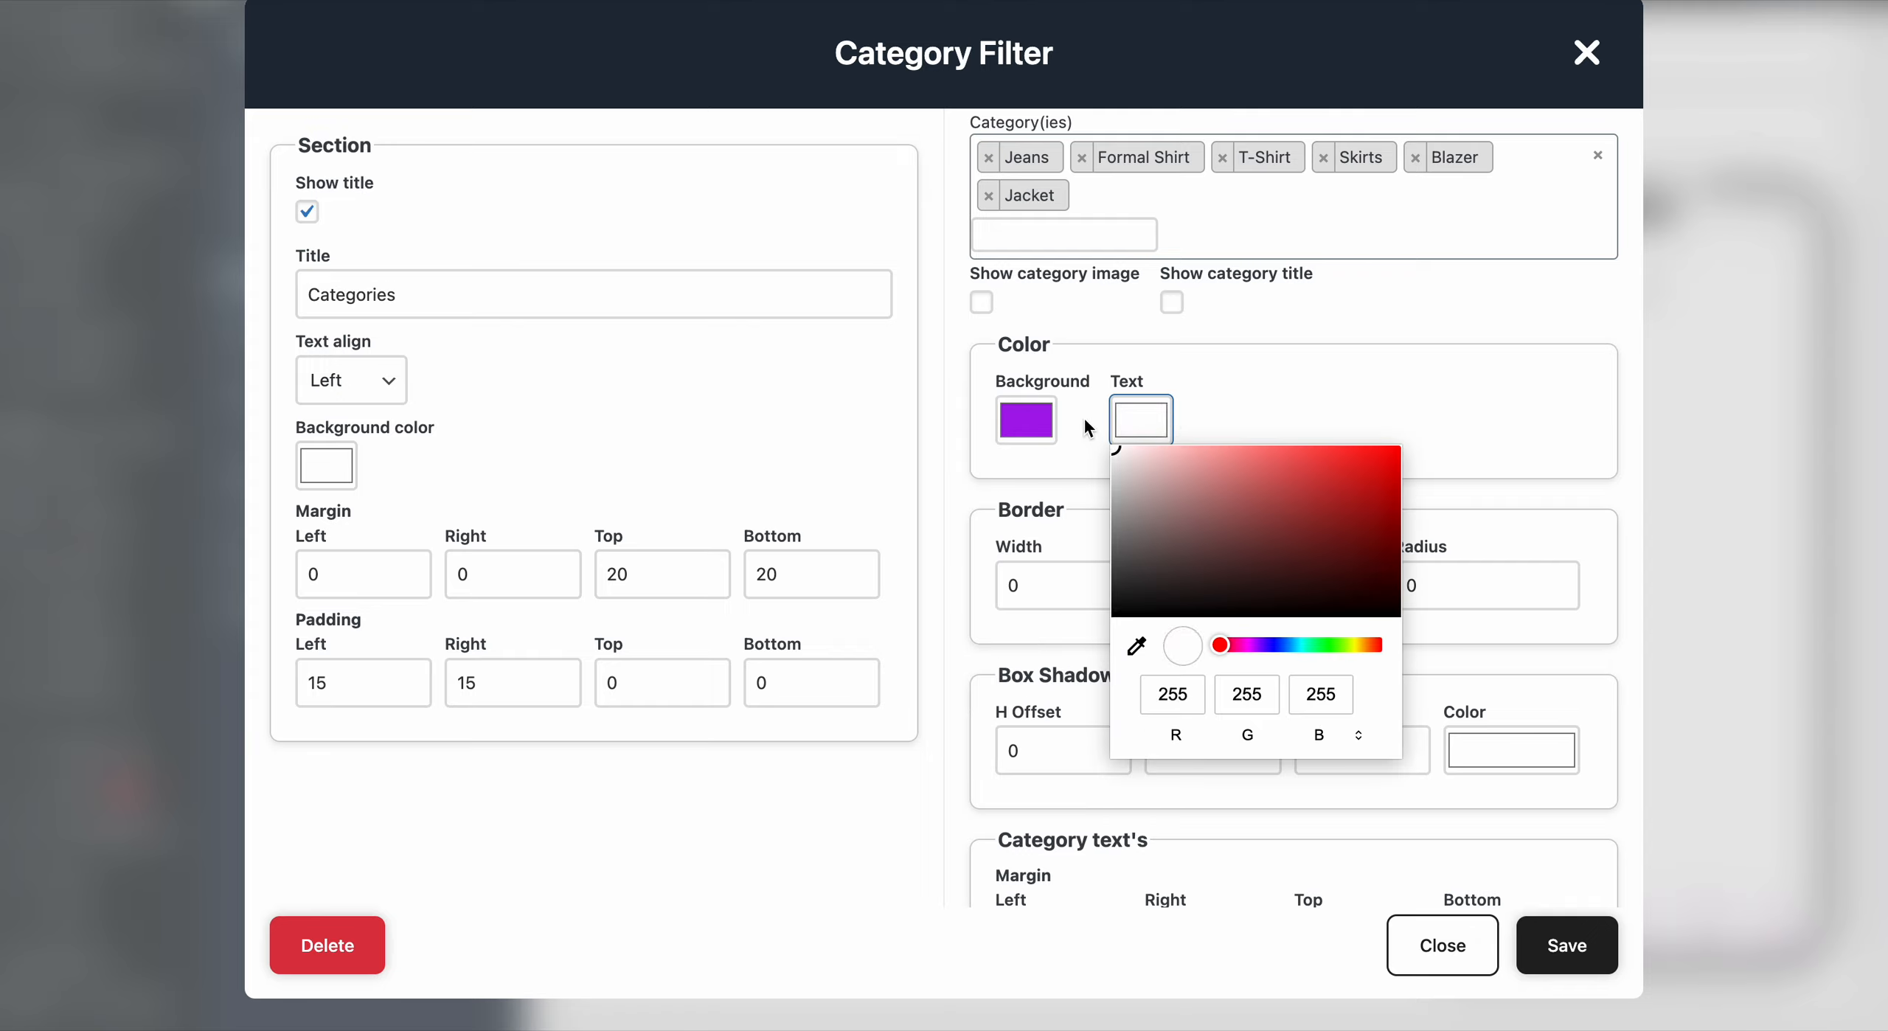
click(1281, 410)
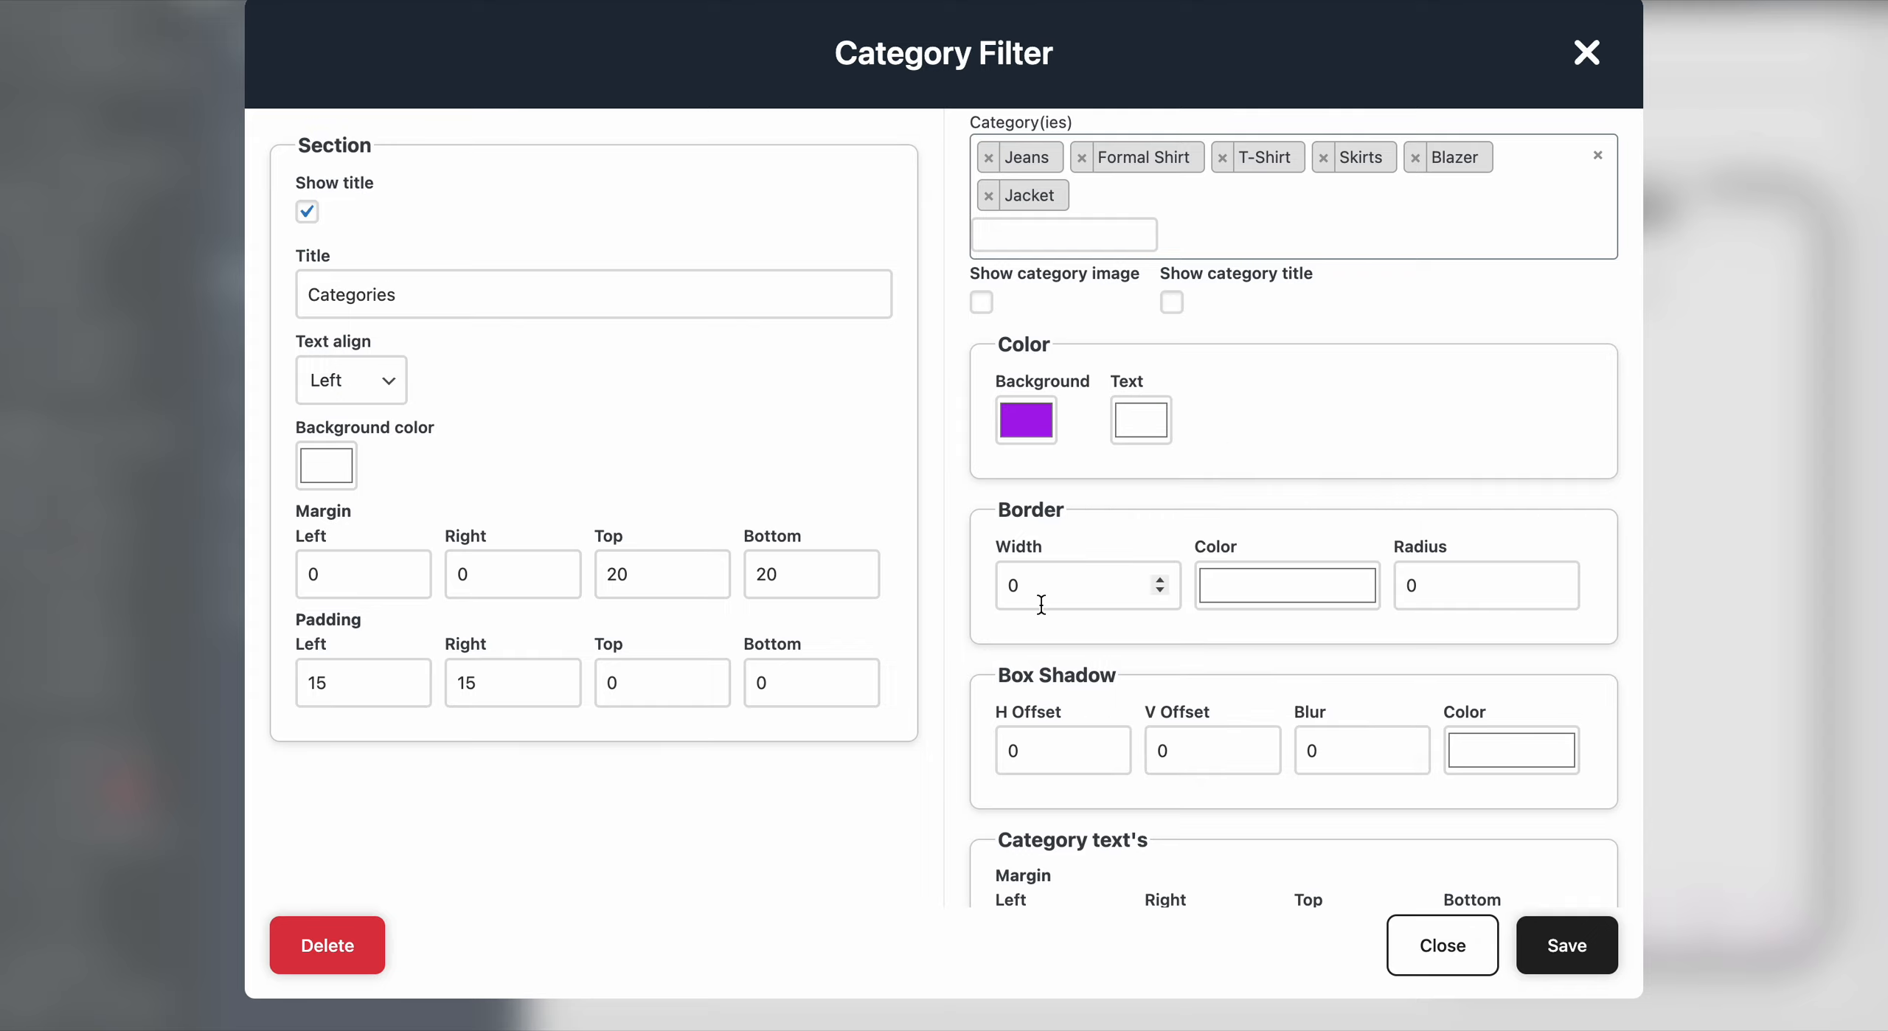
Set the border radius of the category items to 20.
click(1062, 594)
key(Tab)
key(Tab)
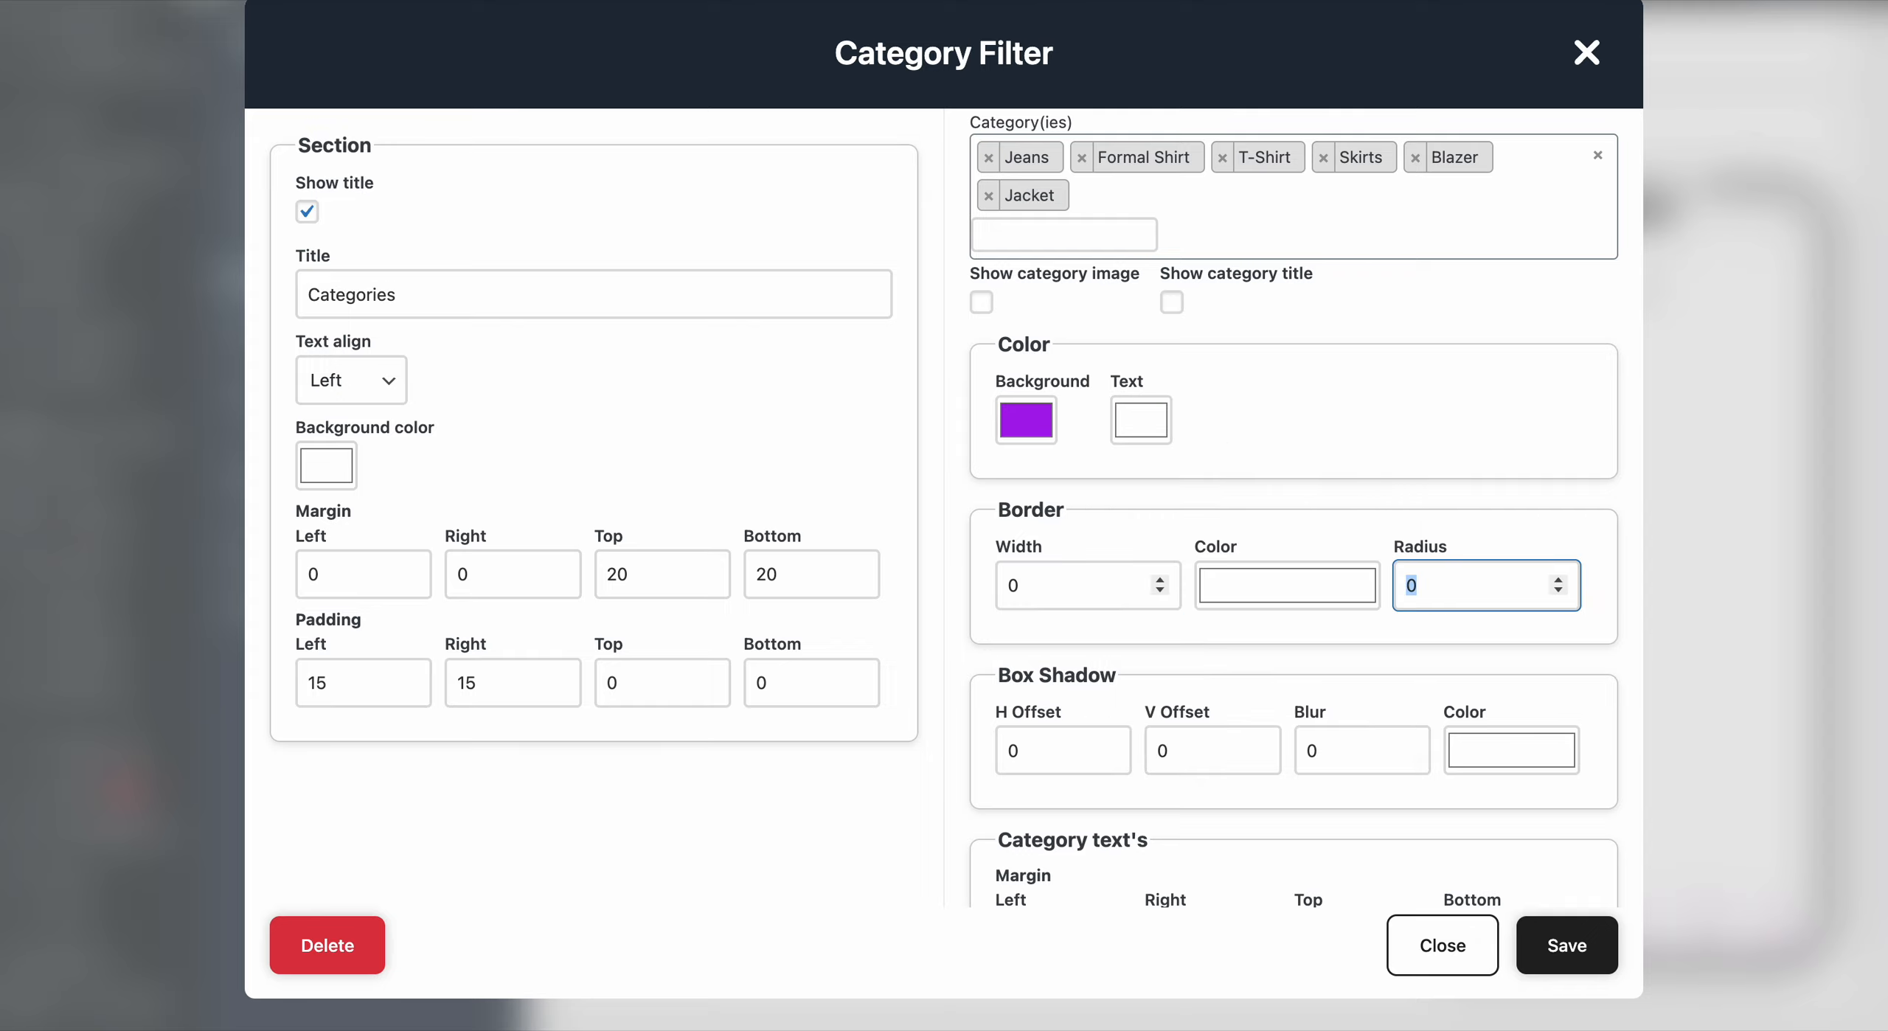
text(20)
Set the category text padding to 20 left and right and 10 top and bottom, and save the block settings.
scroll(1195, 582, down, 3)
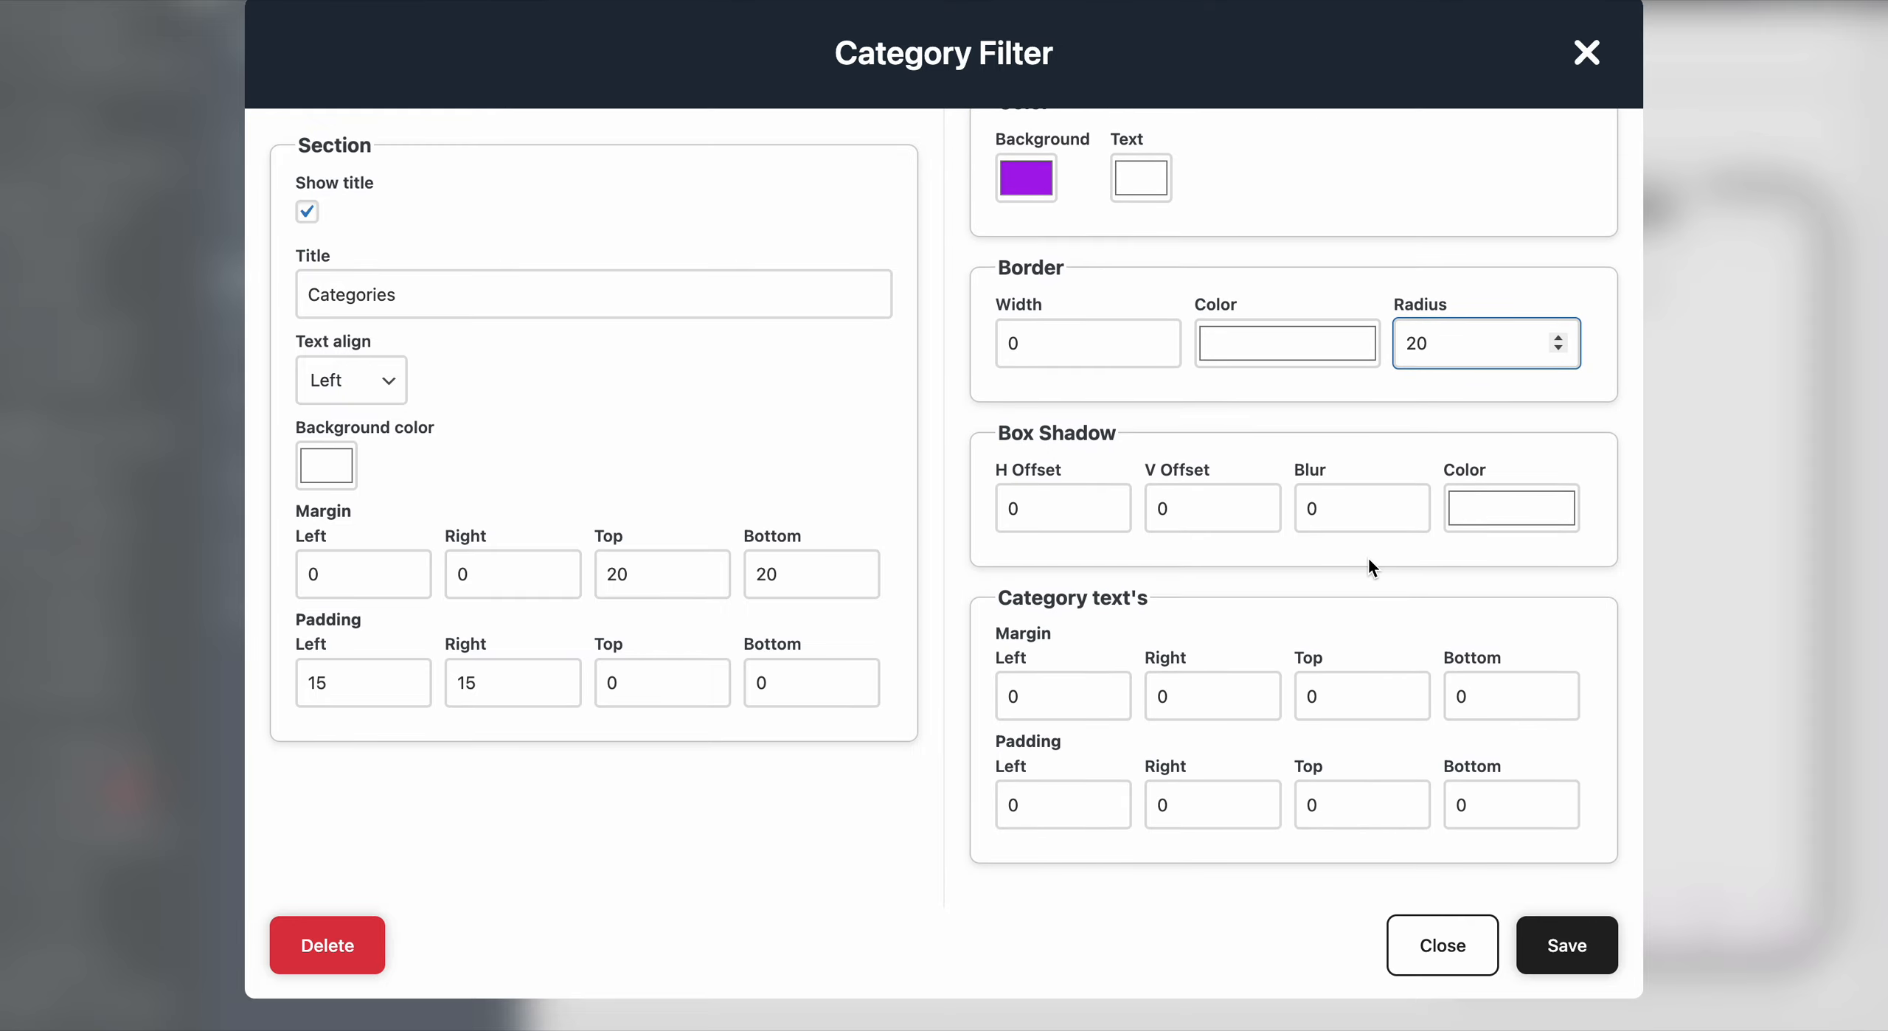
click(1200, 799)
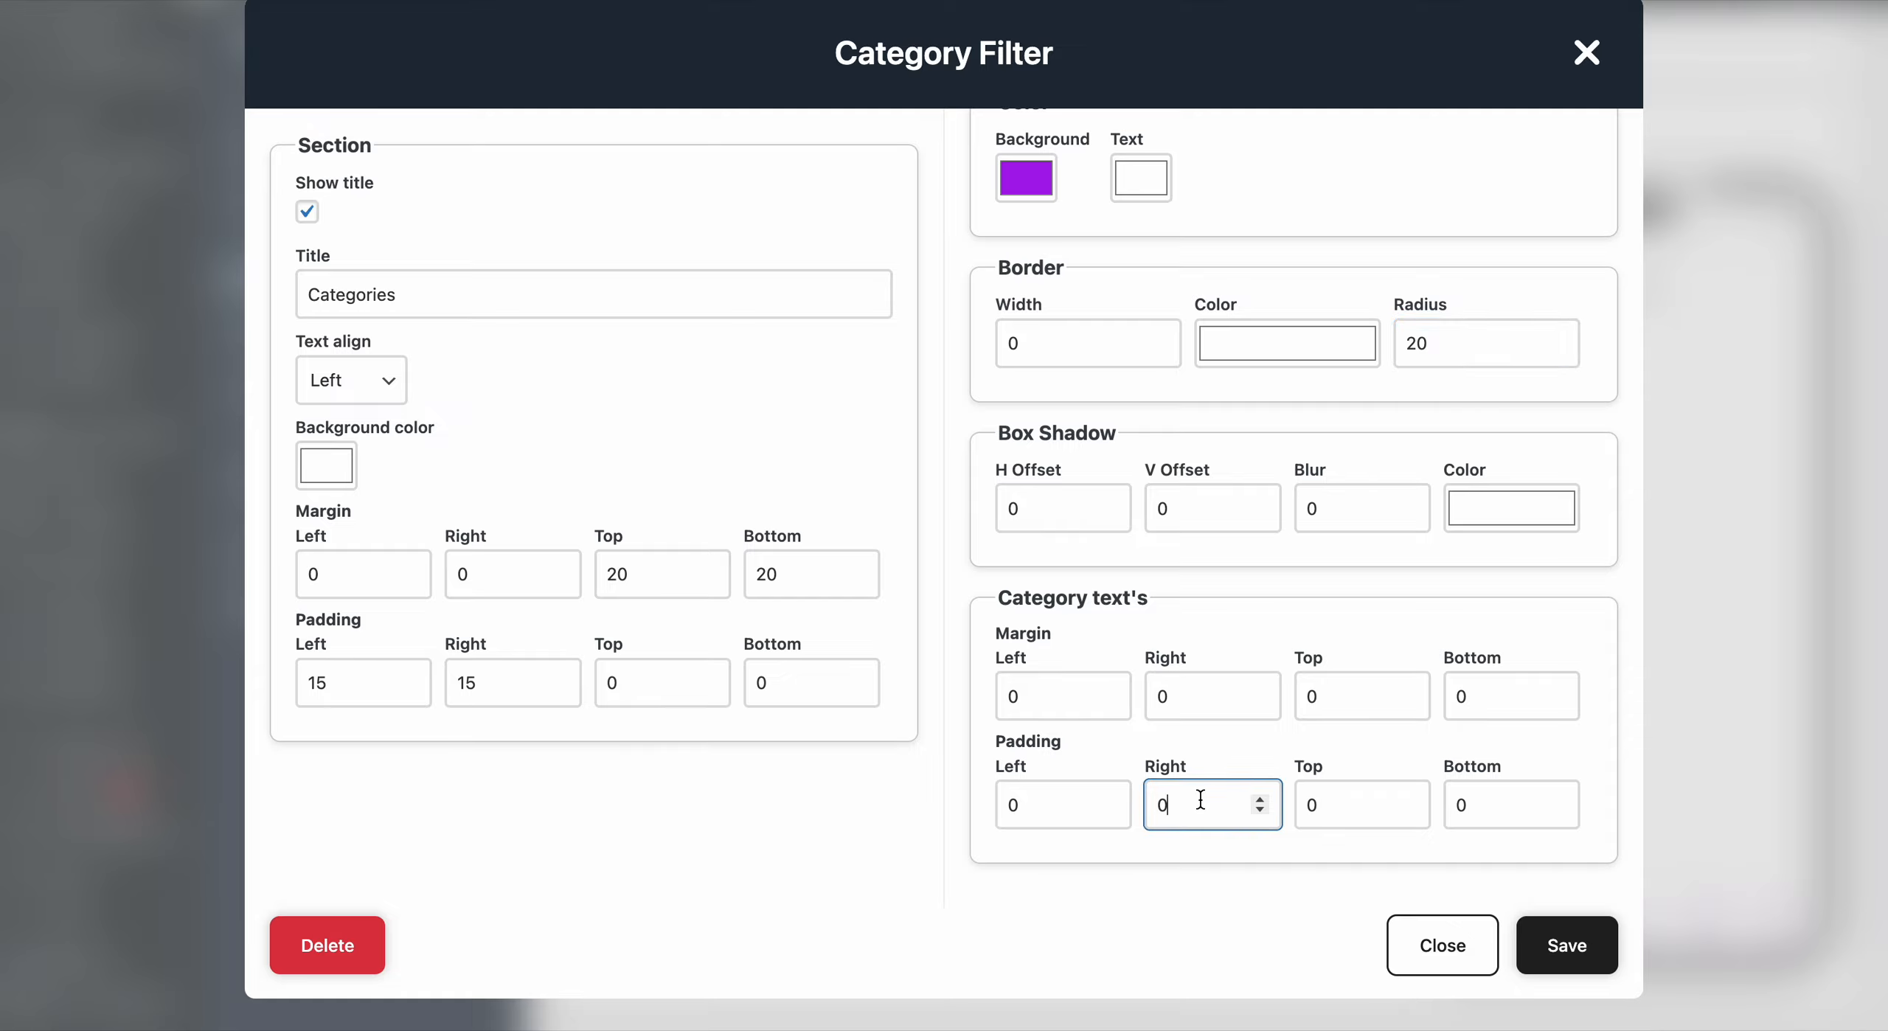
key(shift+Tab)
key(Left)
text(2)
key(Tab)
key(Left)
text(2)
key(Tab)
key(Left)
text(1)
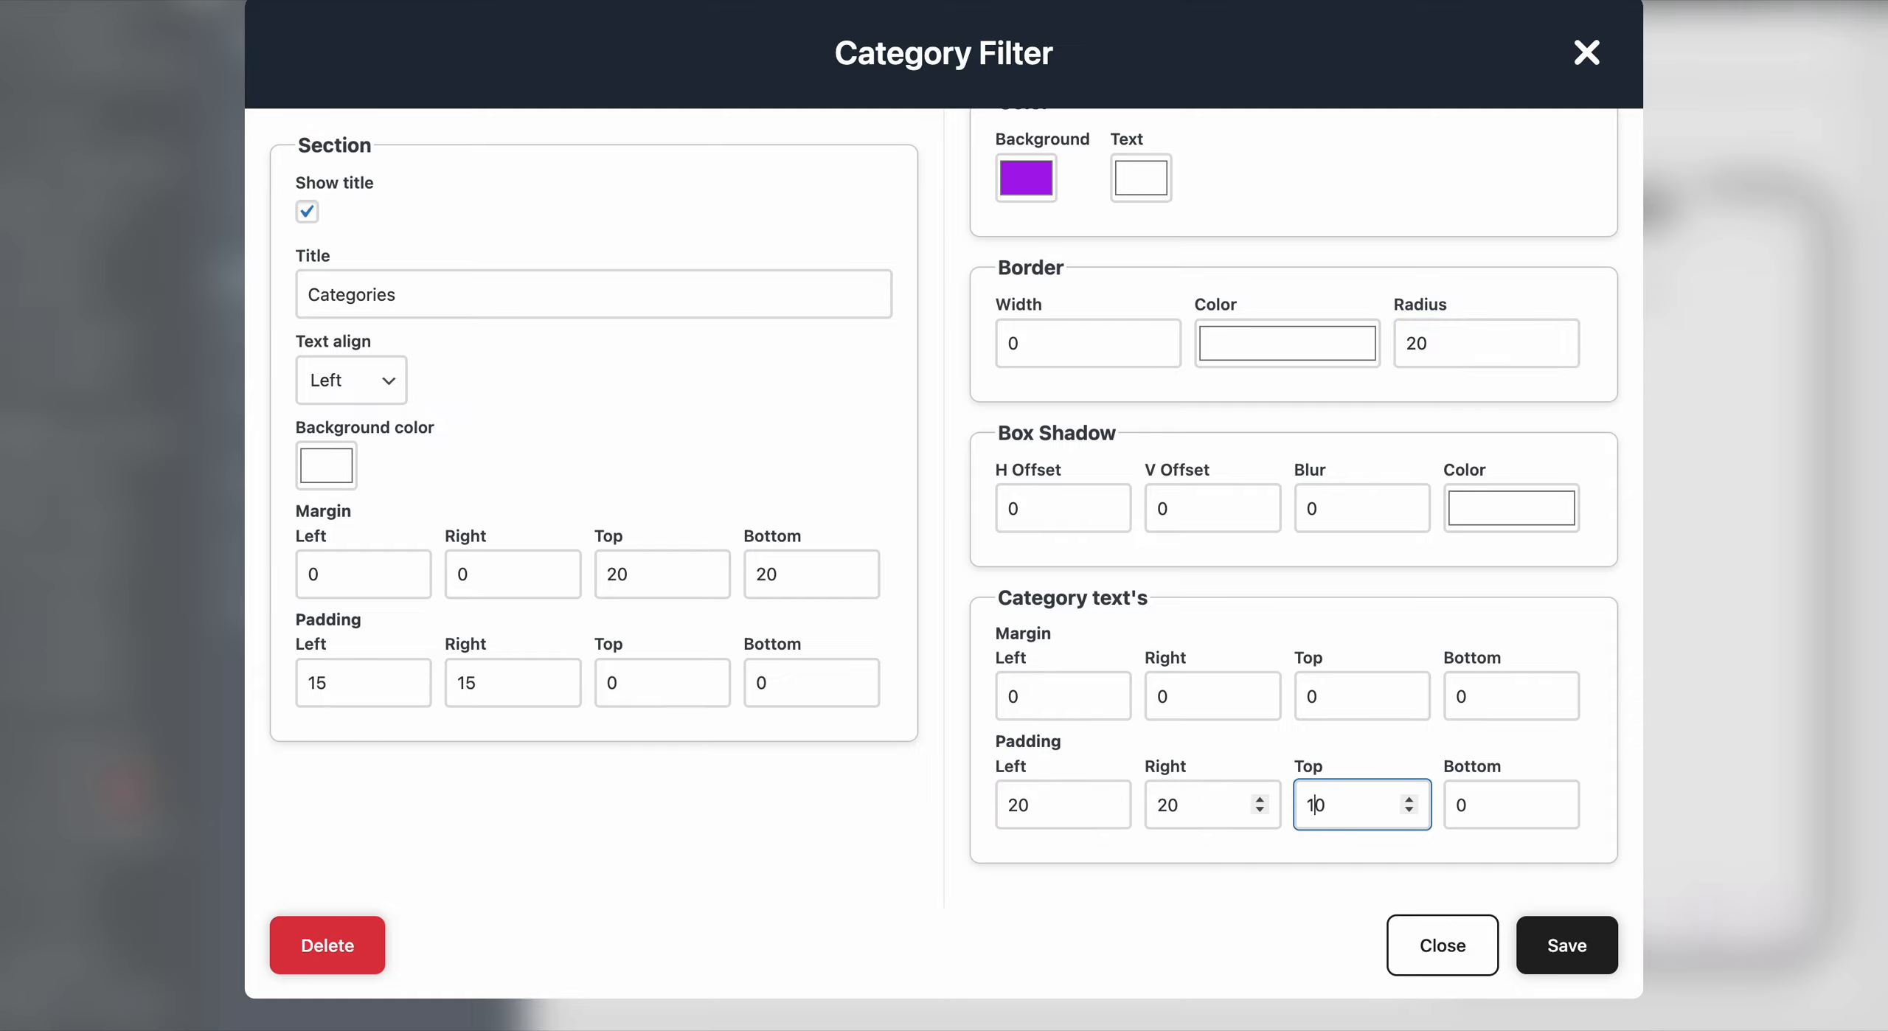
key(Tab)
key(Left)
text(1)
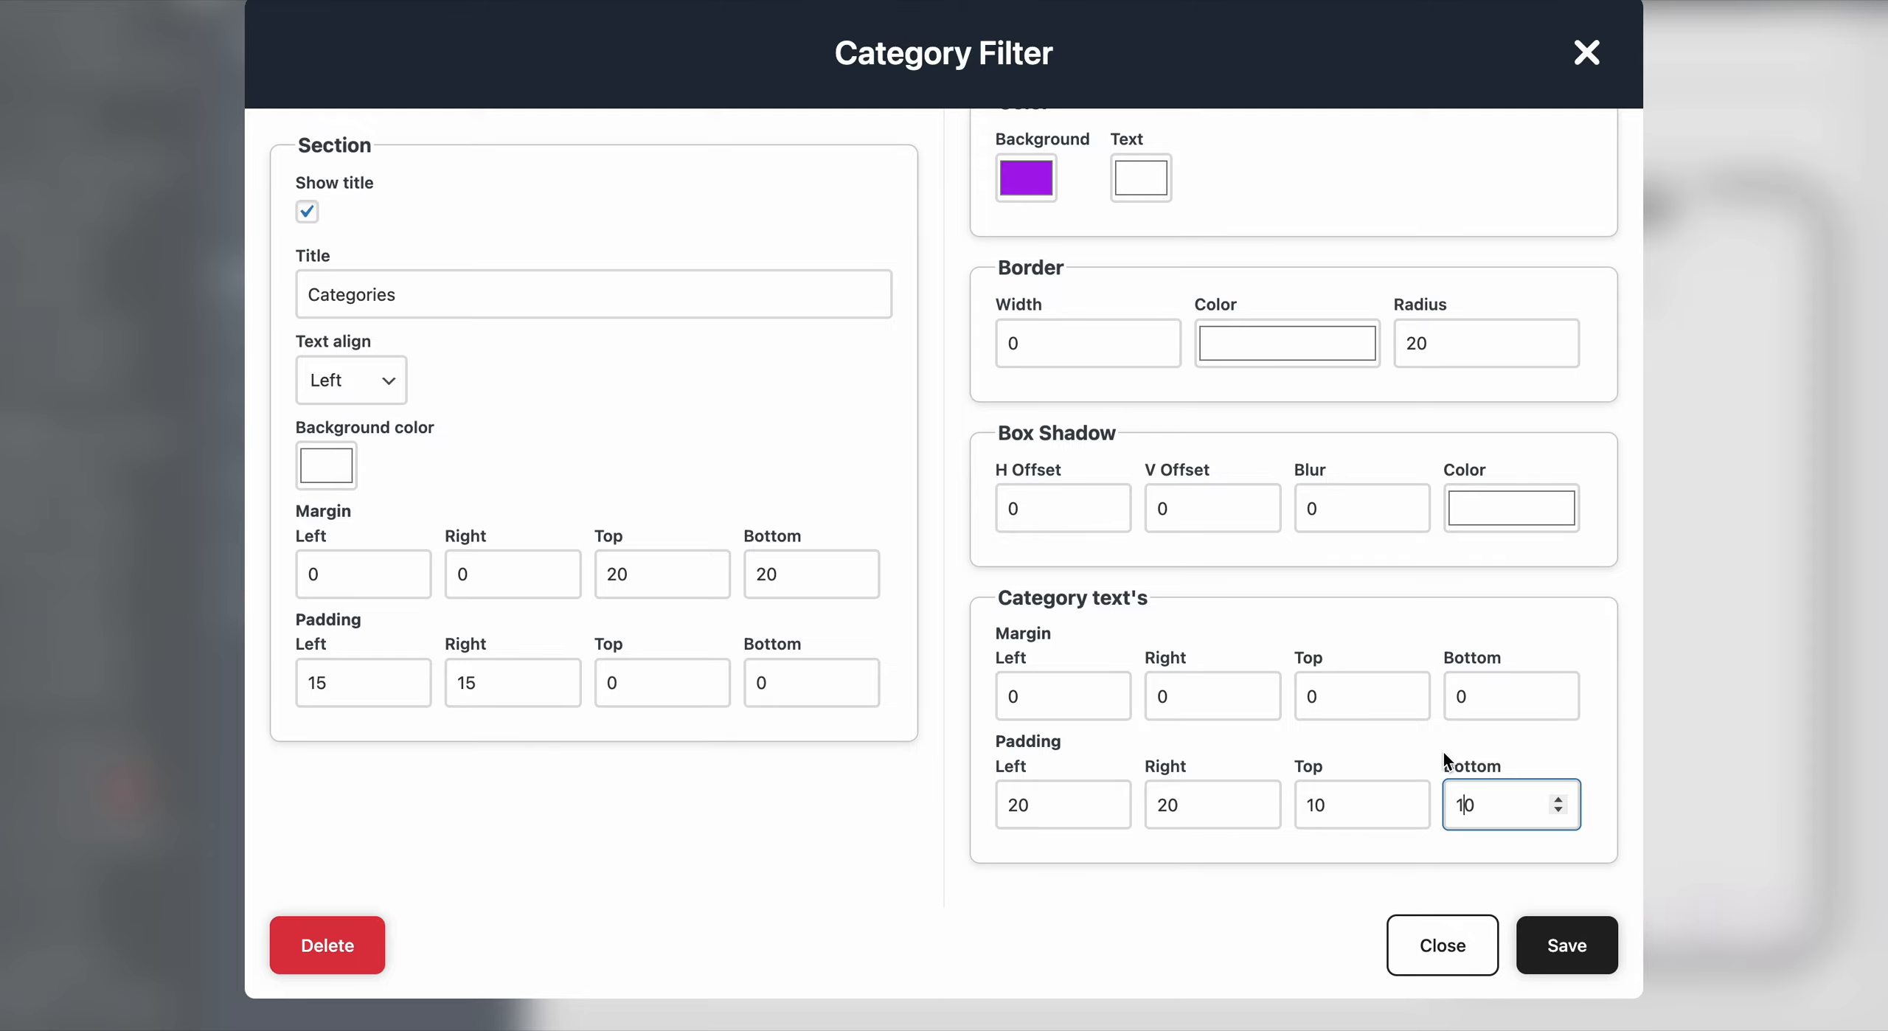
scroll(1444, 760, up, 2)
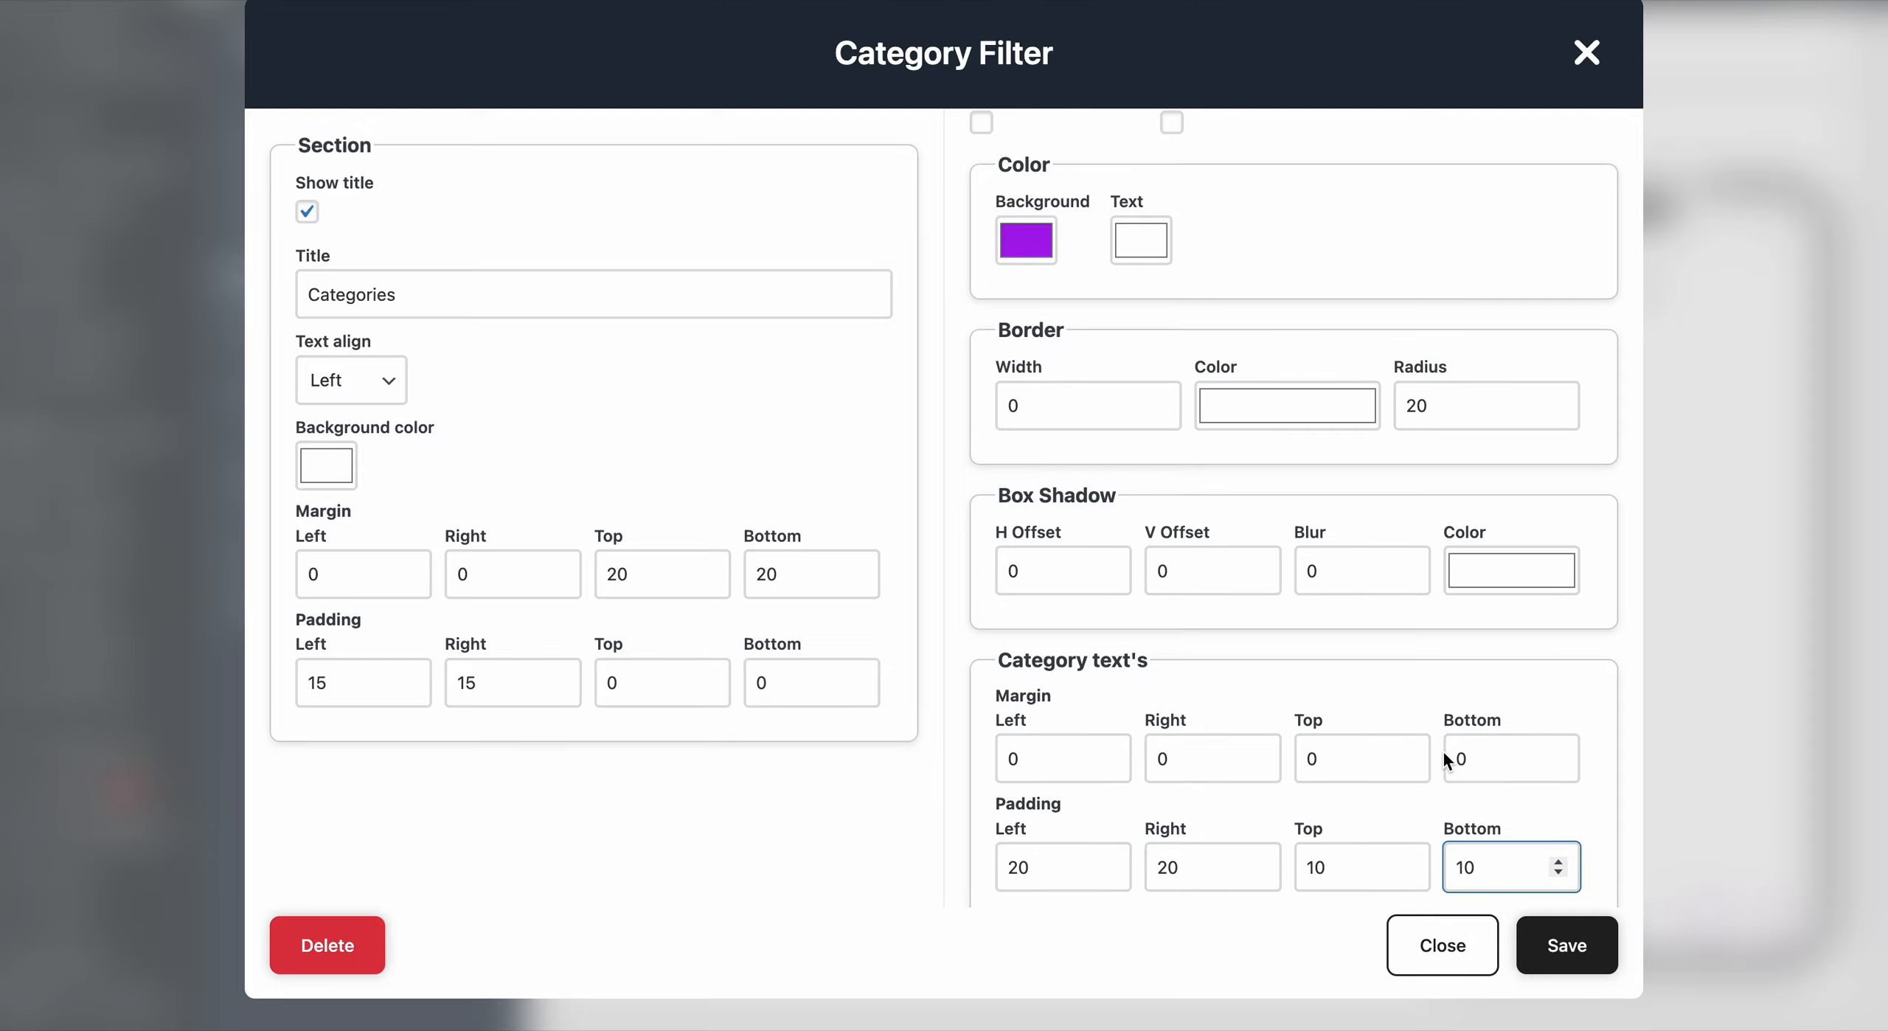
click(1564, 952)
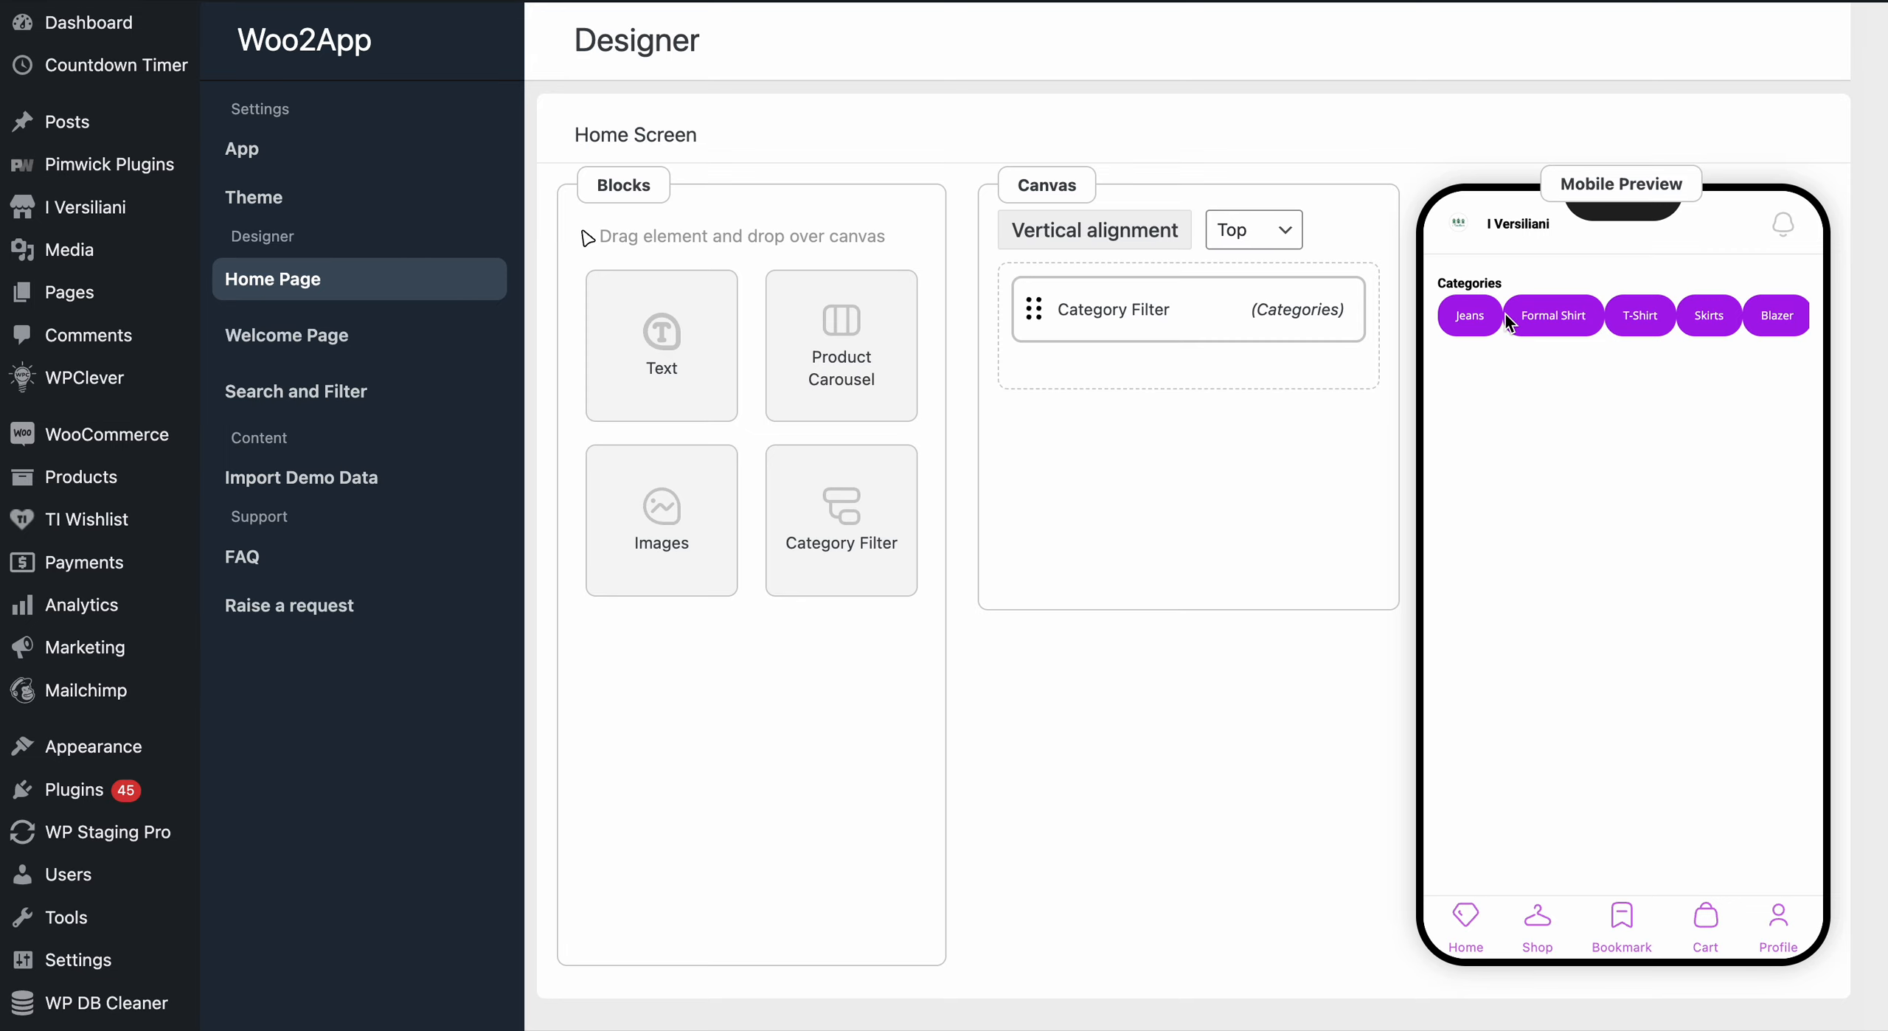
Set the right margin of the Category Filter block's category text to 10 and save the block.
click(1172, 316)
scroll(1263, 653, down, 4)
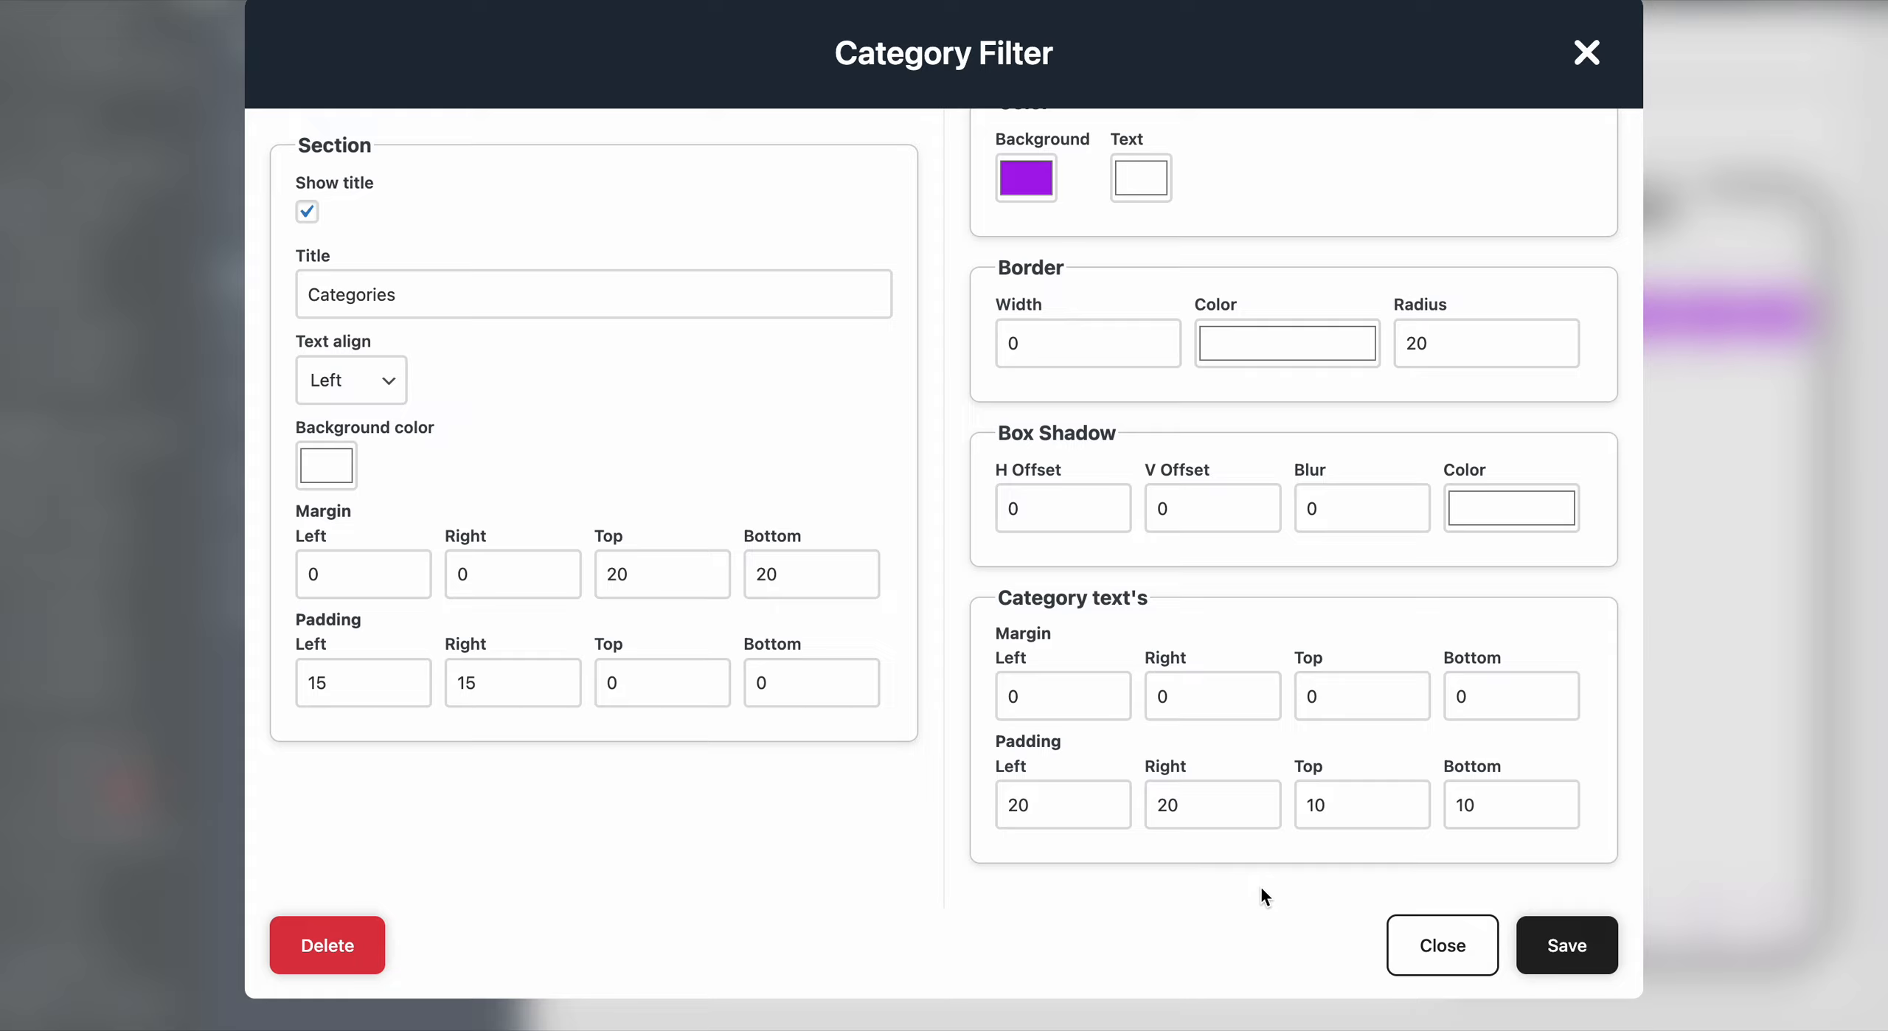
click(1188, 696)
key(Left)
text(1)
click(1557, 933)
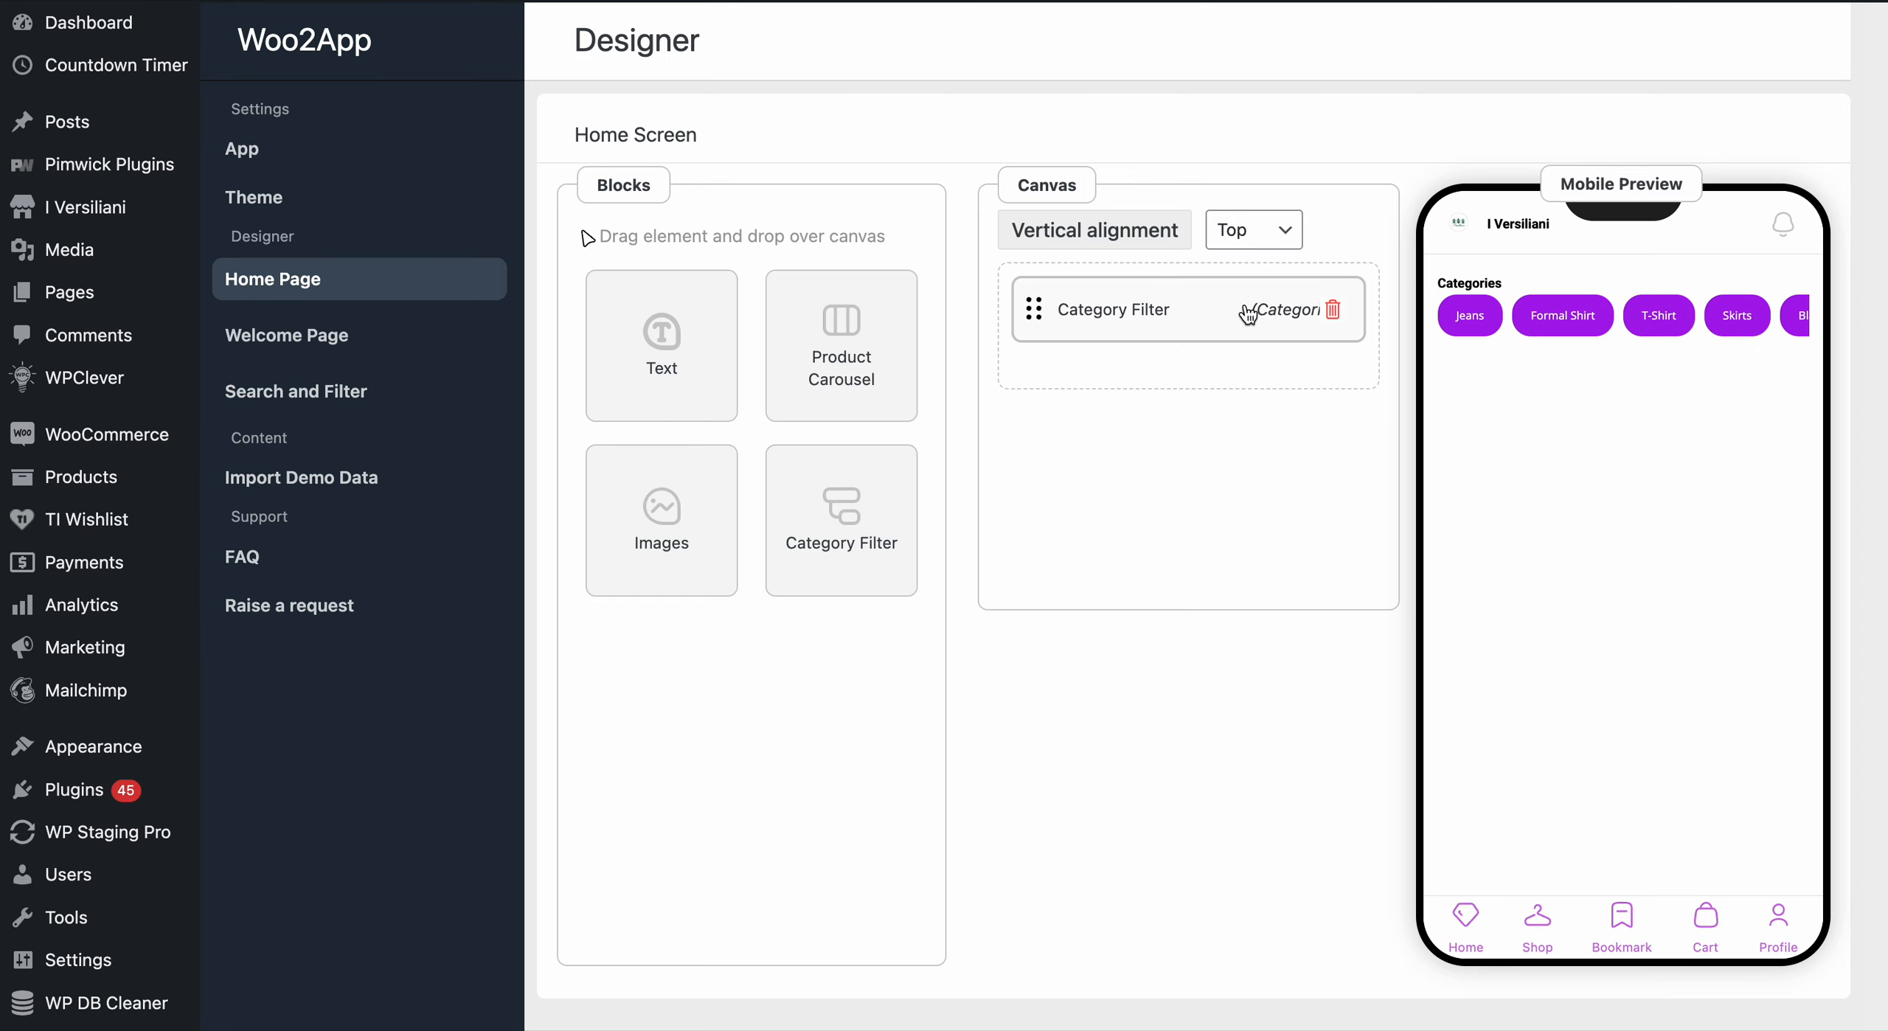
Set the category text's top and bottom padding to 7 in the Category Filter block.
click(1184, 308)
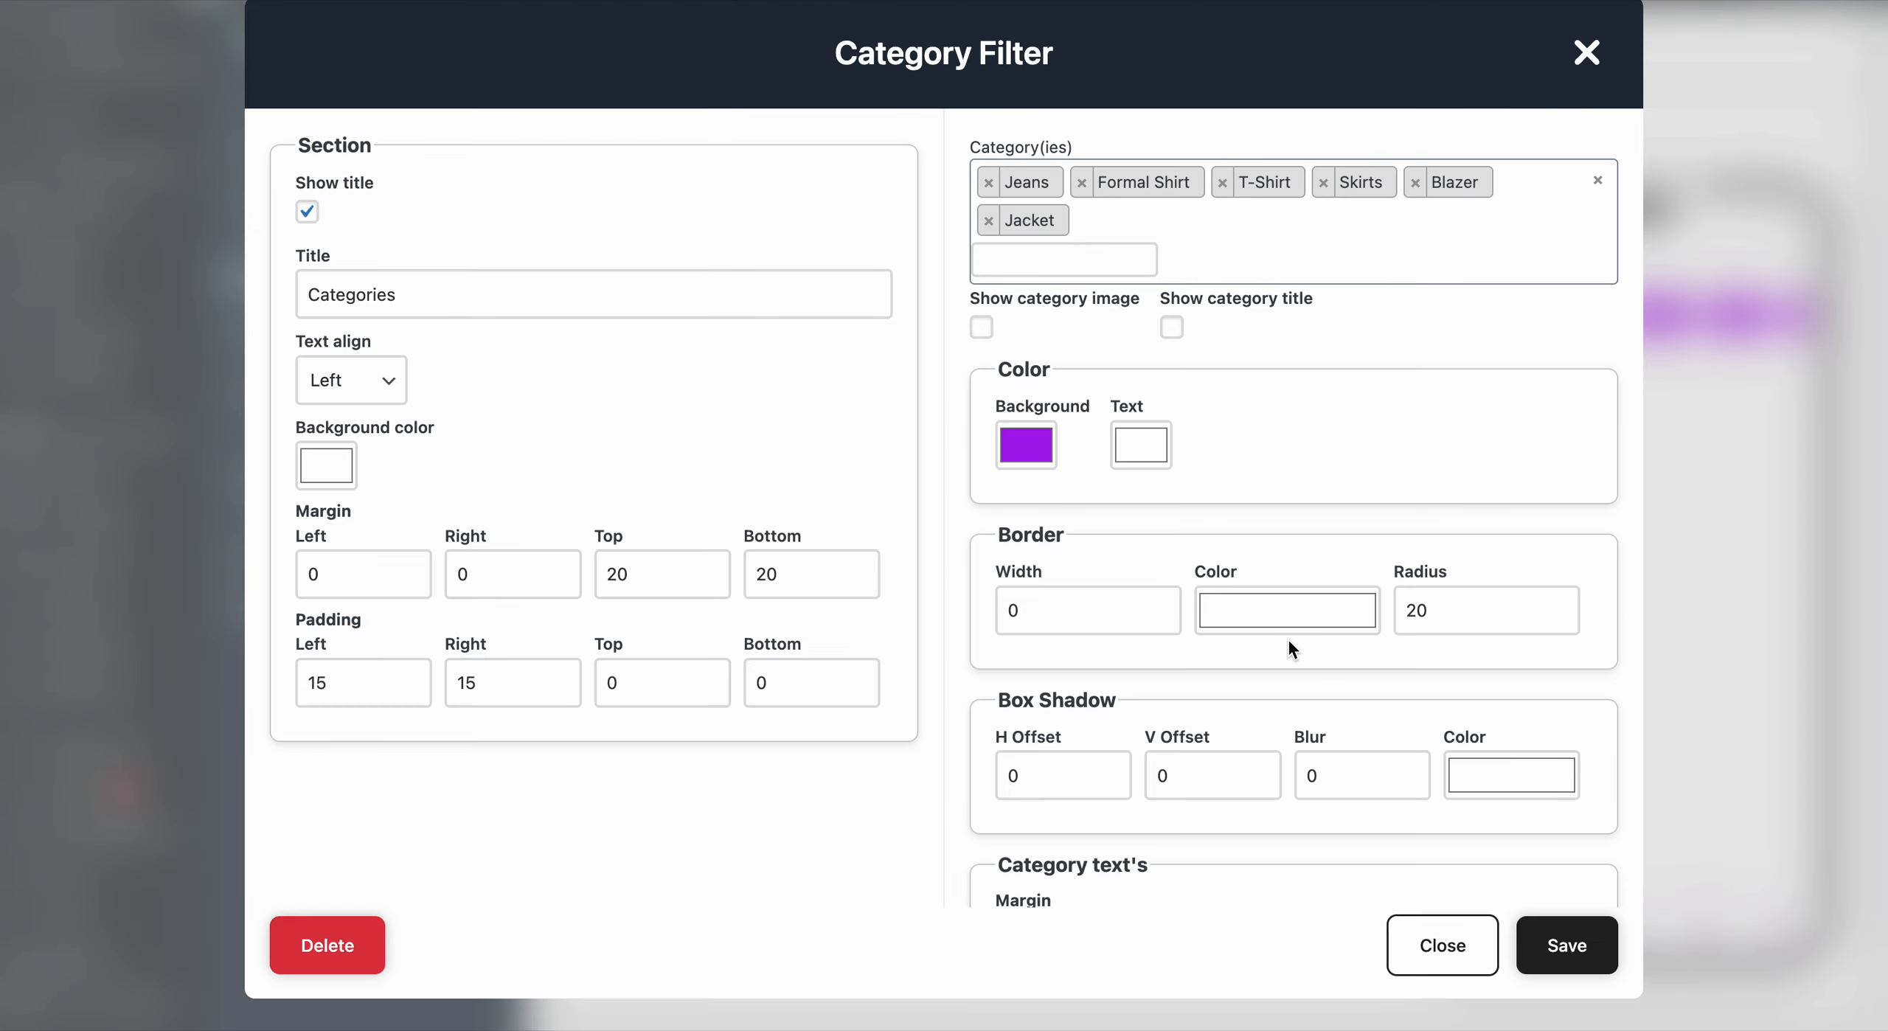
scroll(1289, 644, down, 4)
click(1320, 812)
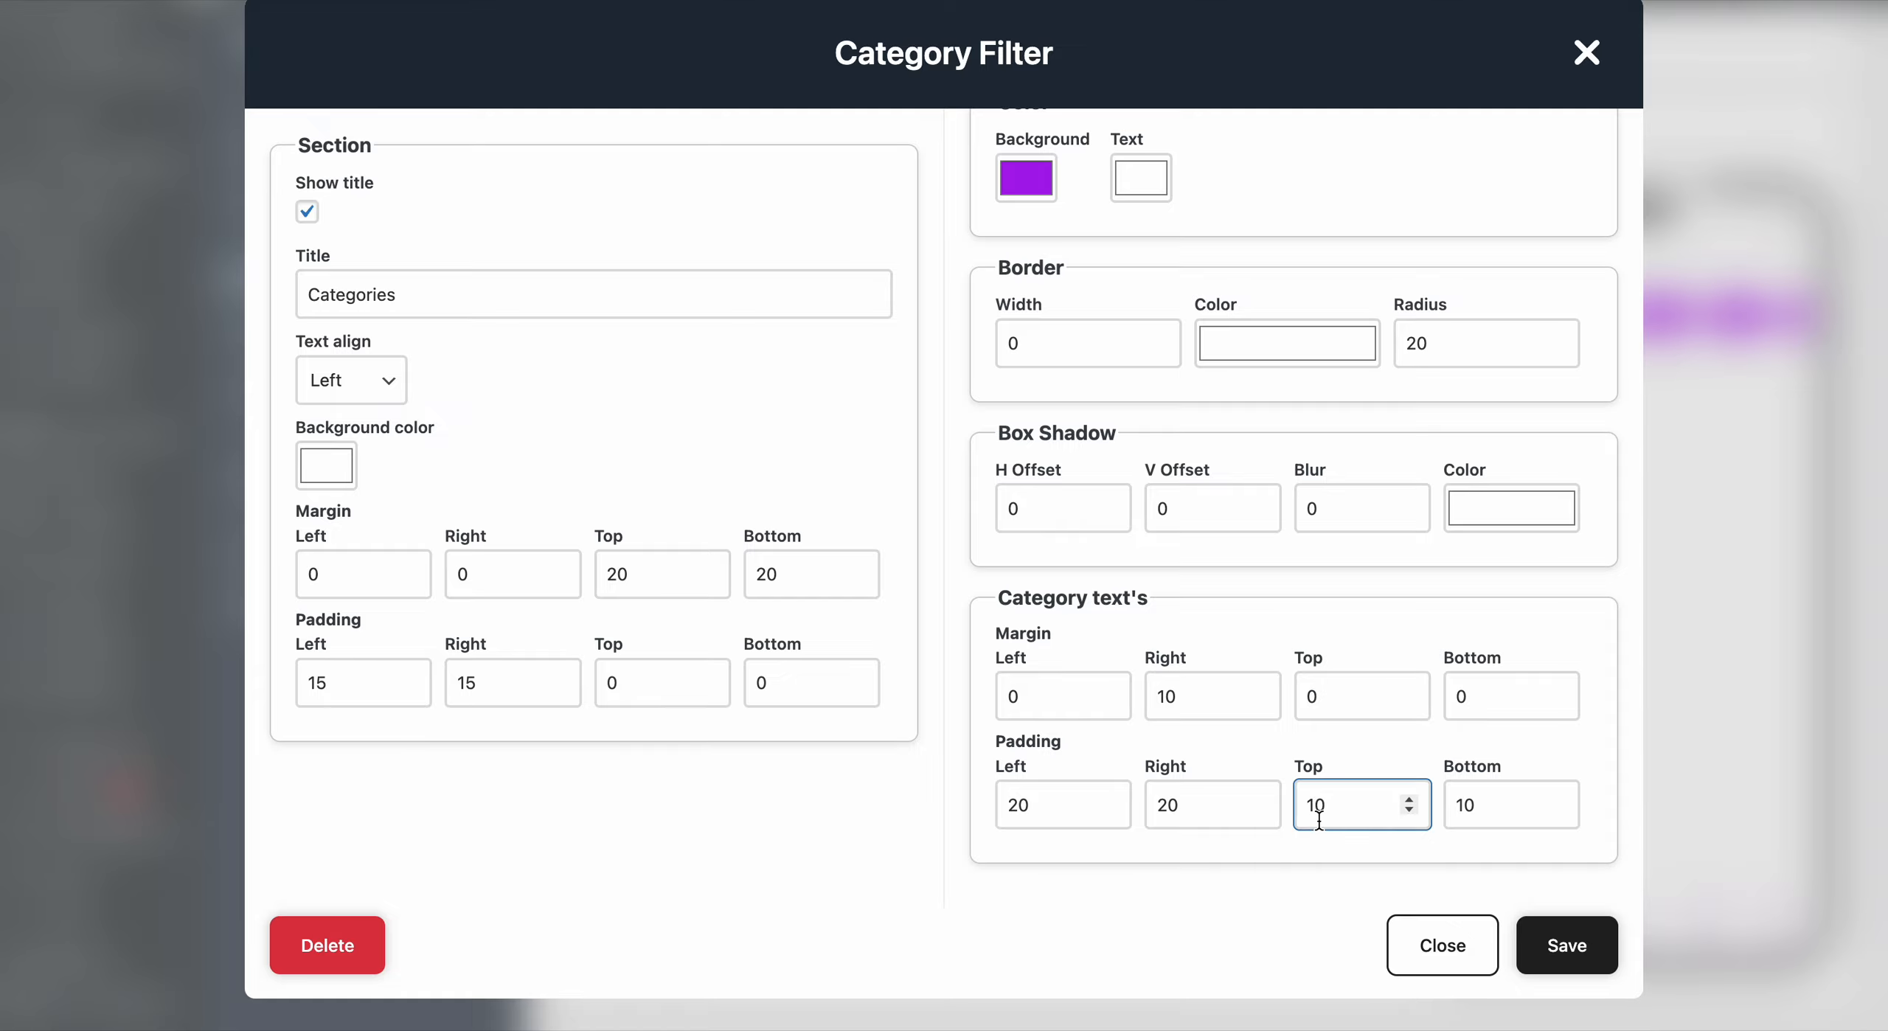
key(super+a)
key(Down)
key(Down)
key(Down)
click(1519, 802)
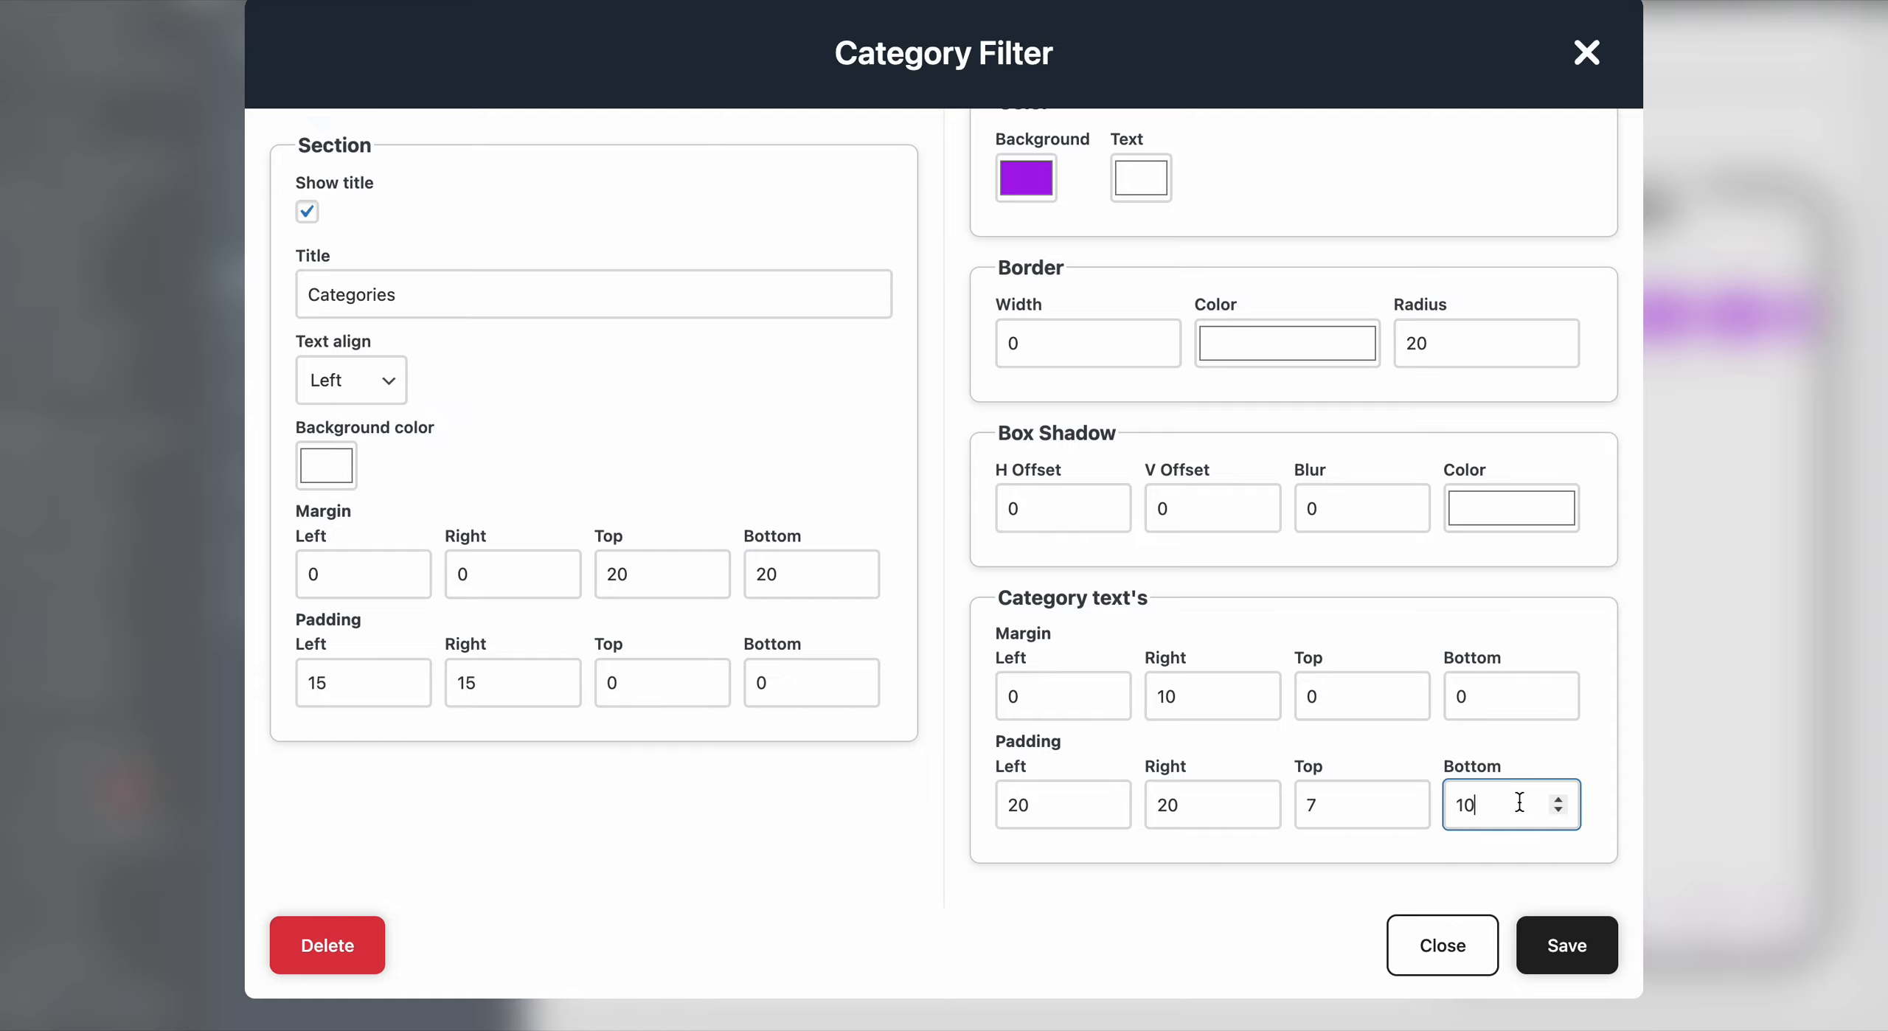
key(BackSpace)
key(BackSpace)
text(7)
Give the category items a box shadow with blur 10 and light gray color (RGB 199, 199, 199), and save the block.
click(1479, 522)
drag(1451, 569, 1430, 593)
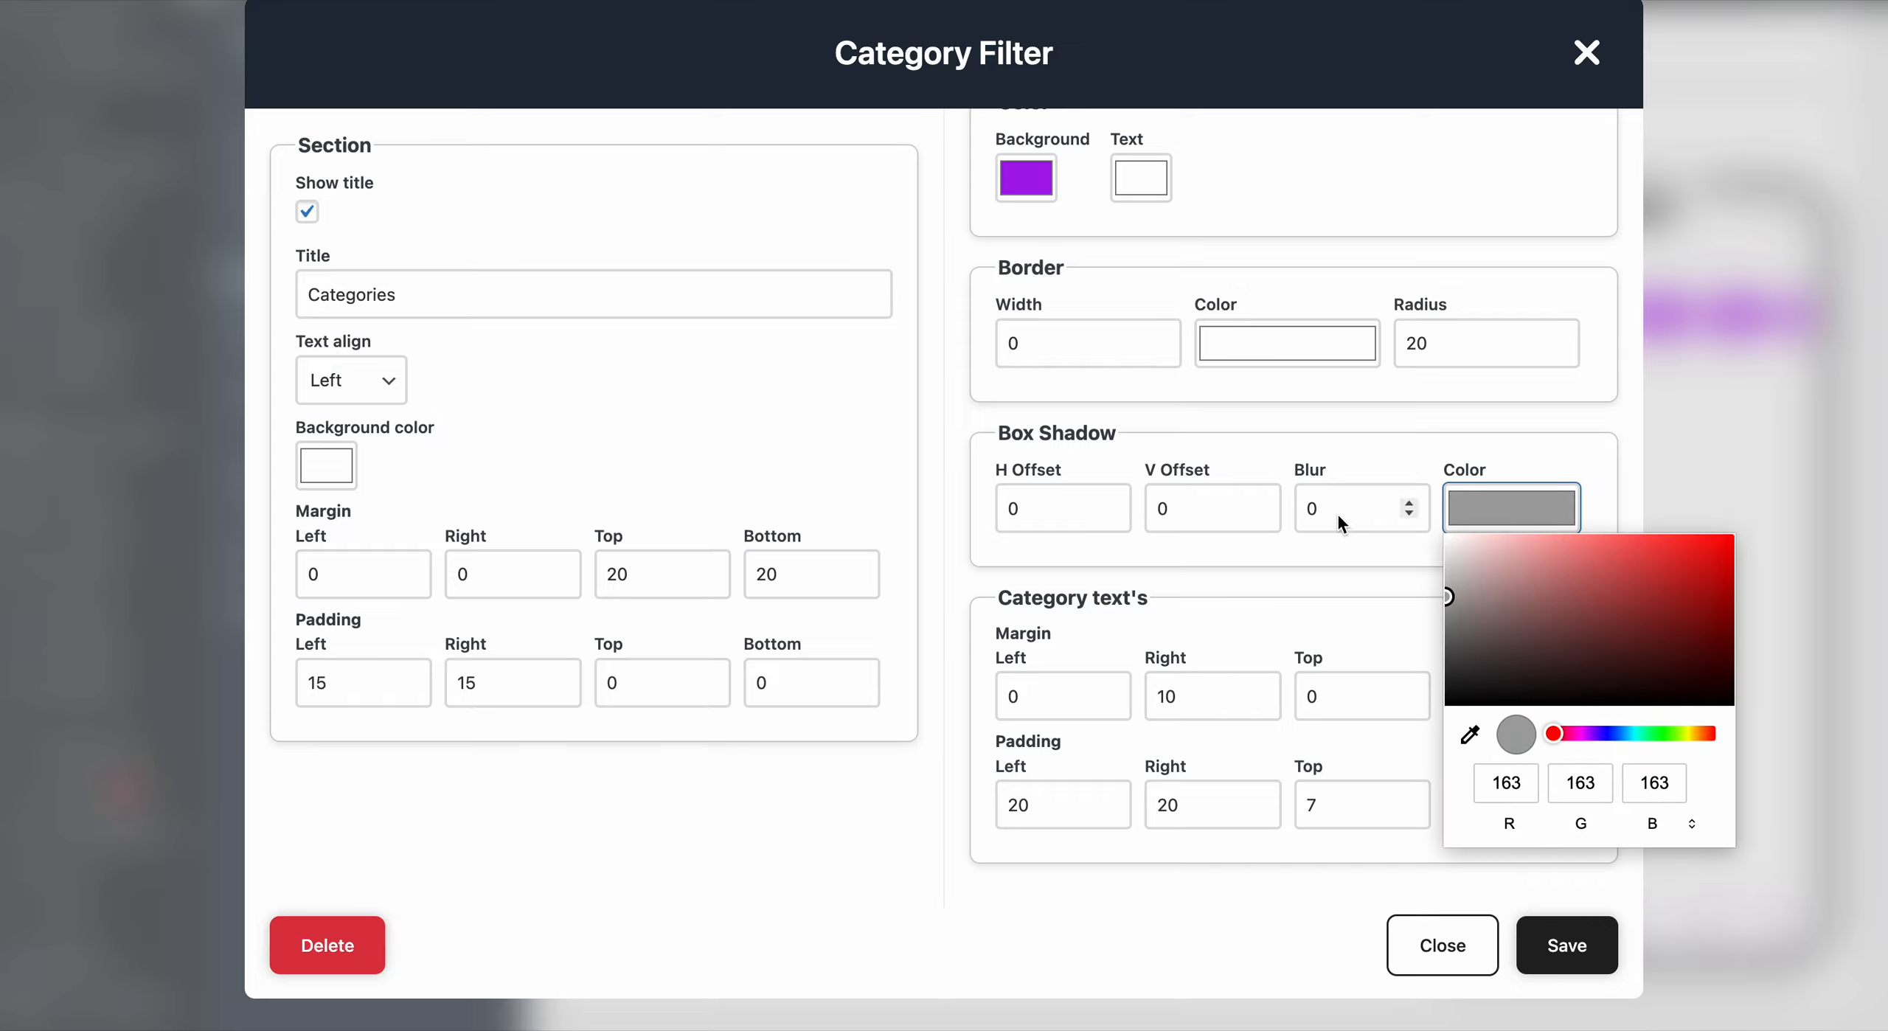
click(1310, 509)
text(1)
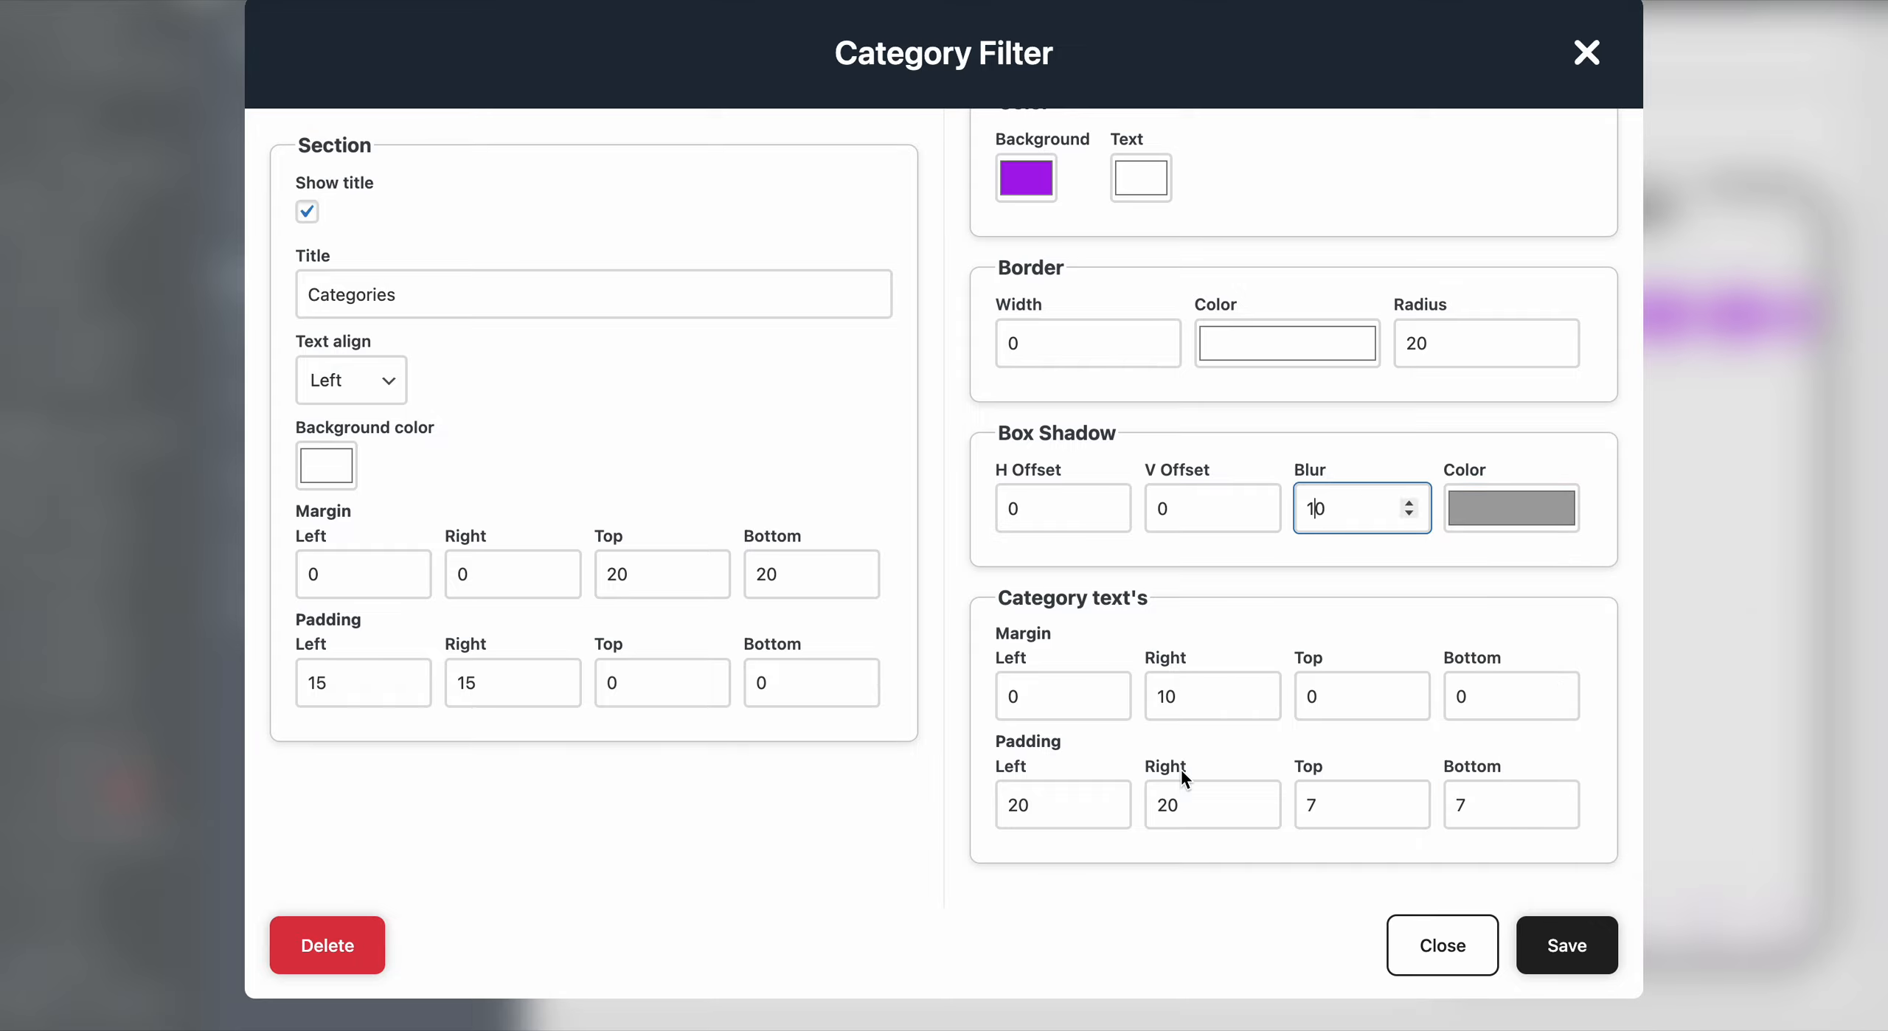
click(1496, 516)
drag(1455, 584, 1438, 572)
click(1391, 568)
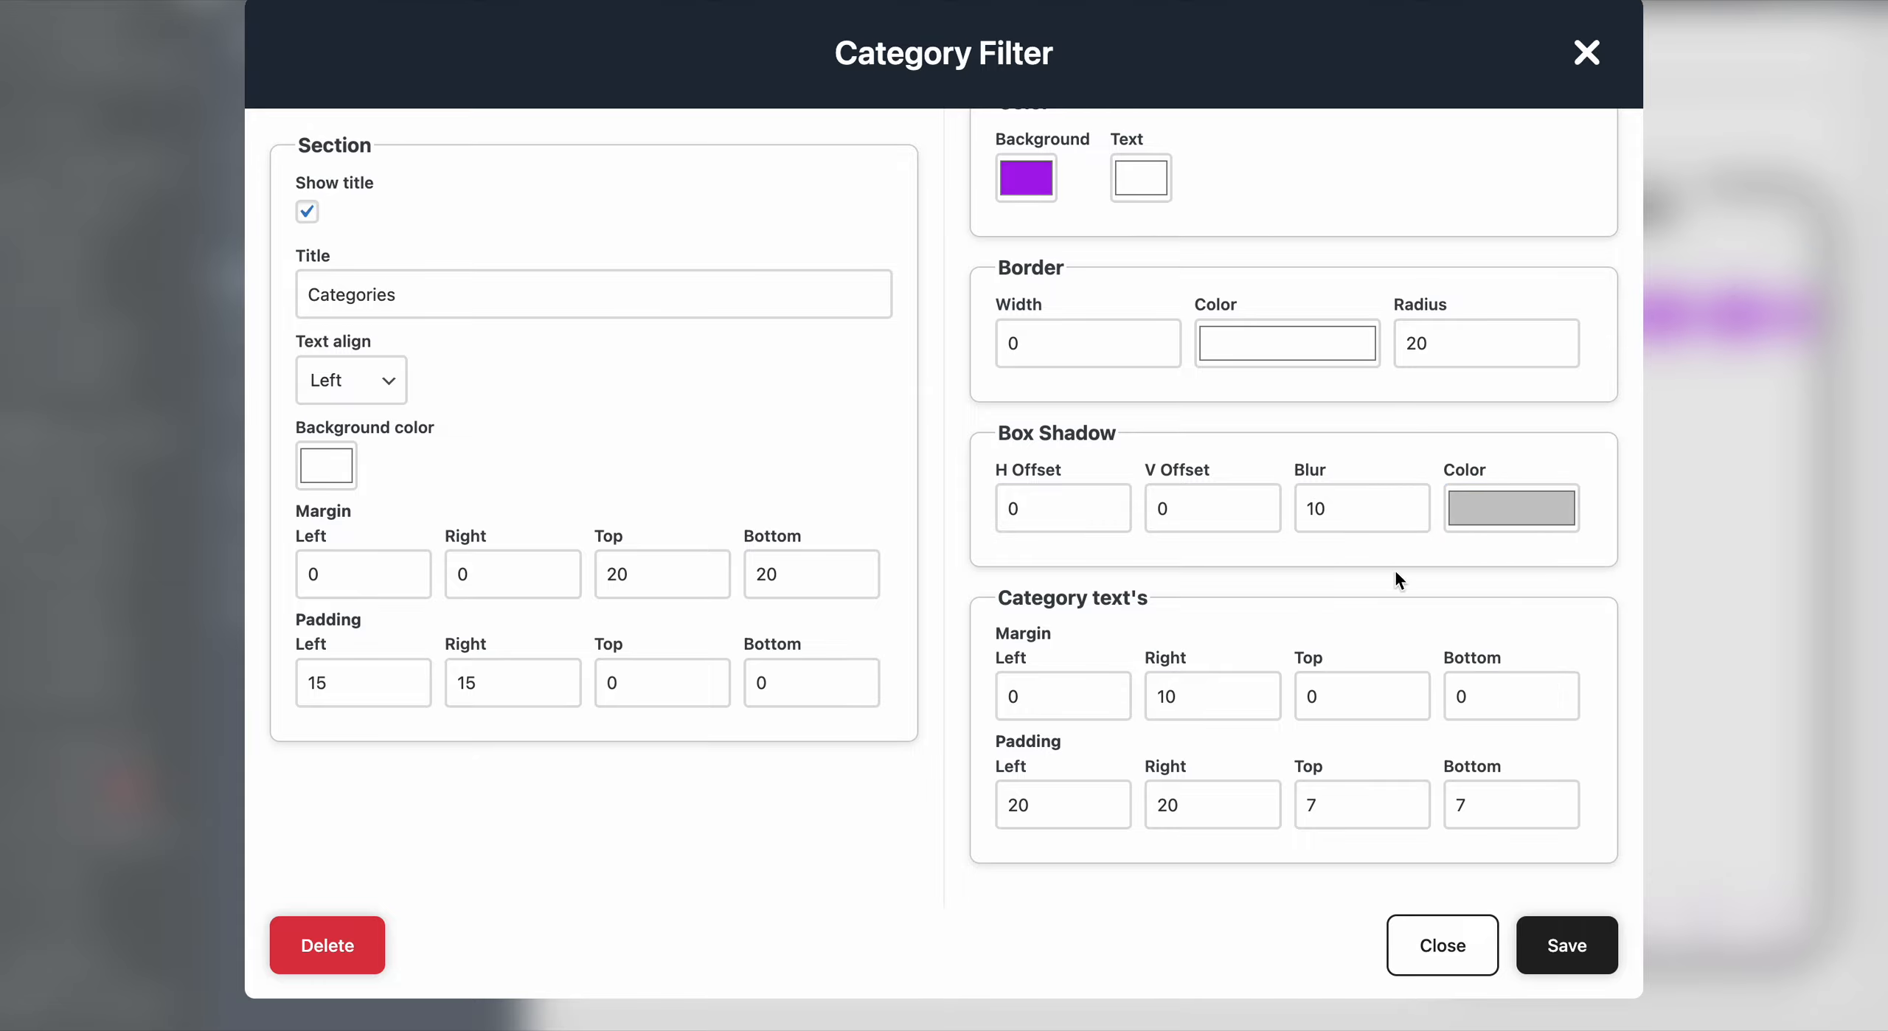
click(1549, 971)
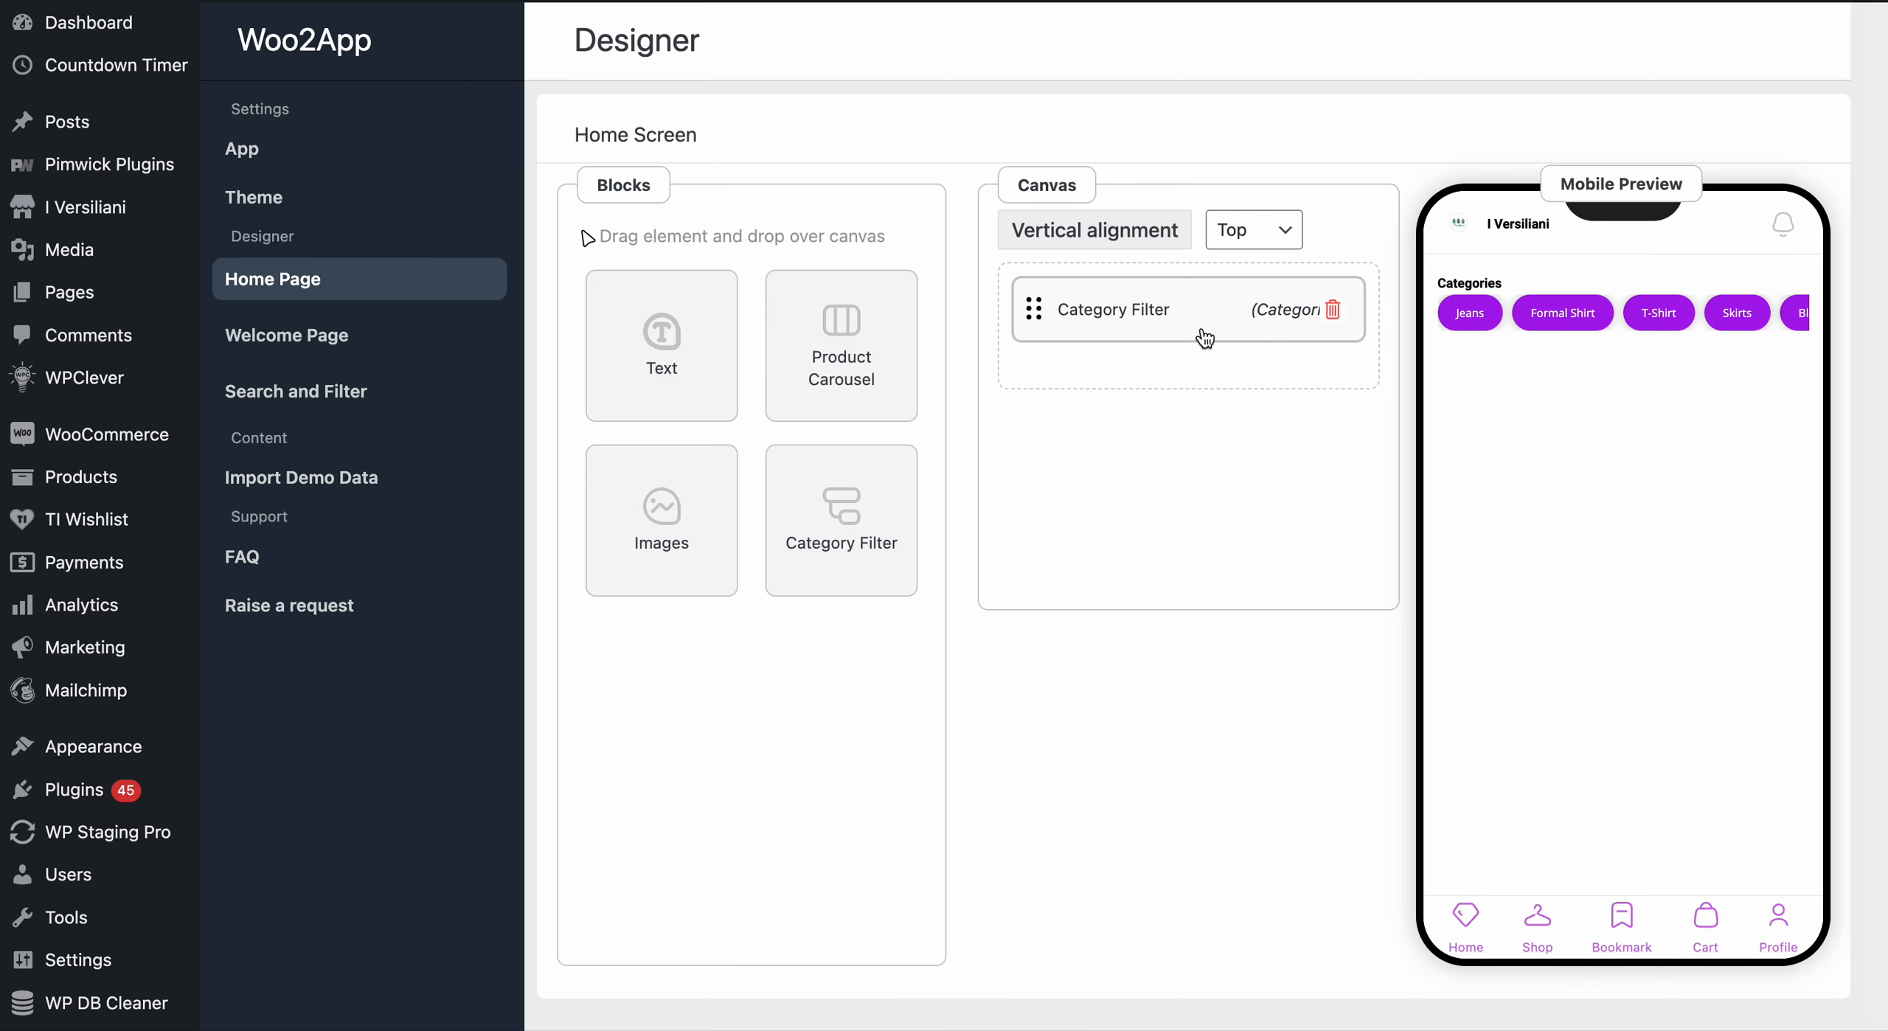
Change the category items' box shadow color to black (RGB 0, 0, 0) and save the block.
click(1169, 317)
click(1451, 765)
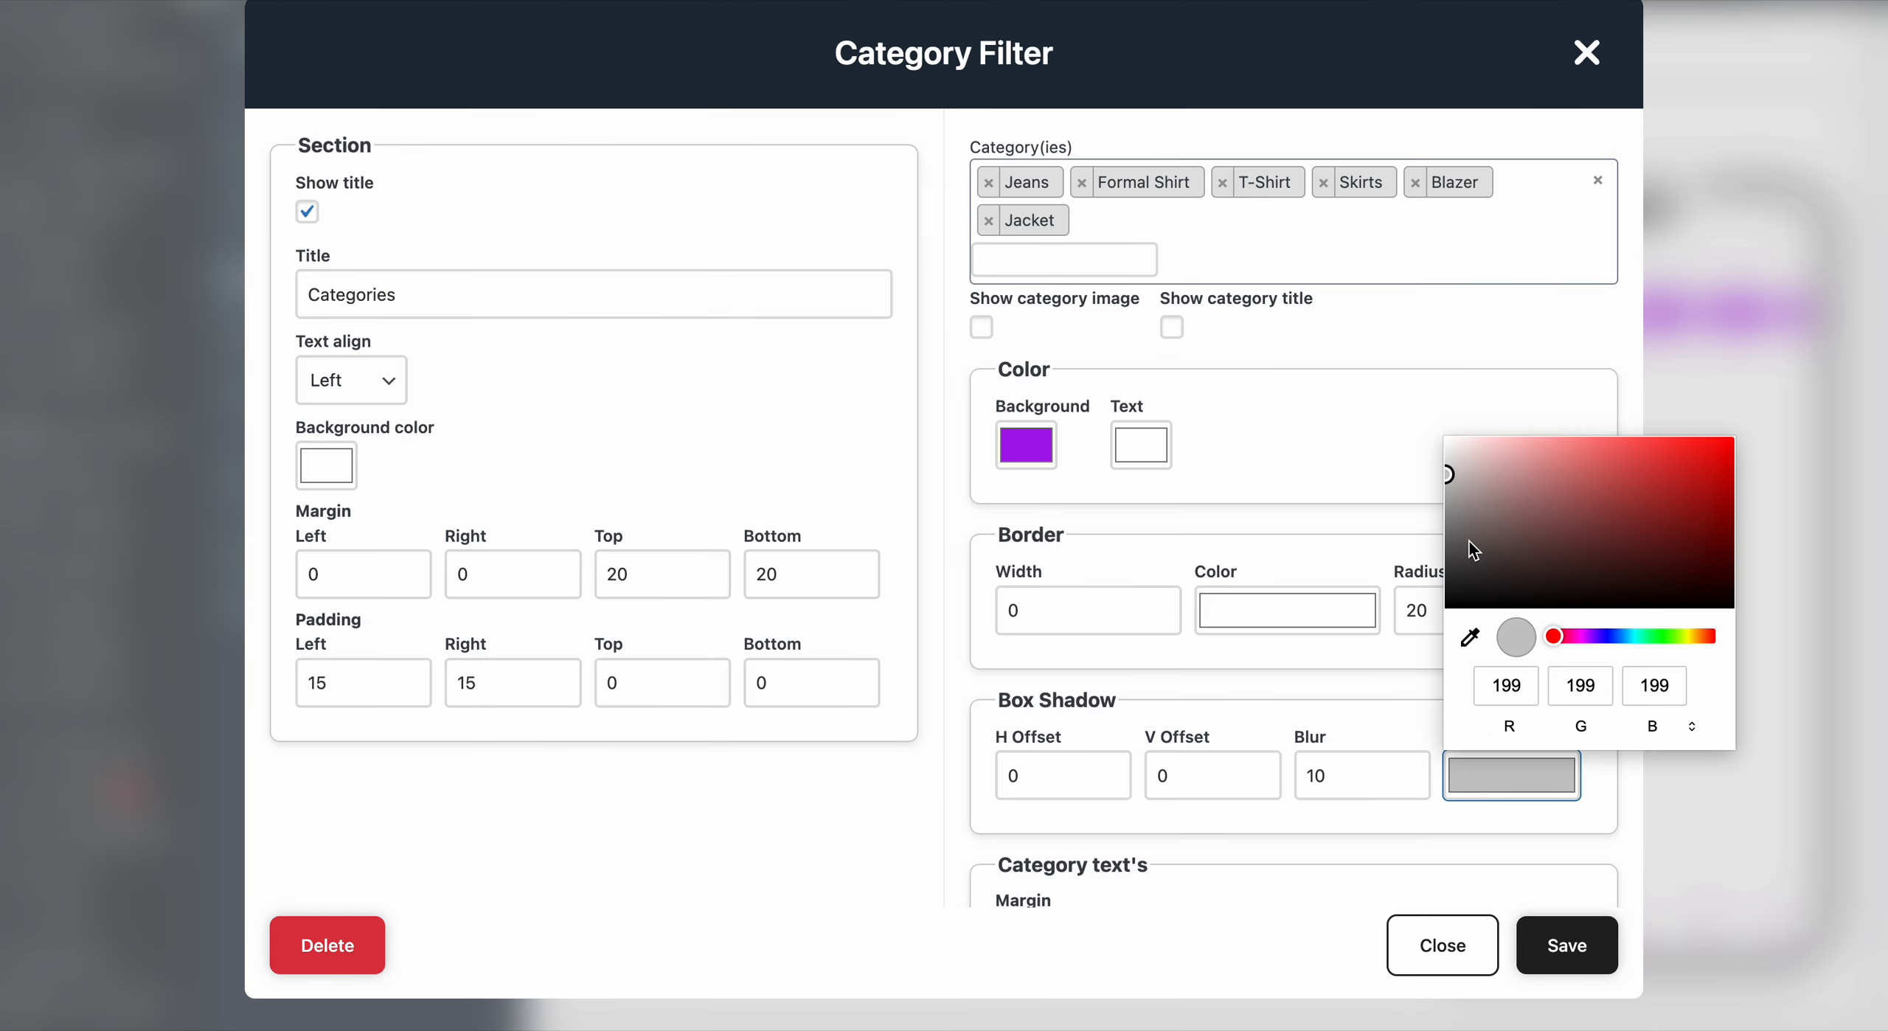
drag(1469, 542, 1403, 626)
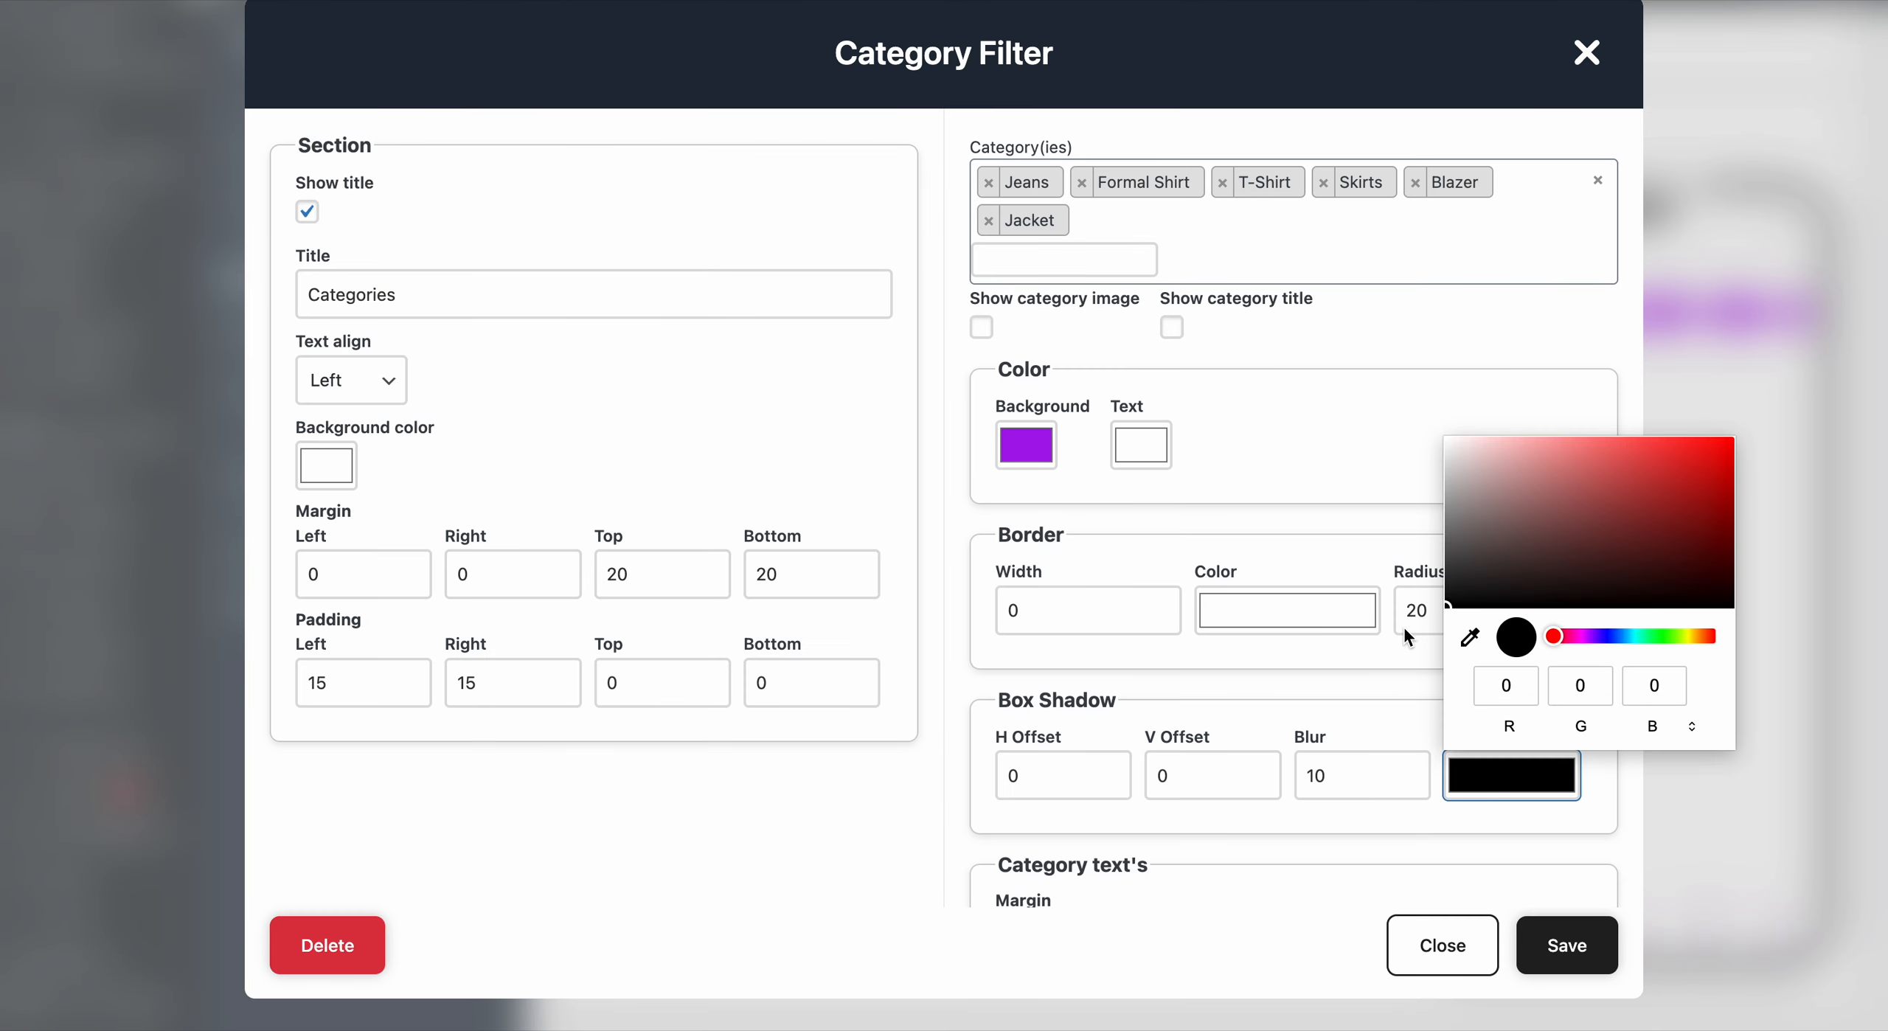
click(1573, 956)
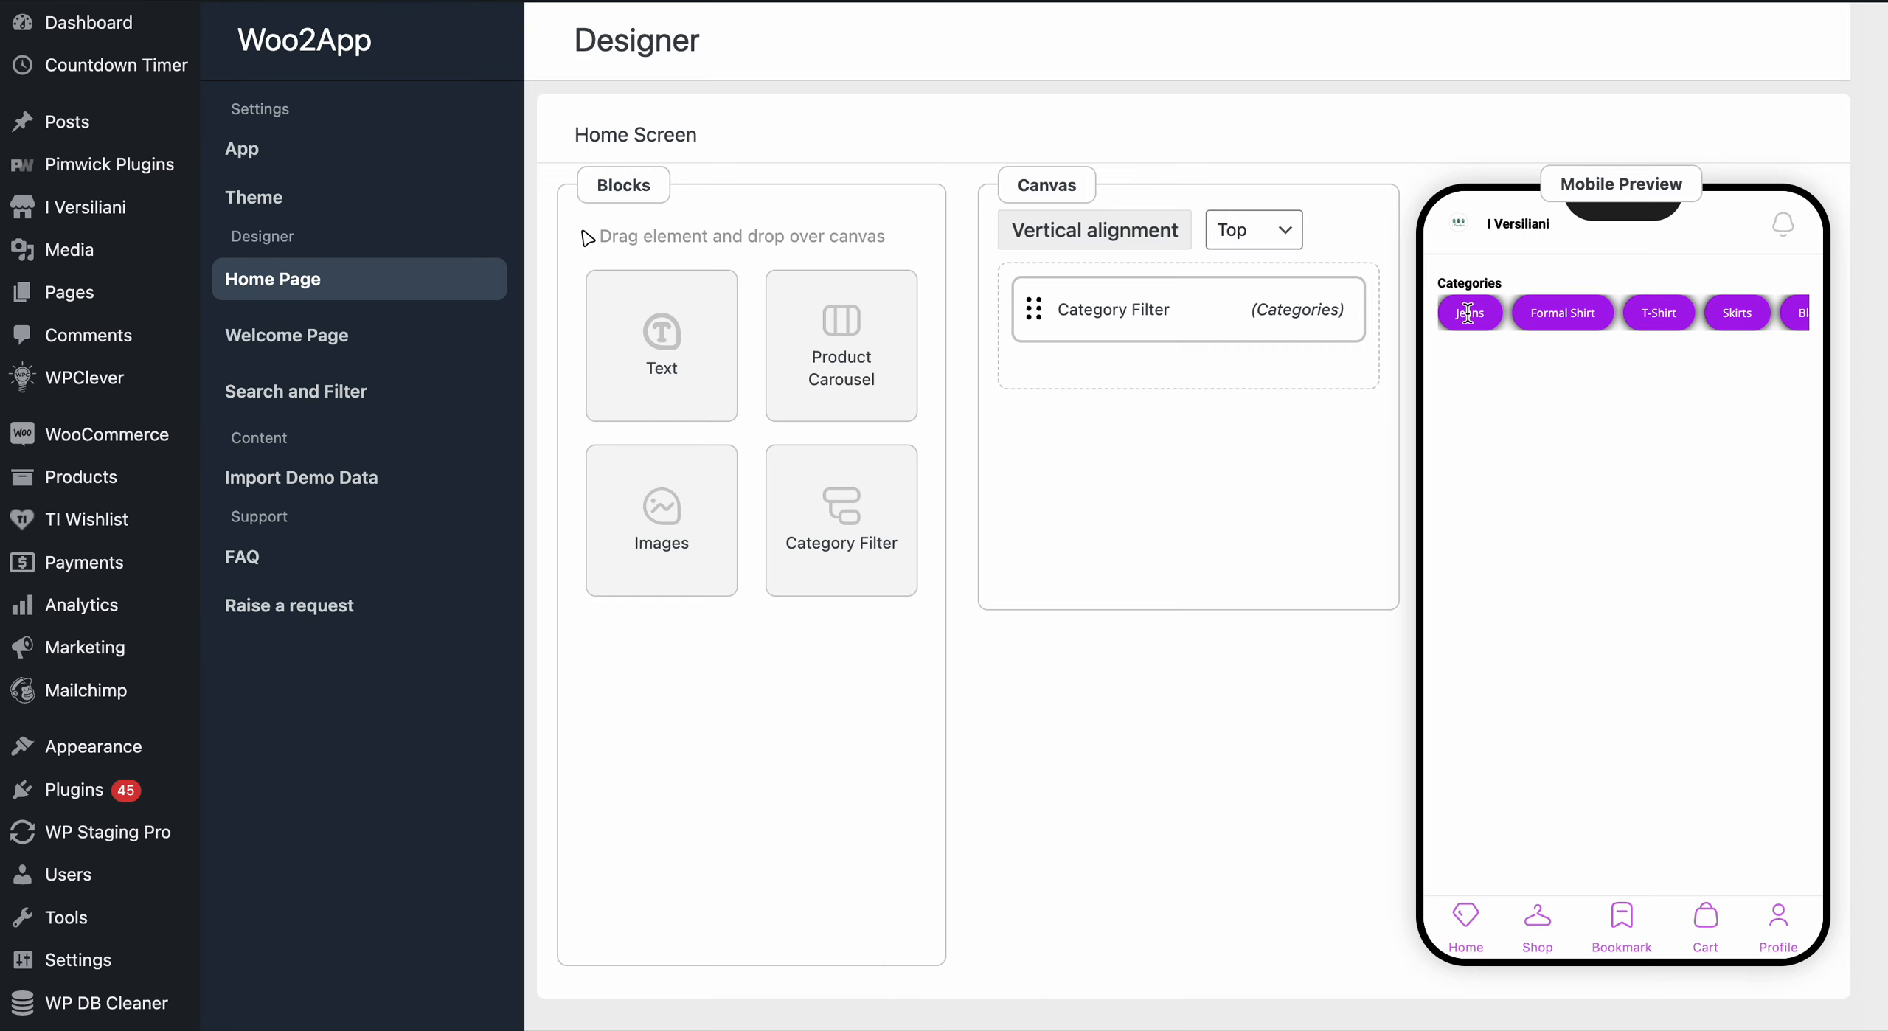
Set the category text's top and bottom margins to 10 and save the Category Filter block.
click(1332, 309)
scroll(1434, 688, down, 4)
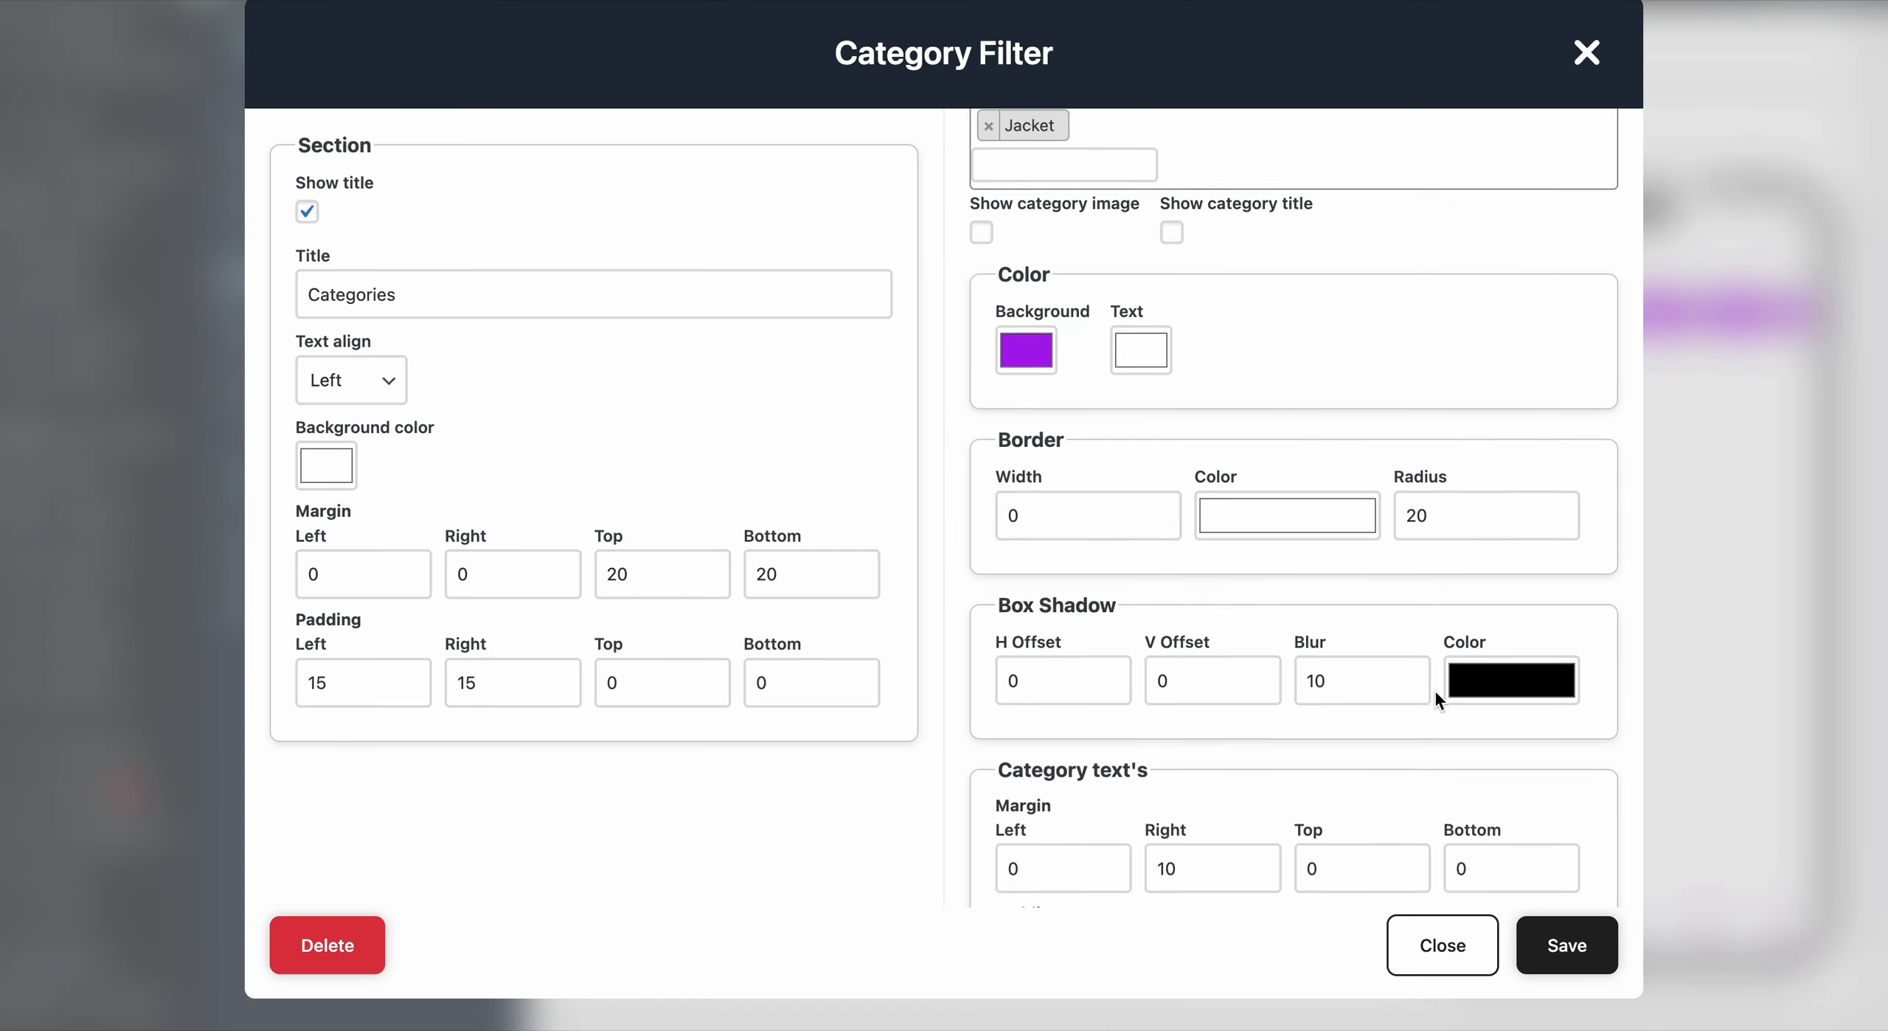
click(1307, 701)
text(1)
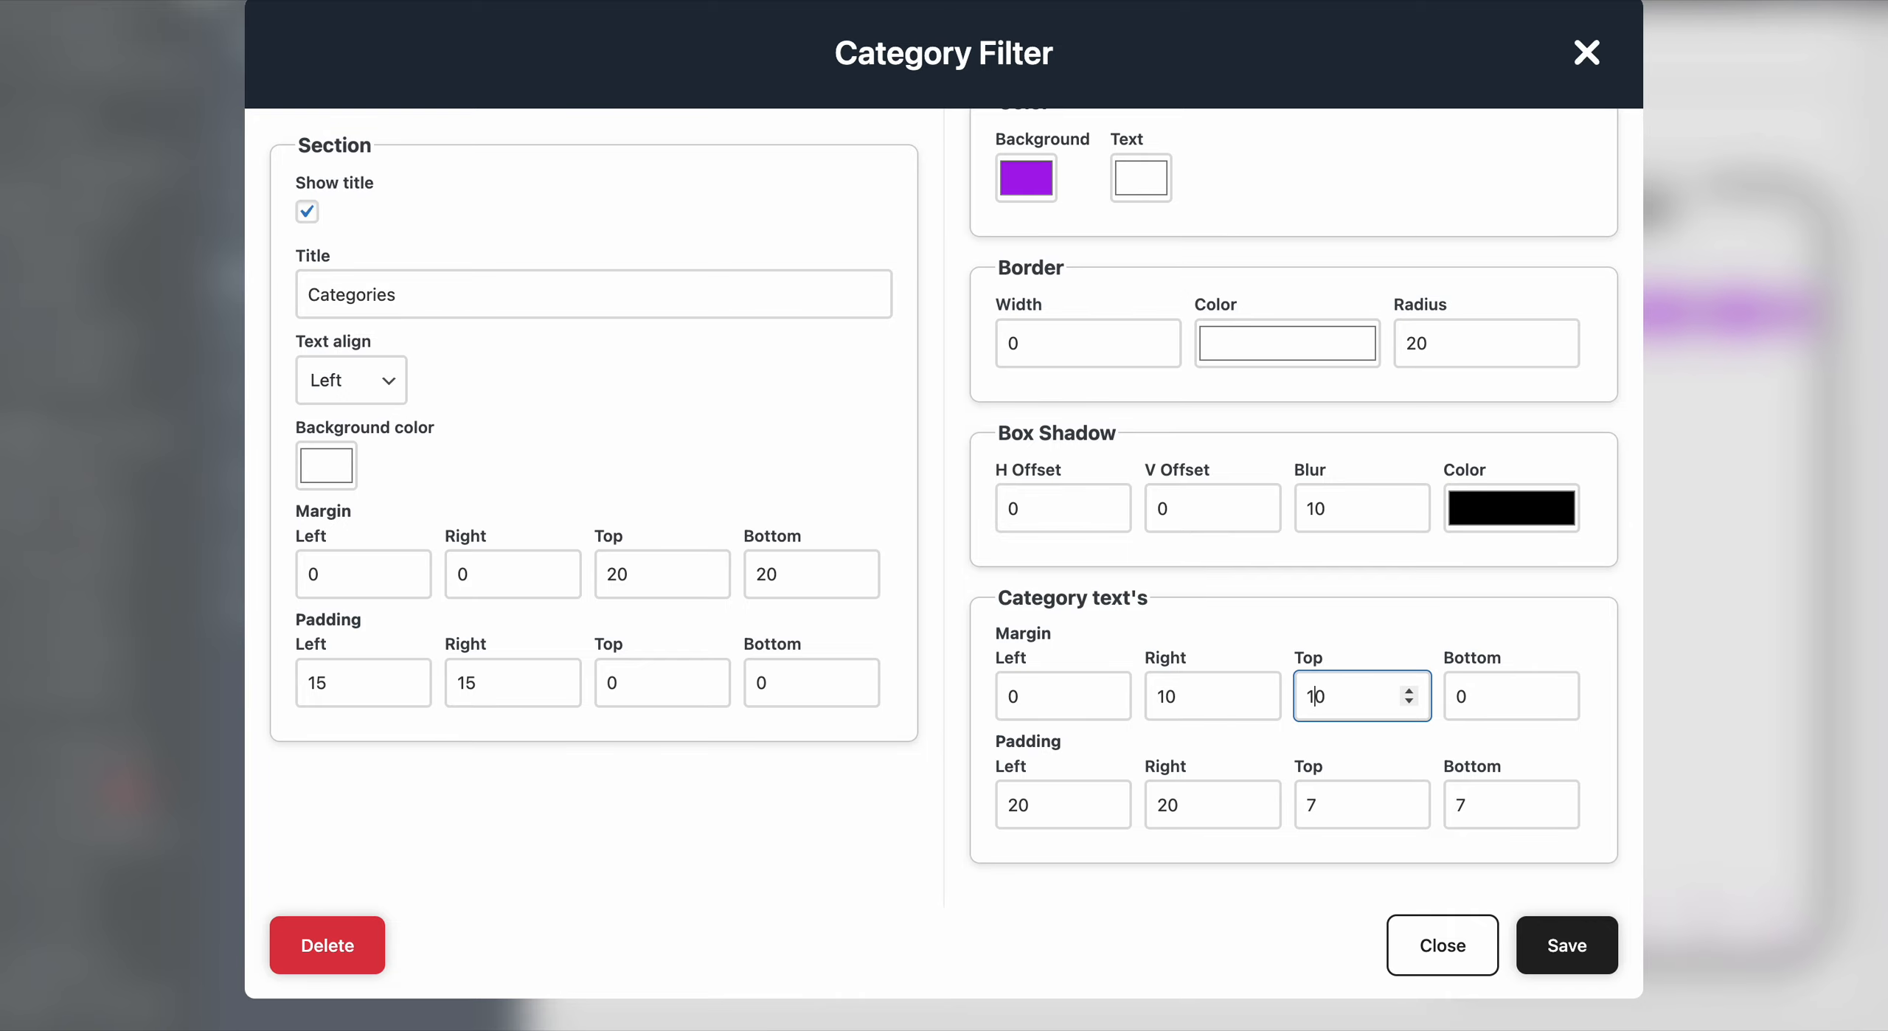
click(1458, 696)
text(1)
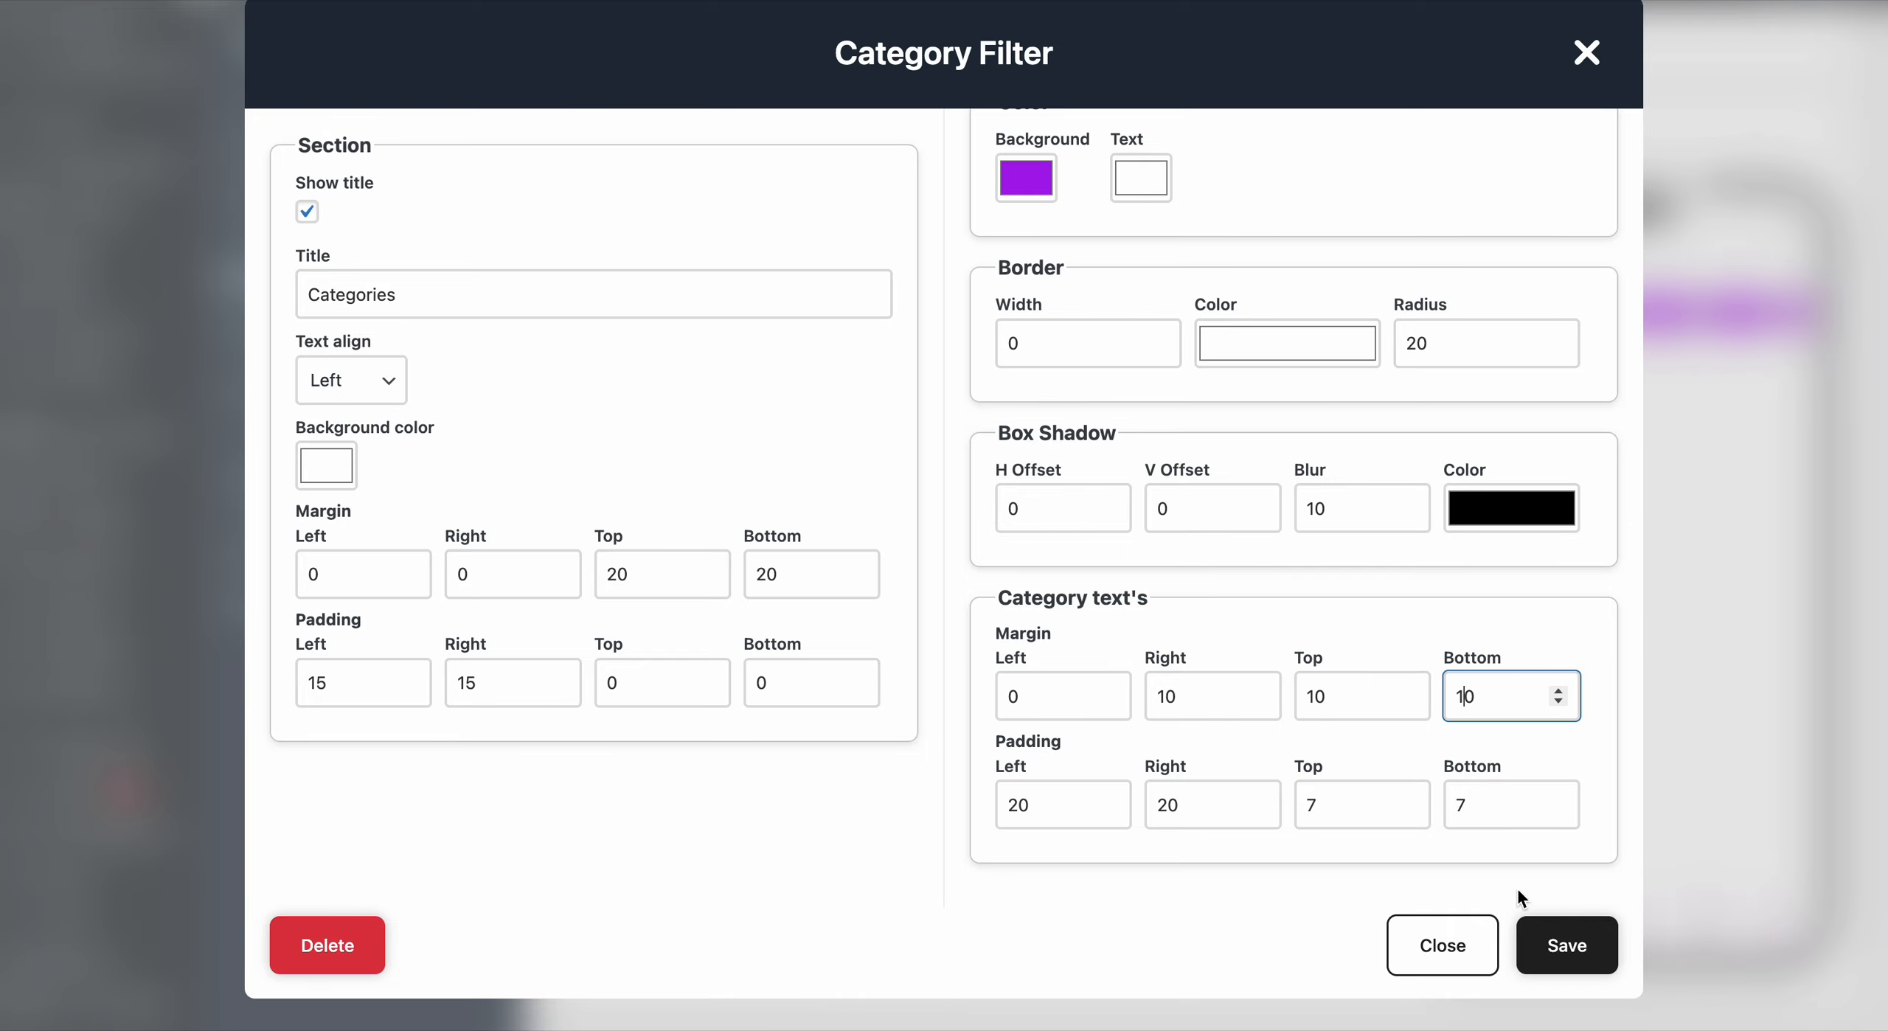
click(1549, 944)
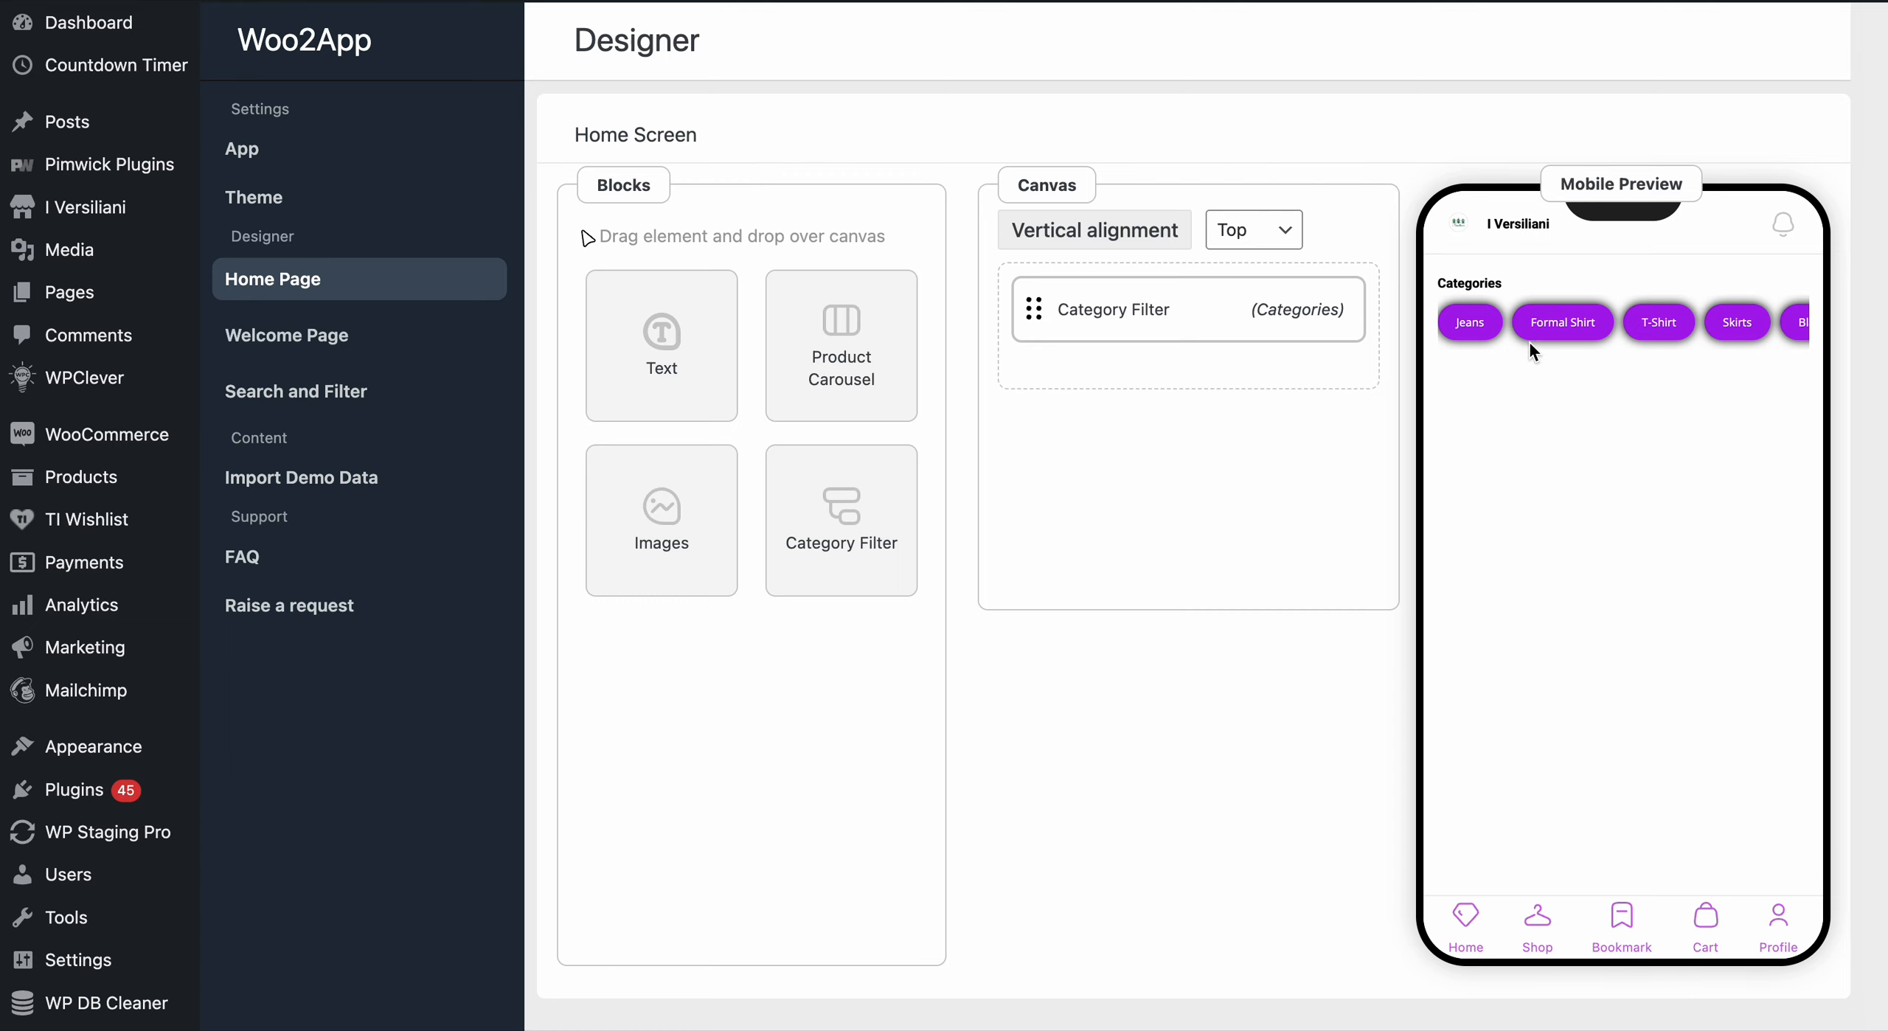
Set the category text's left margin to 10 and change the box shadow color to gray (RGB 176, 176, 176).
click(1225, 325)
click(1587, 53)
click(1211, 327)
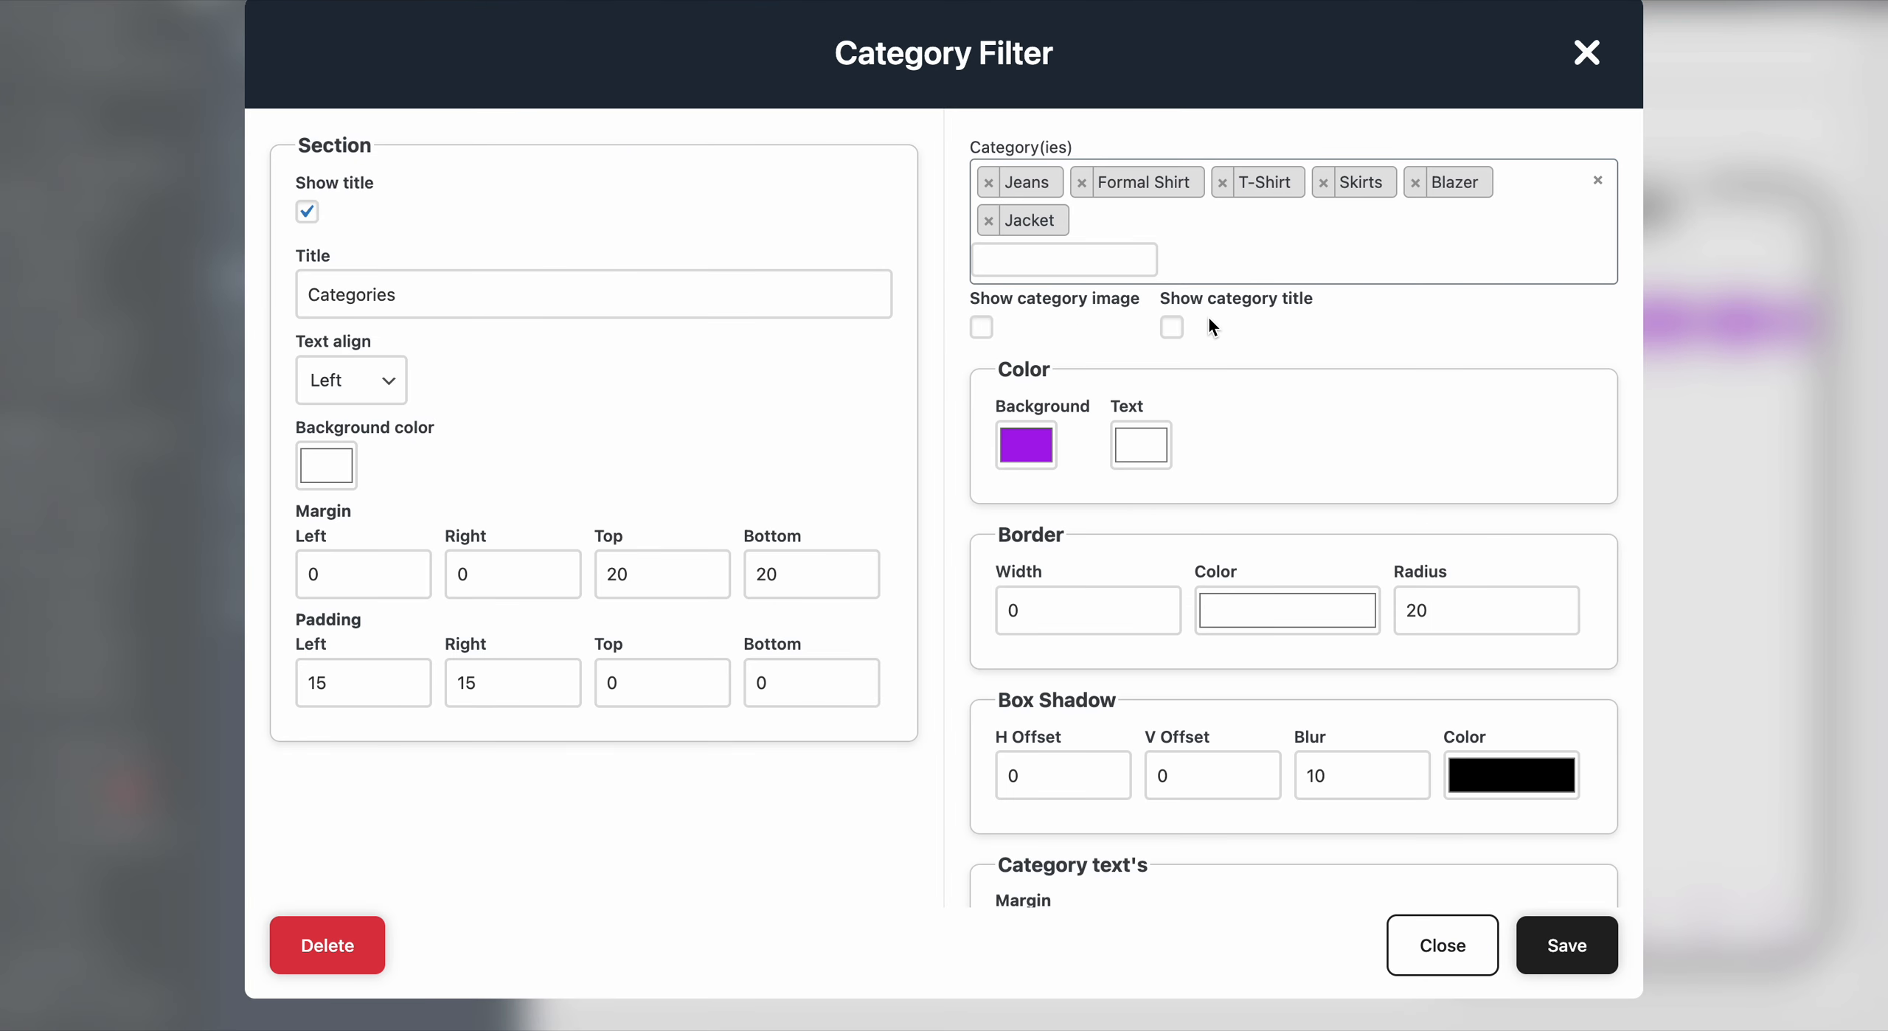
scroll(1370, 831, down, 1)
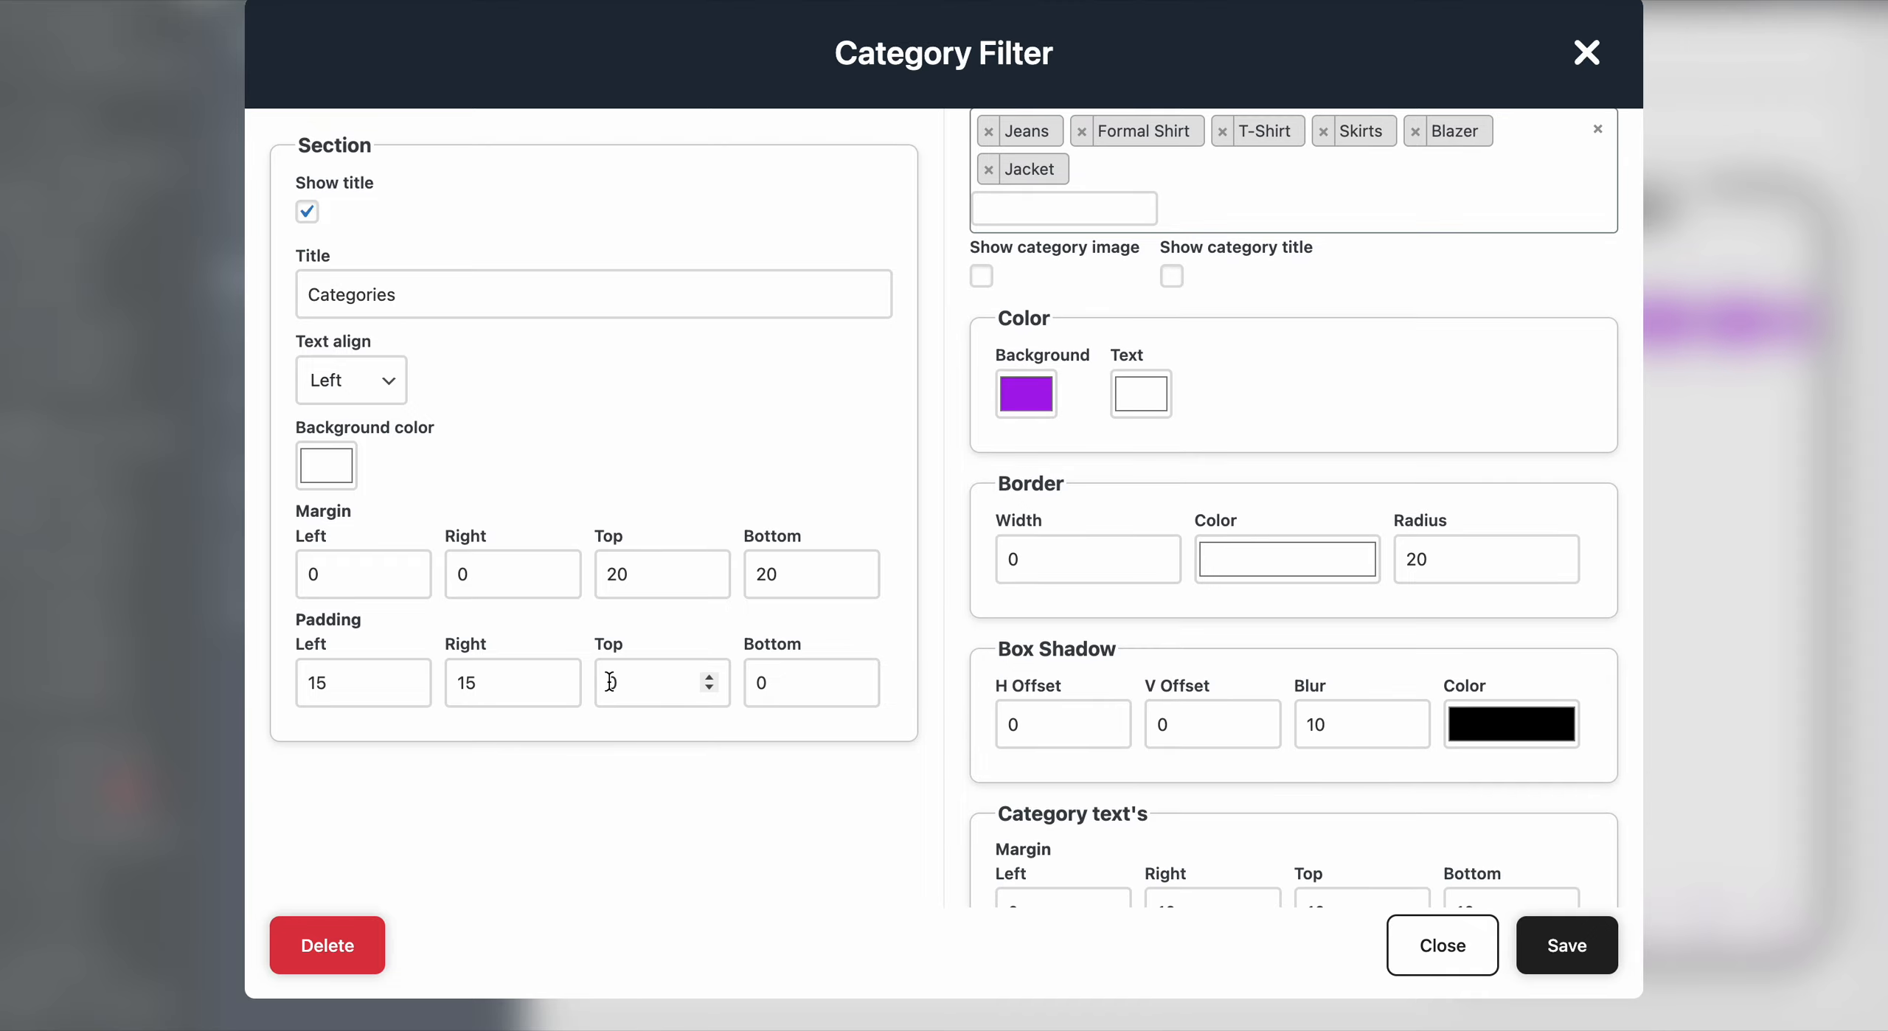
scroll(1142, 726, down, 4)
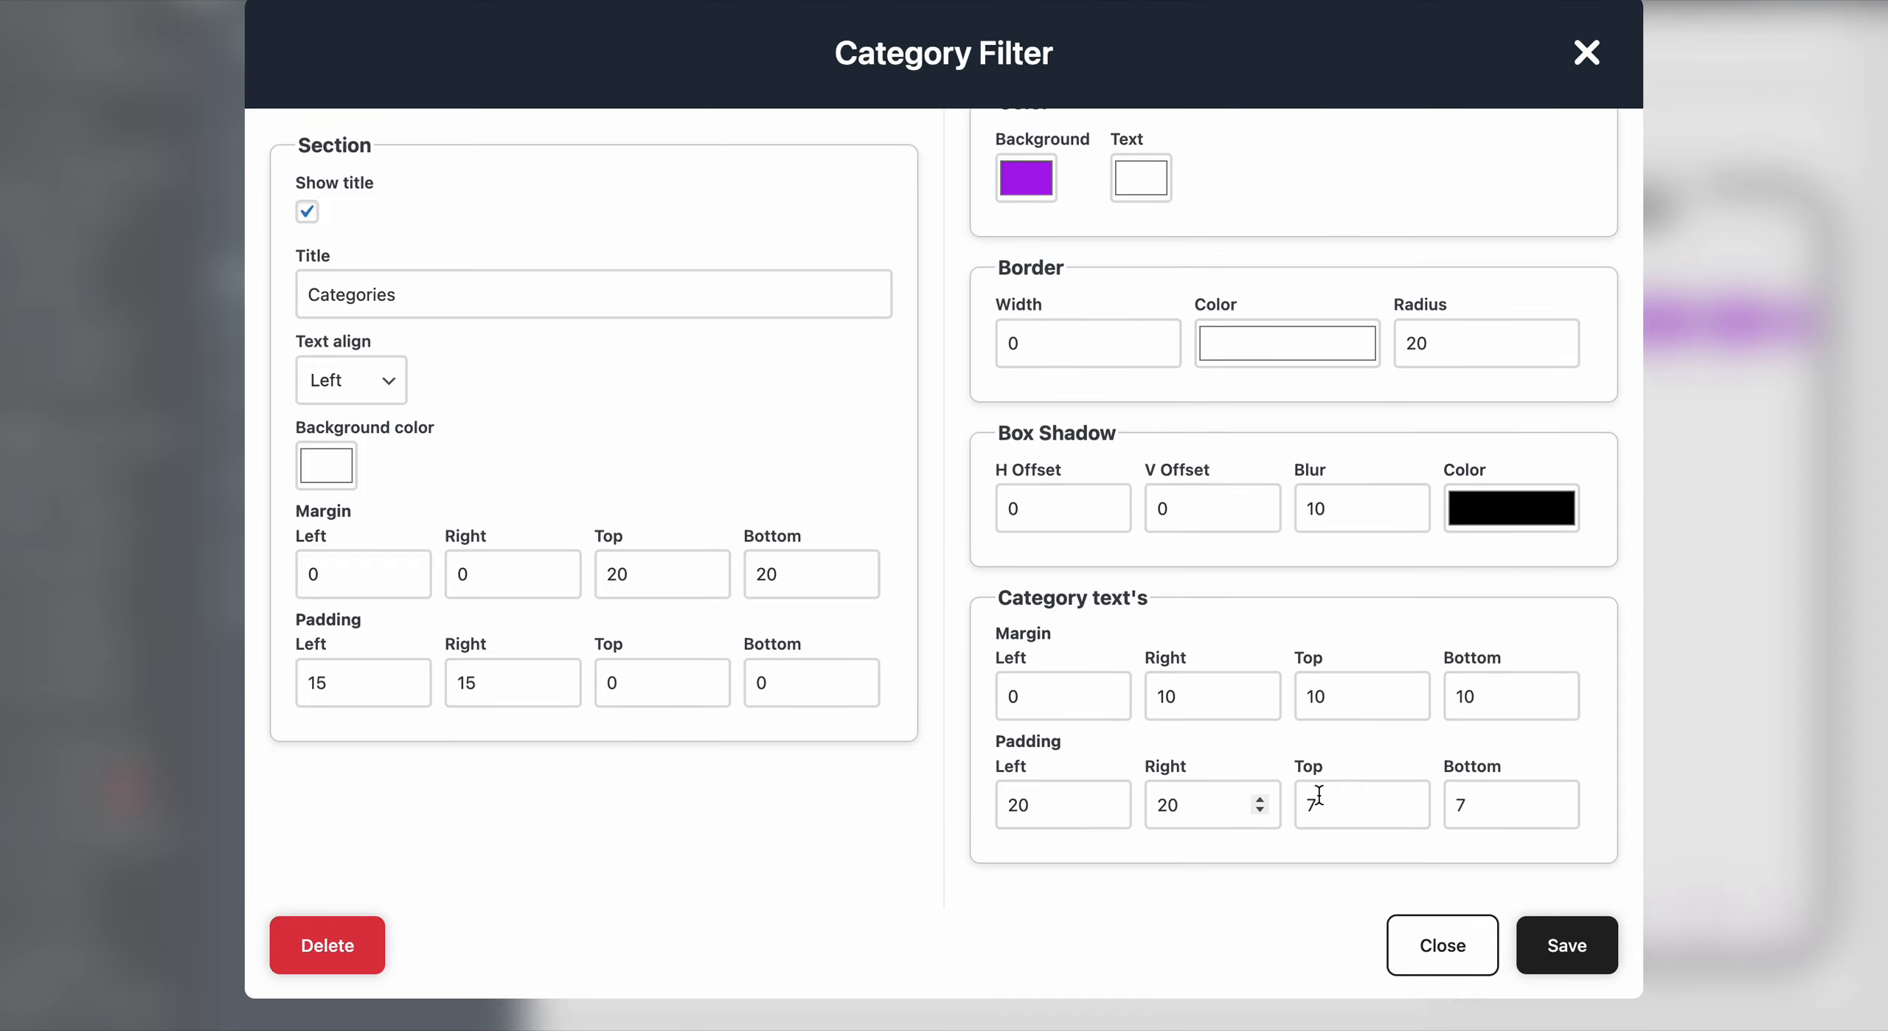
click(1332, 809)
click(1158, 698)
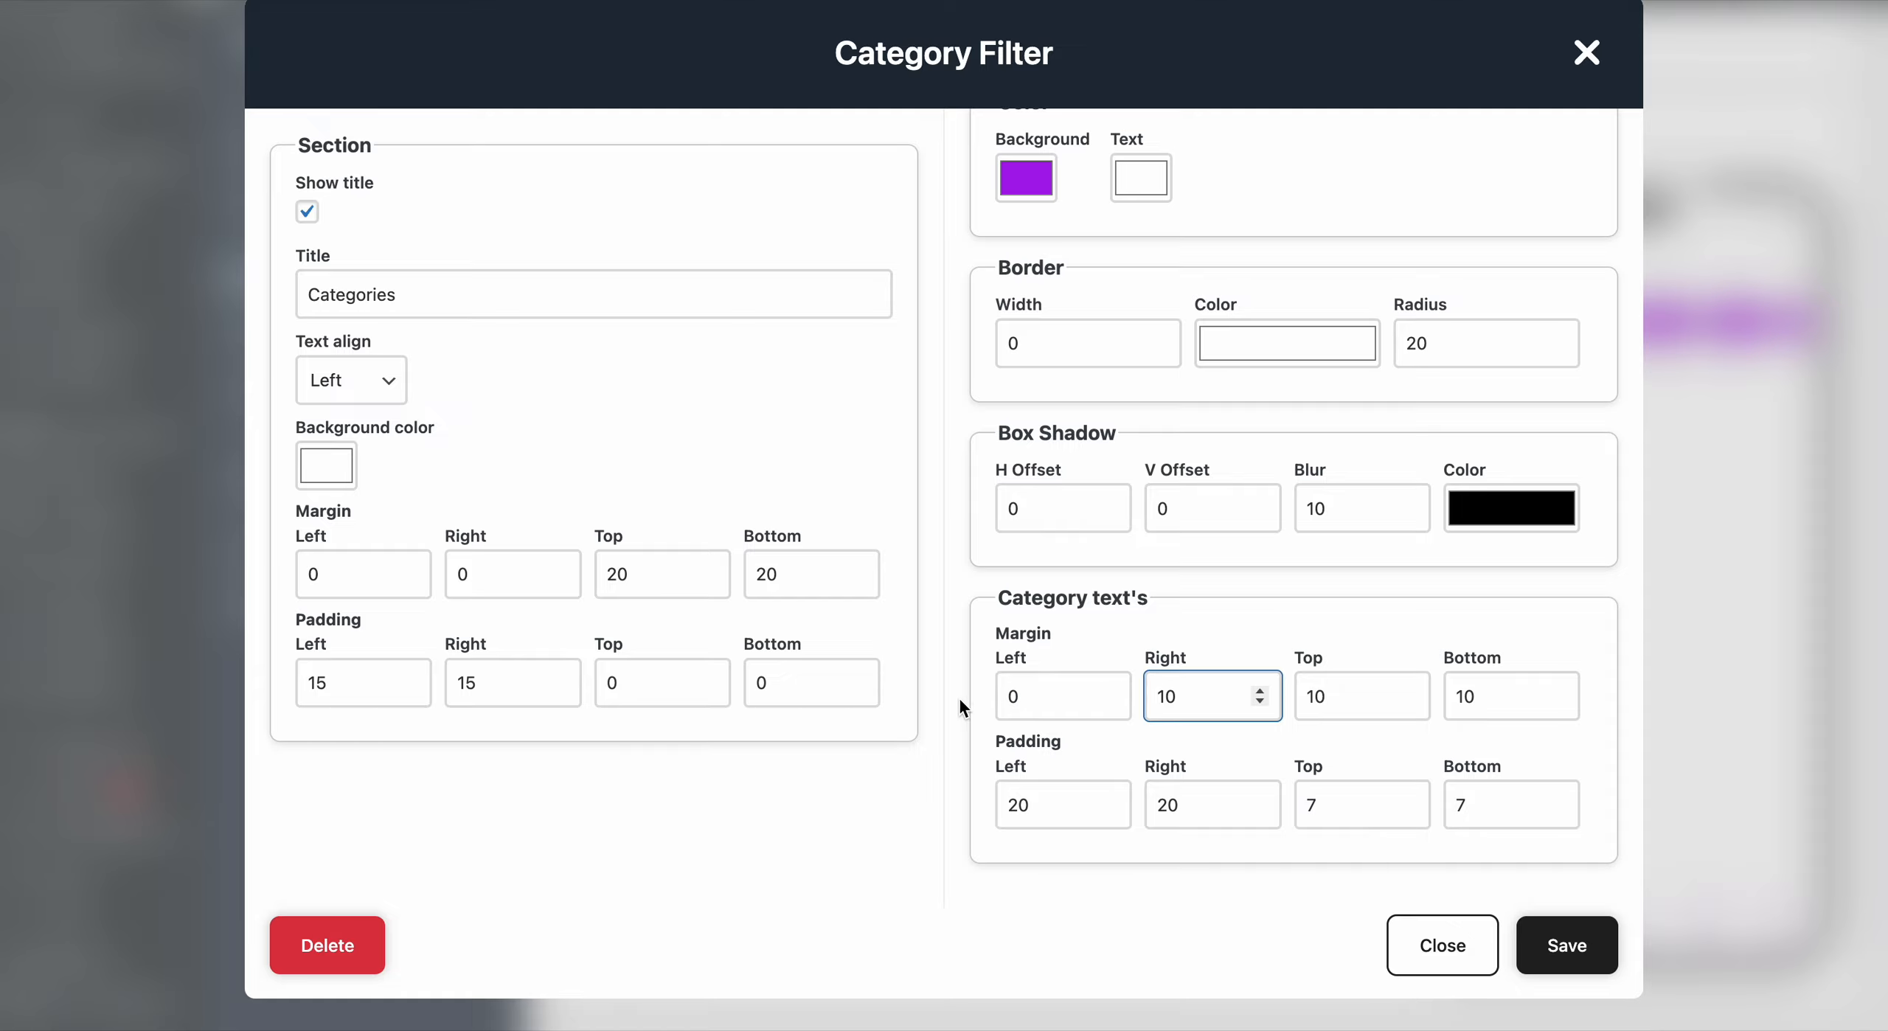
double_click(1012, 698)
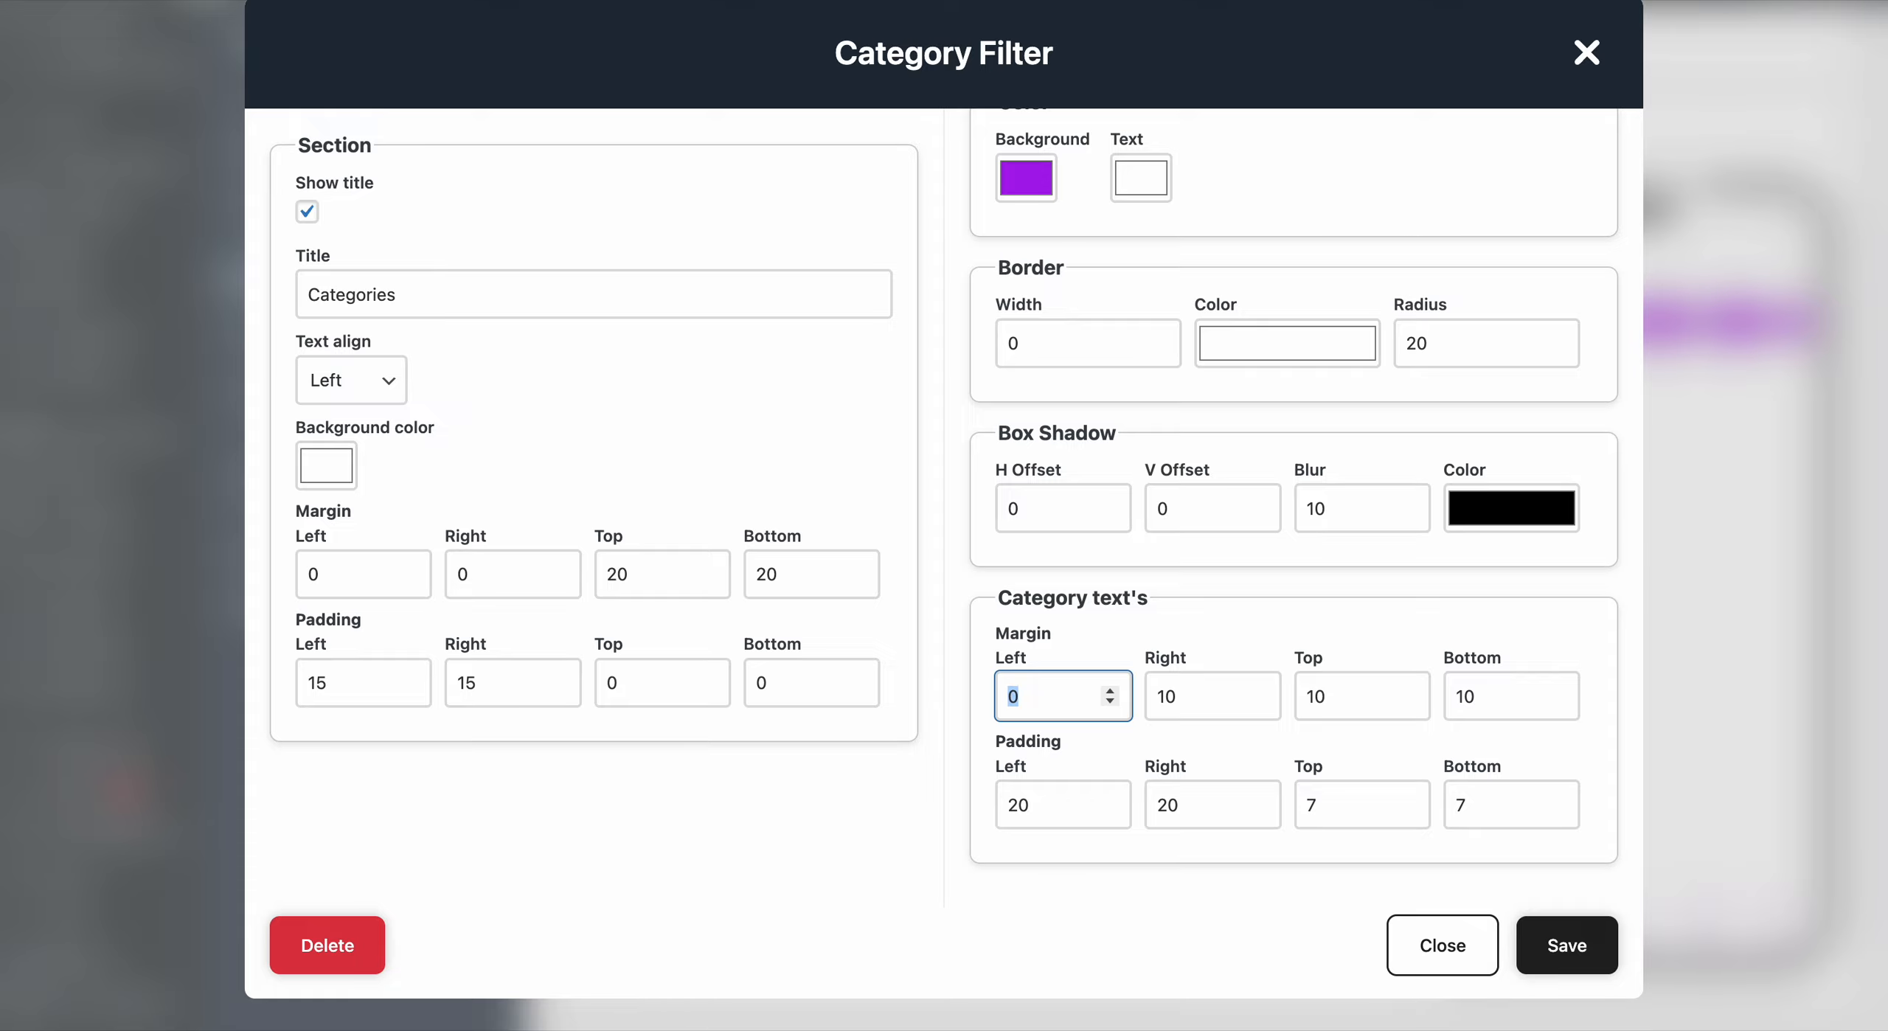
text(10)
click(1458, 513)
drag(1447, 633, 1422, 585)
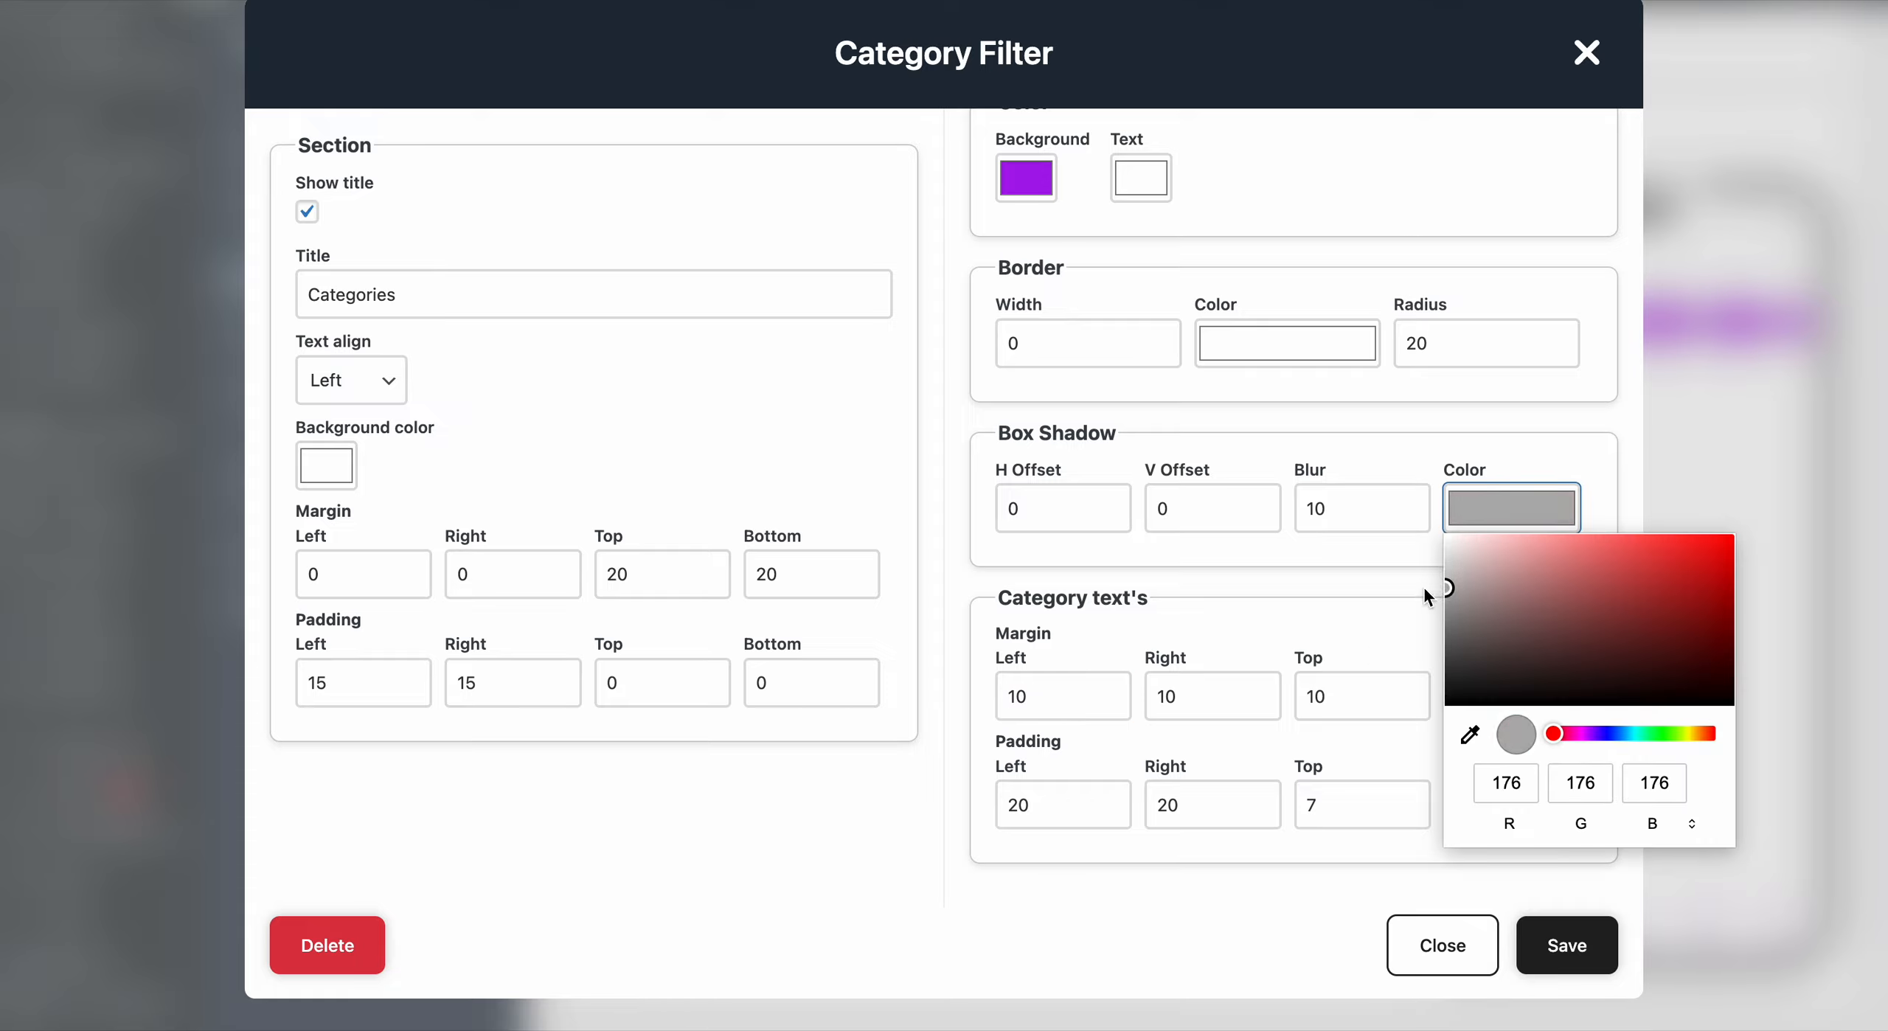
click(1422, 585)
Set the category text's left and right margins to 5 and save the block settings.
double_click(1064, 696)
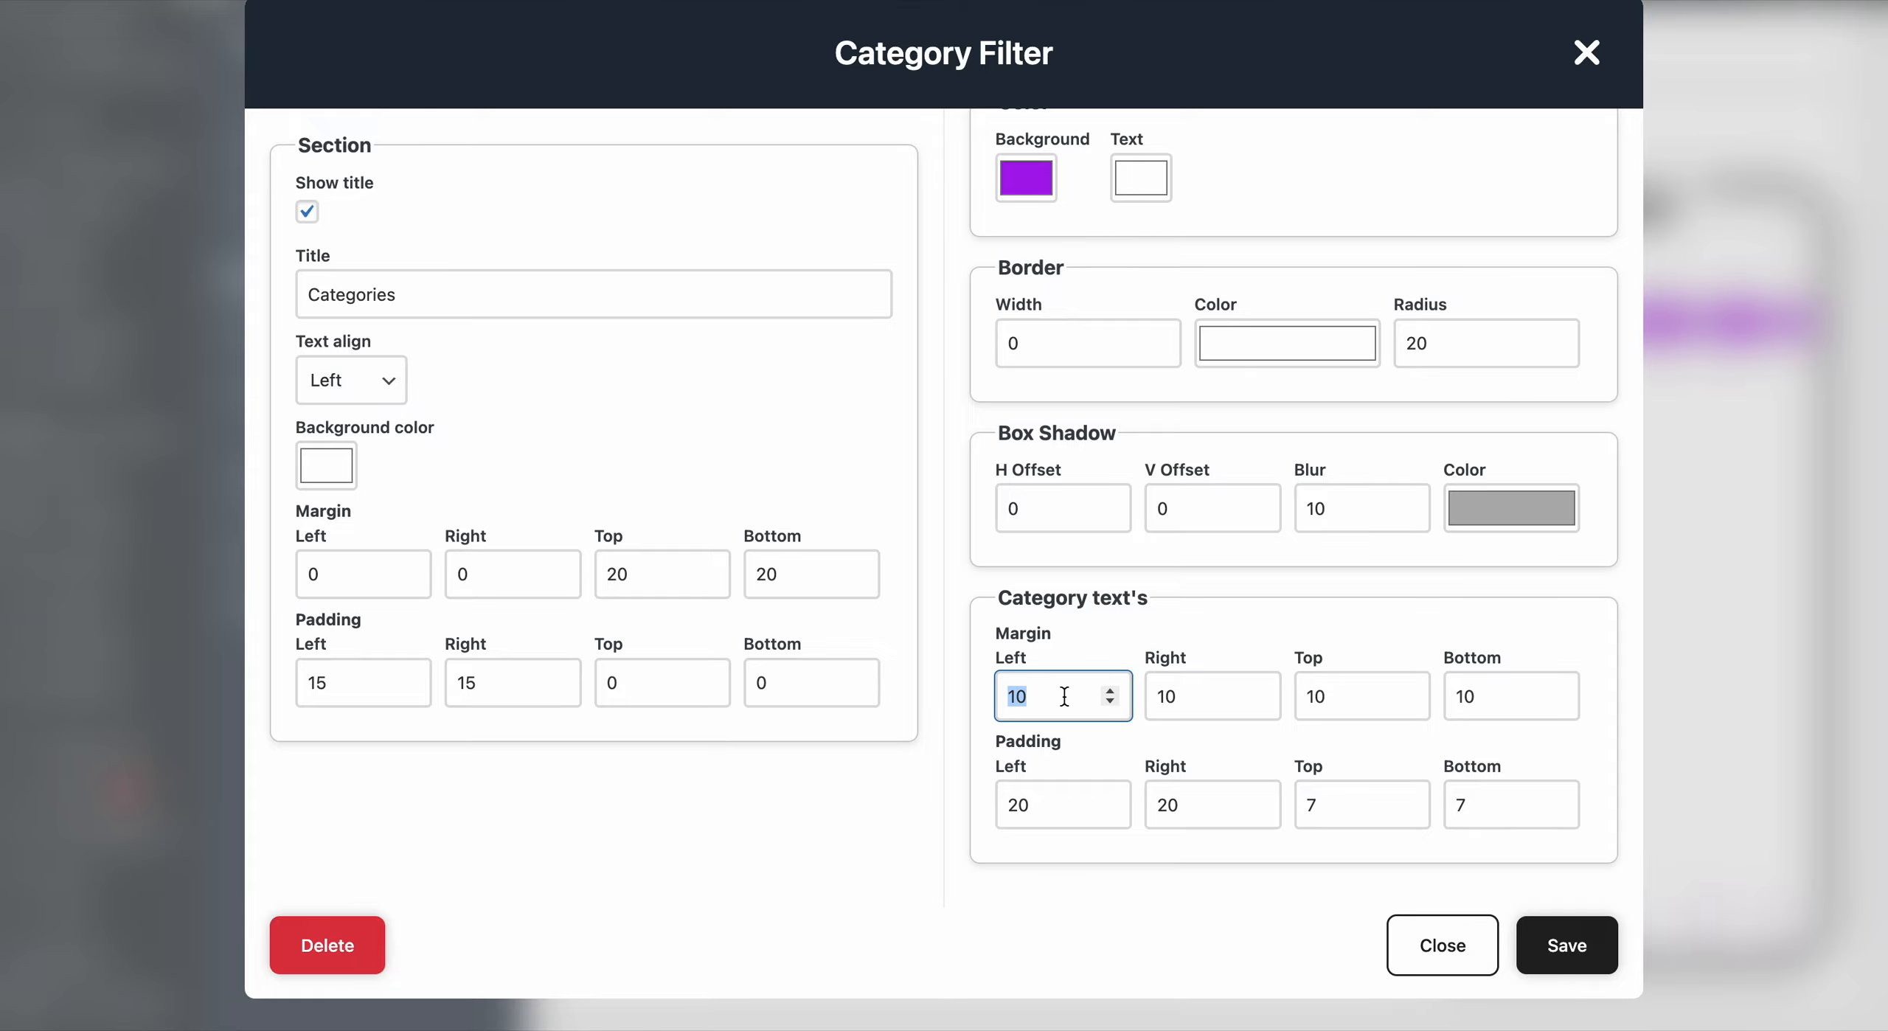
text(5)
double_click(1199, 696)
text(5)
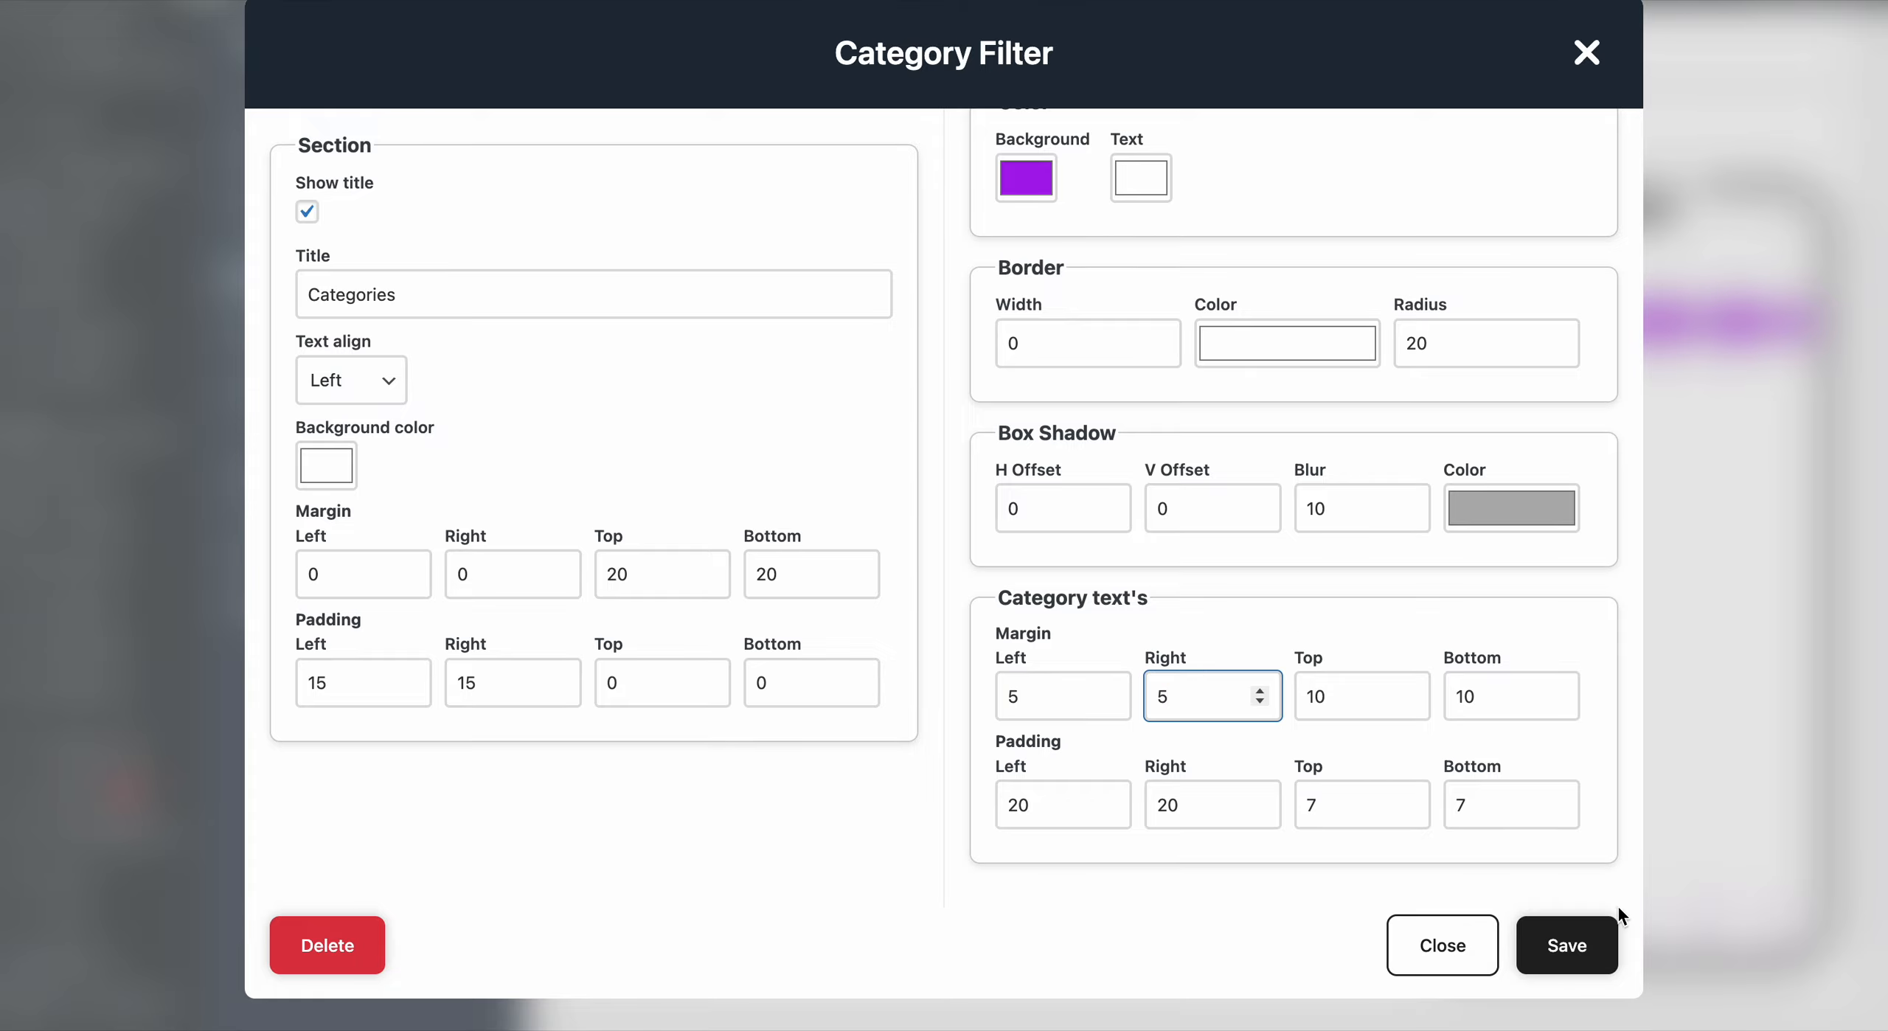
click(1581, 945)
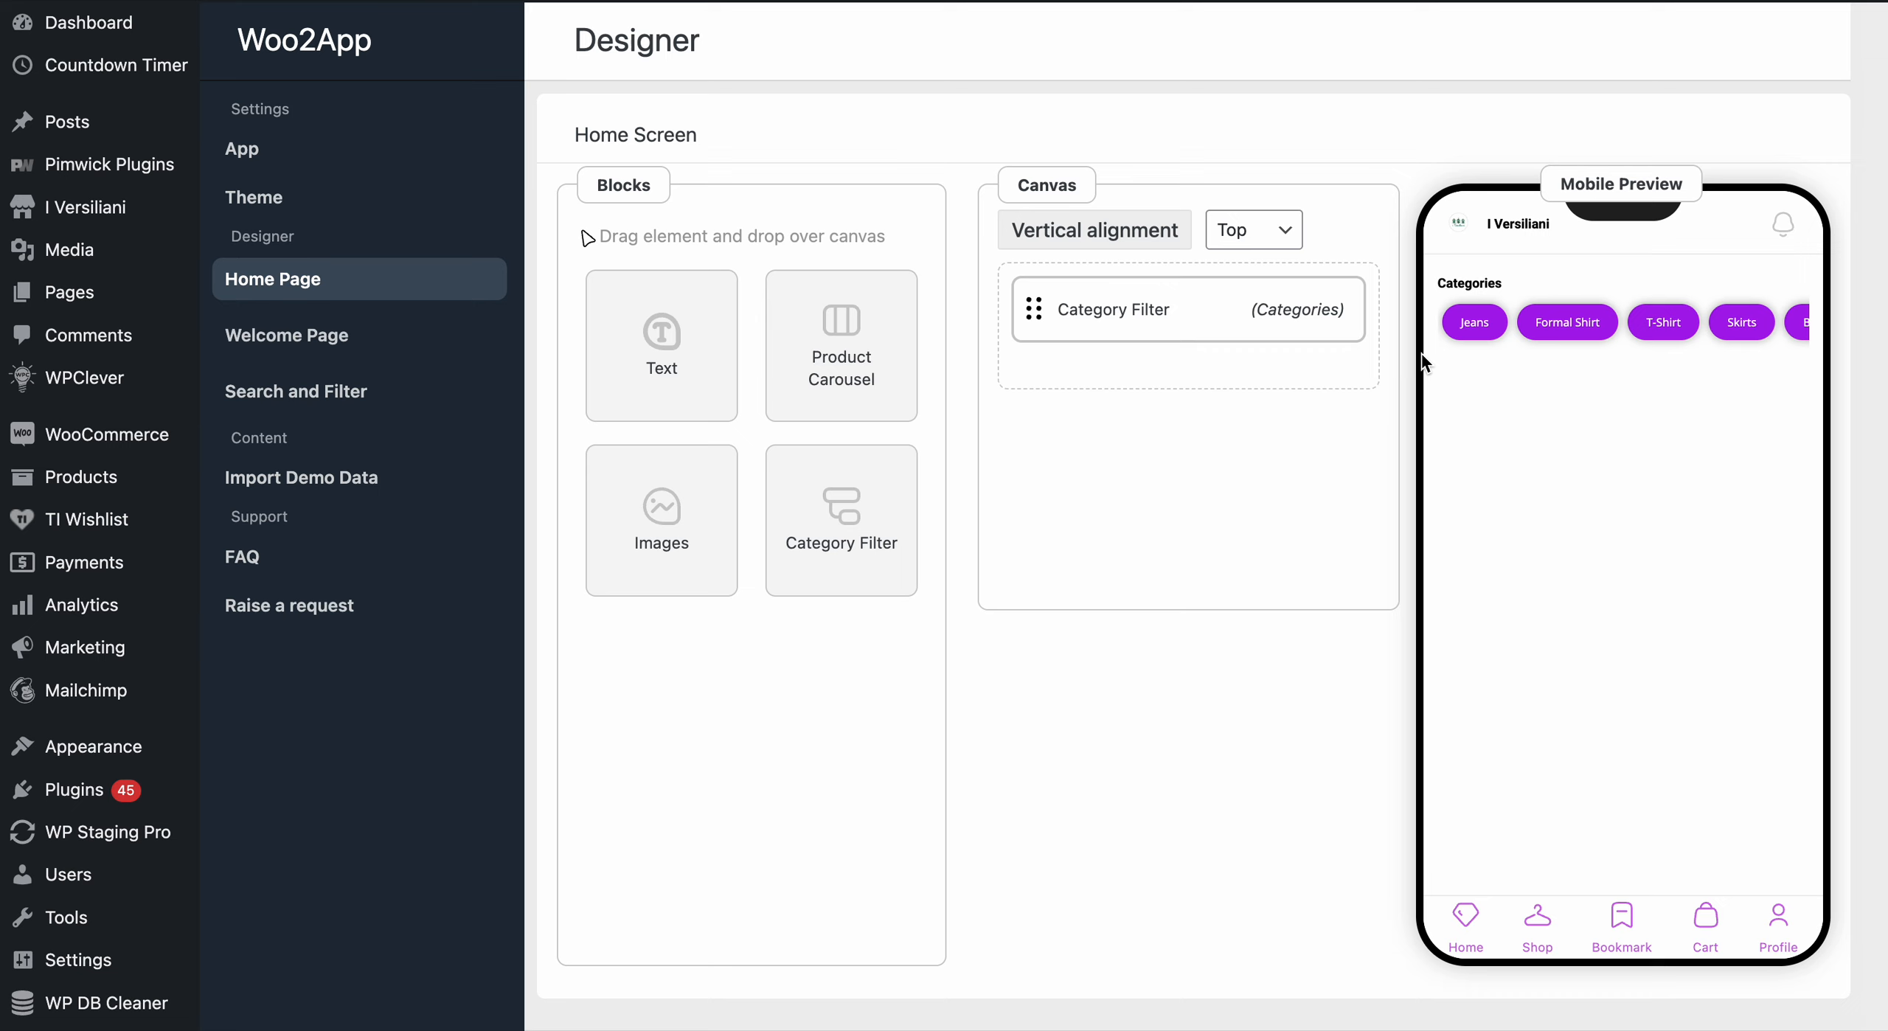
click(1179, 323)
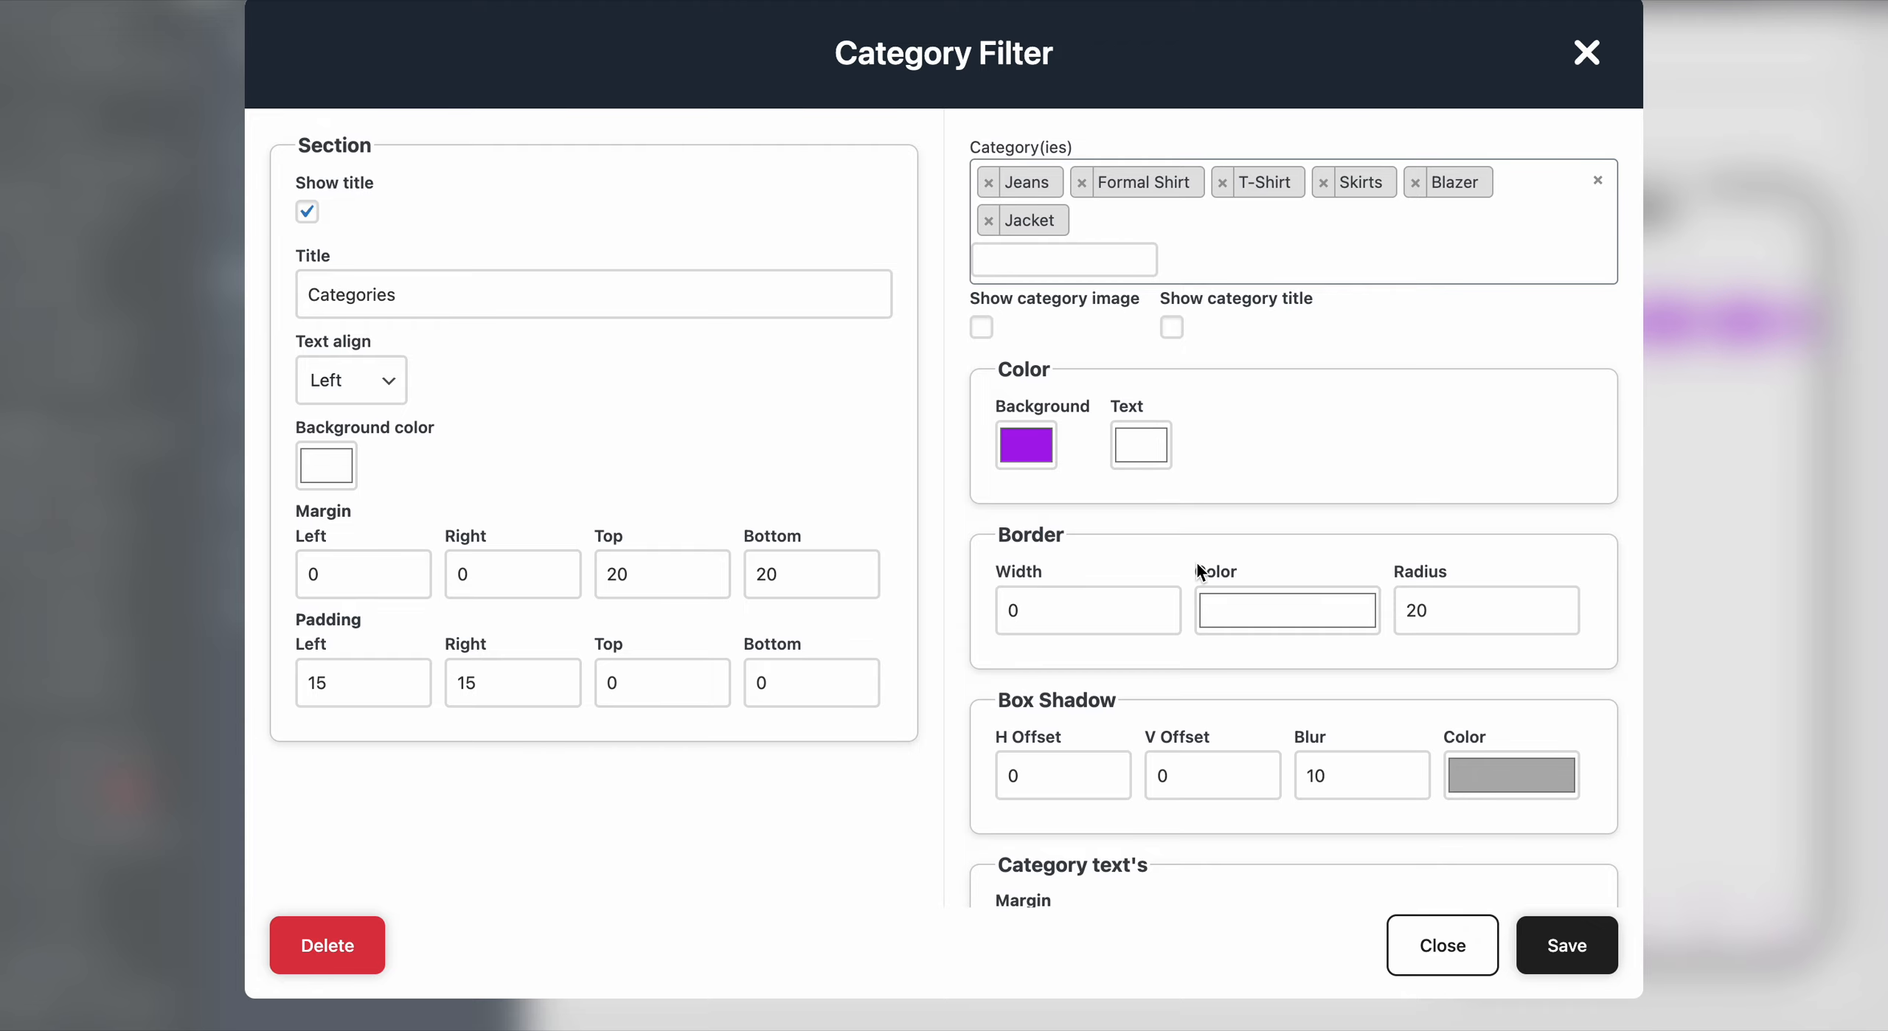
scroll(1198, 566, down, 2)
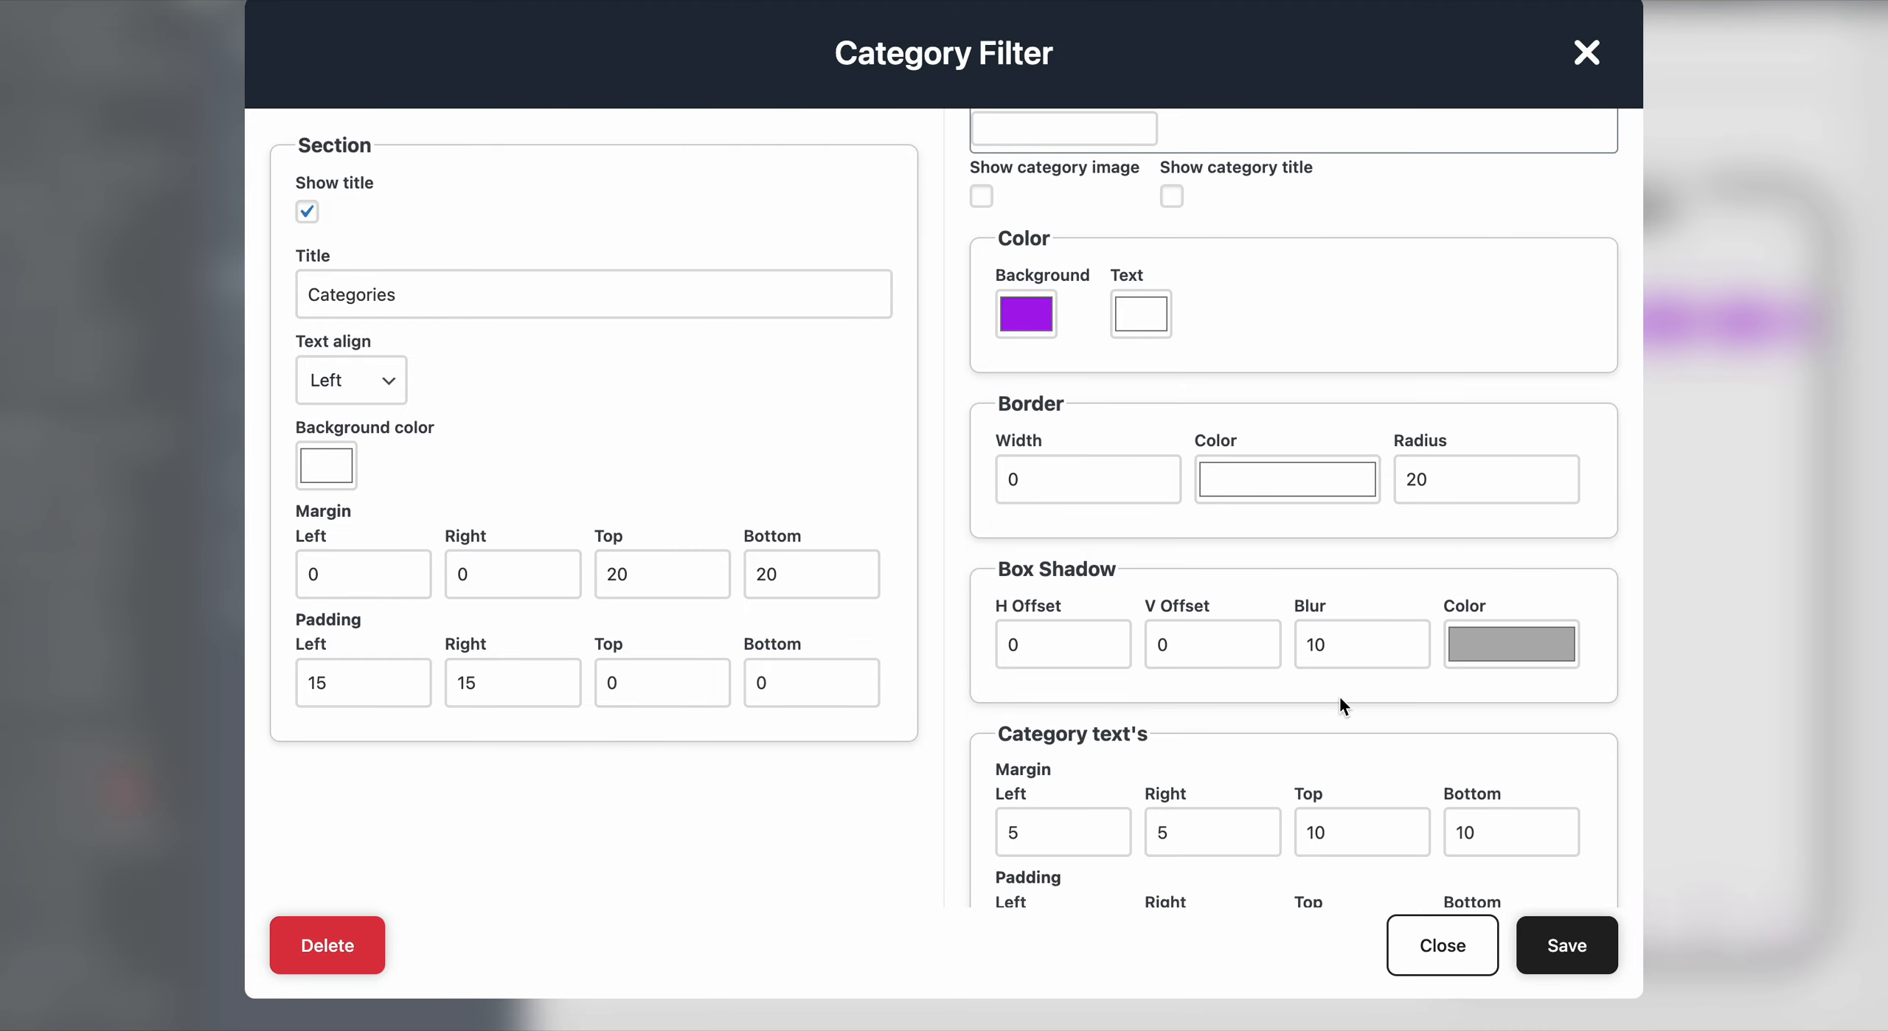
scroll(1340, 699, down, 2)
click(1569, 961)
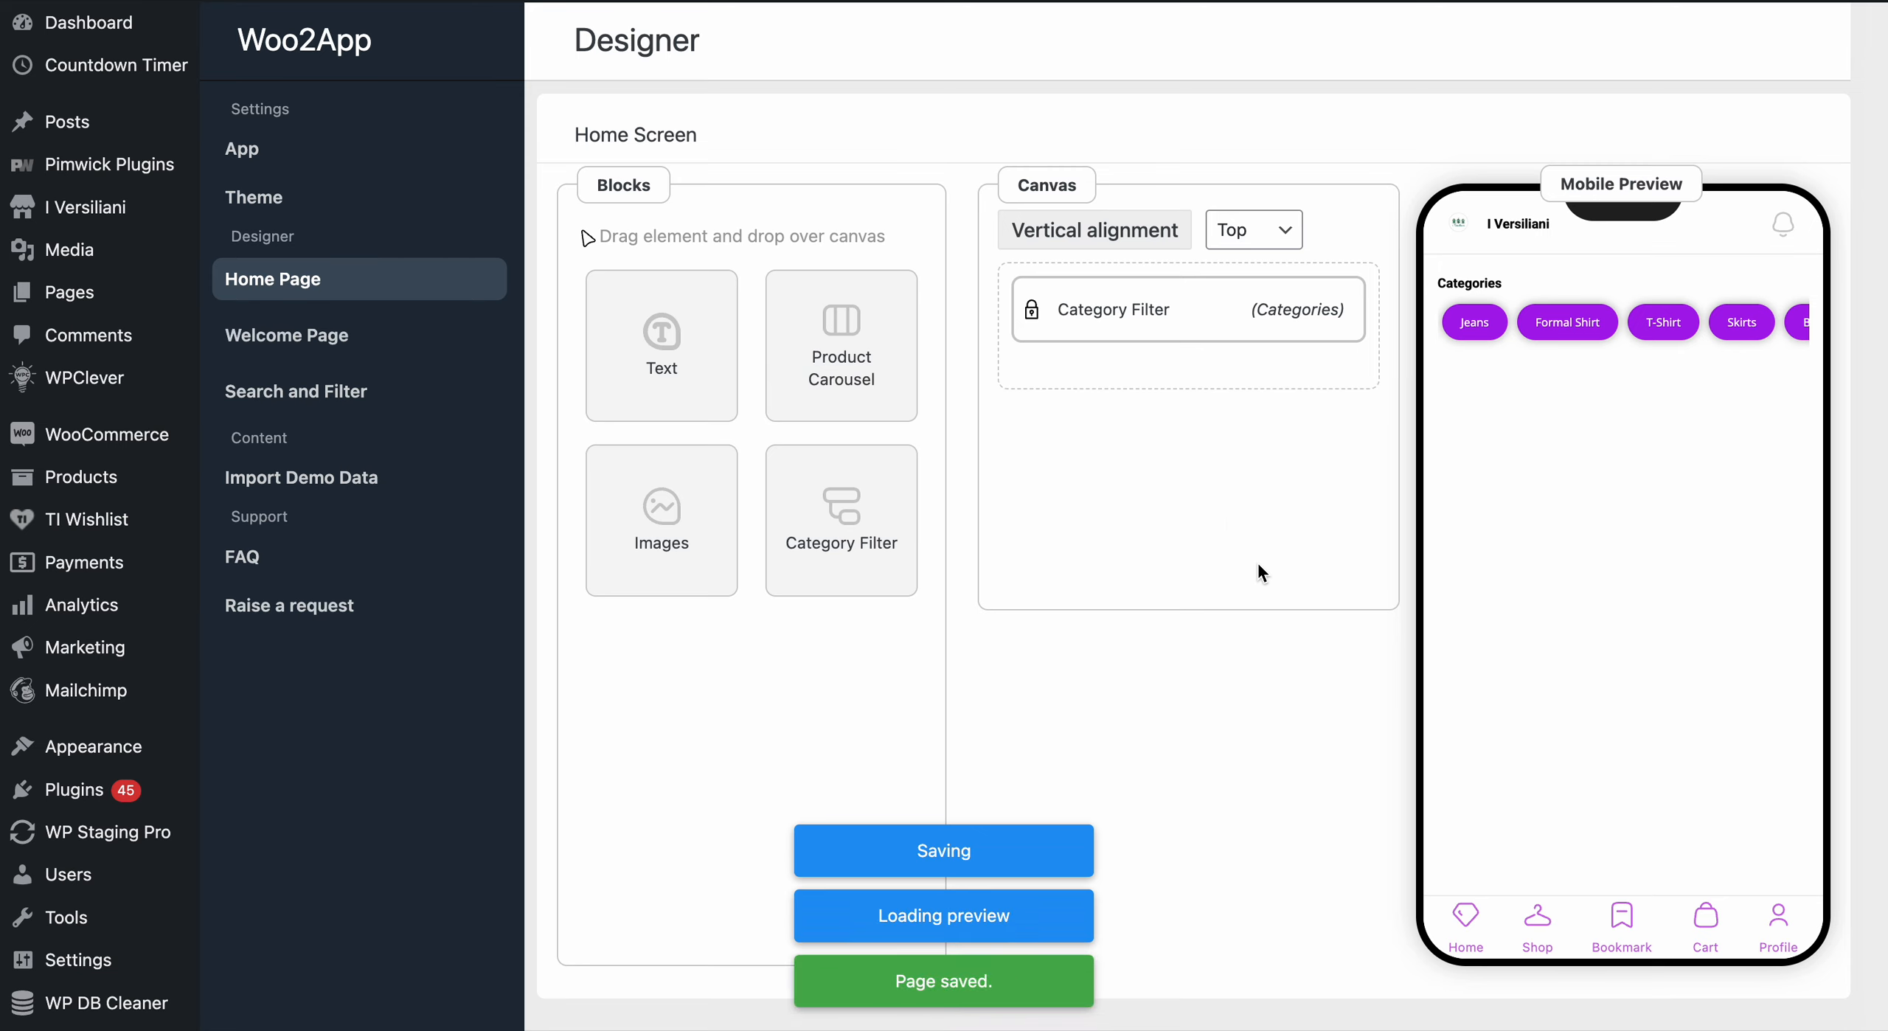
Add a second Category Filter block below the first, titled "Category with Images" and showing category images.
drag(842, 534, 1159, 388)
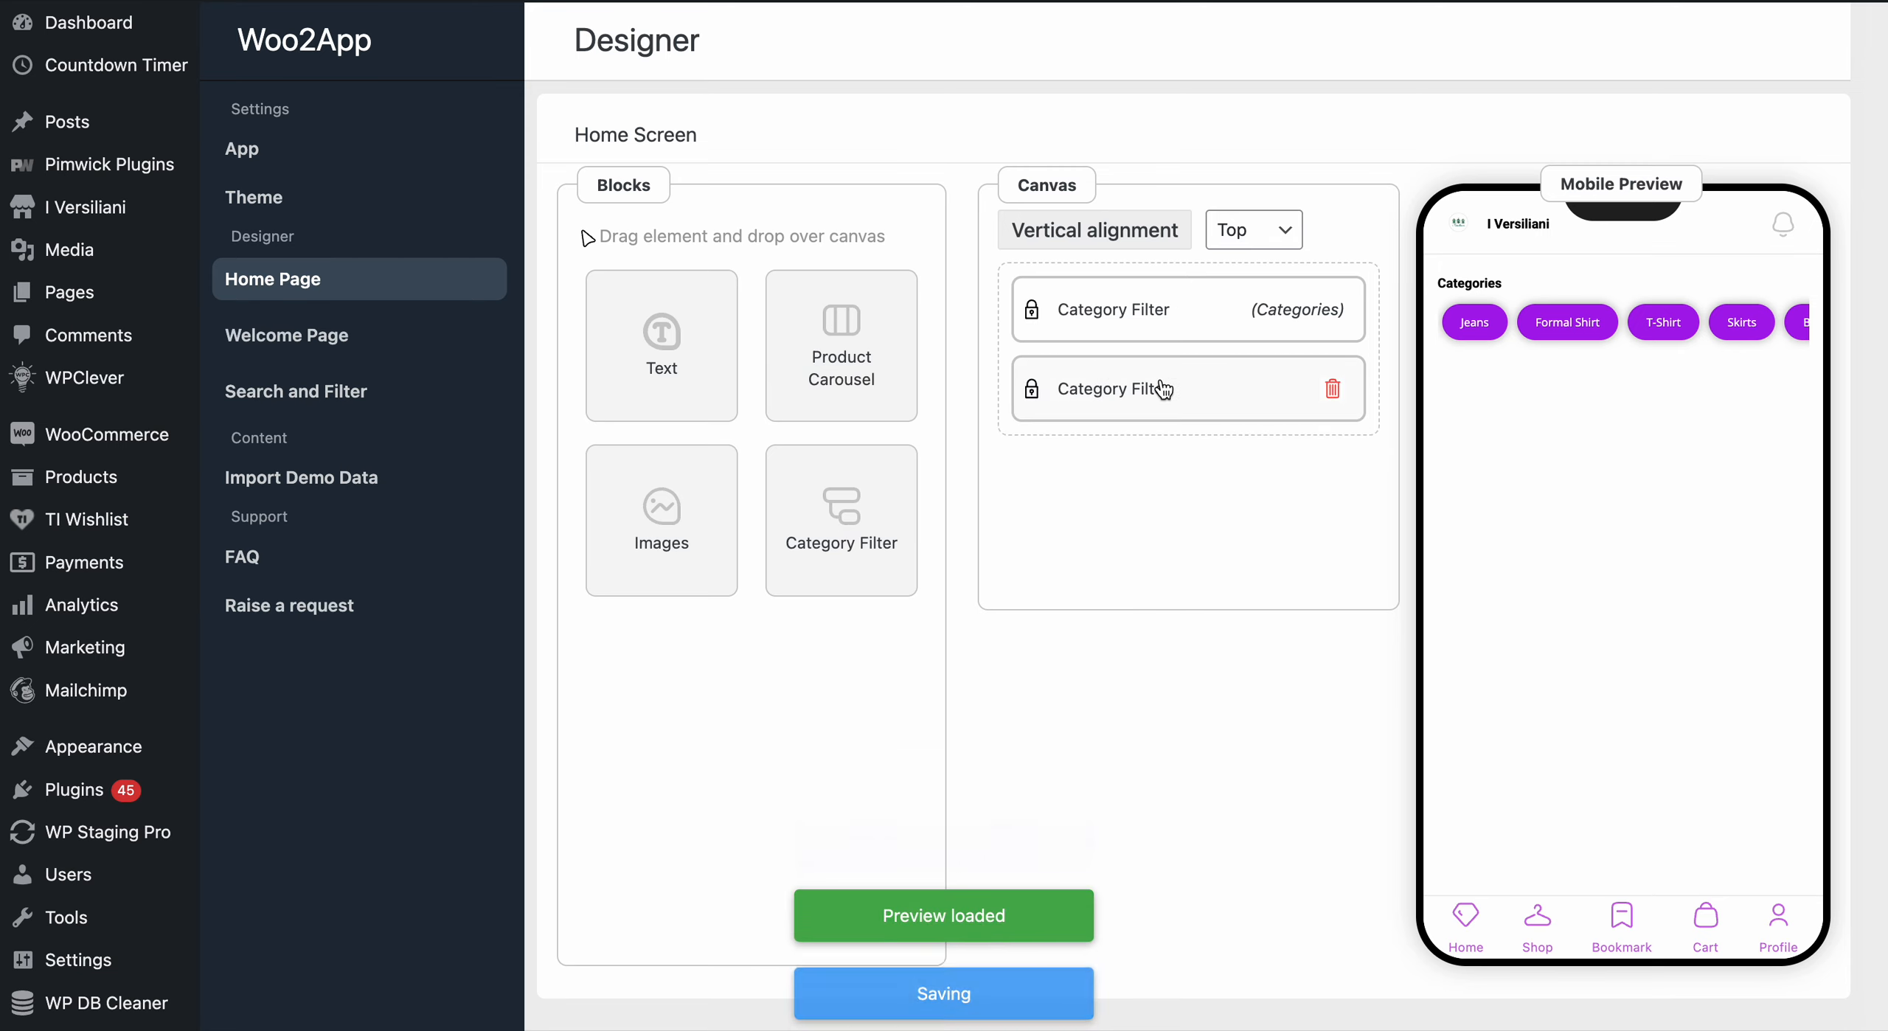
click(1241, 407)
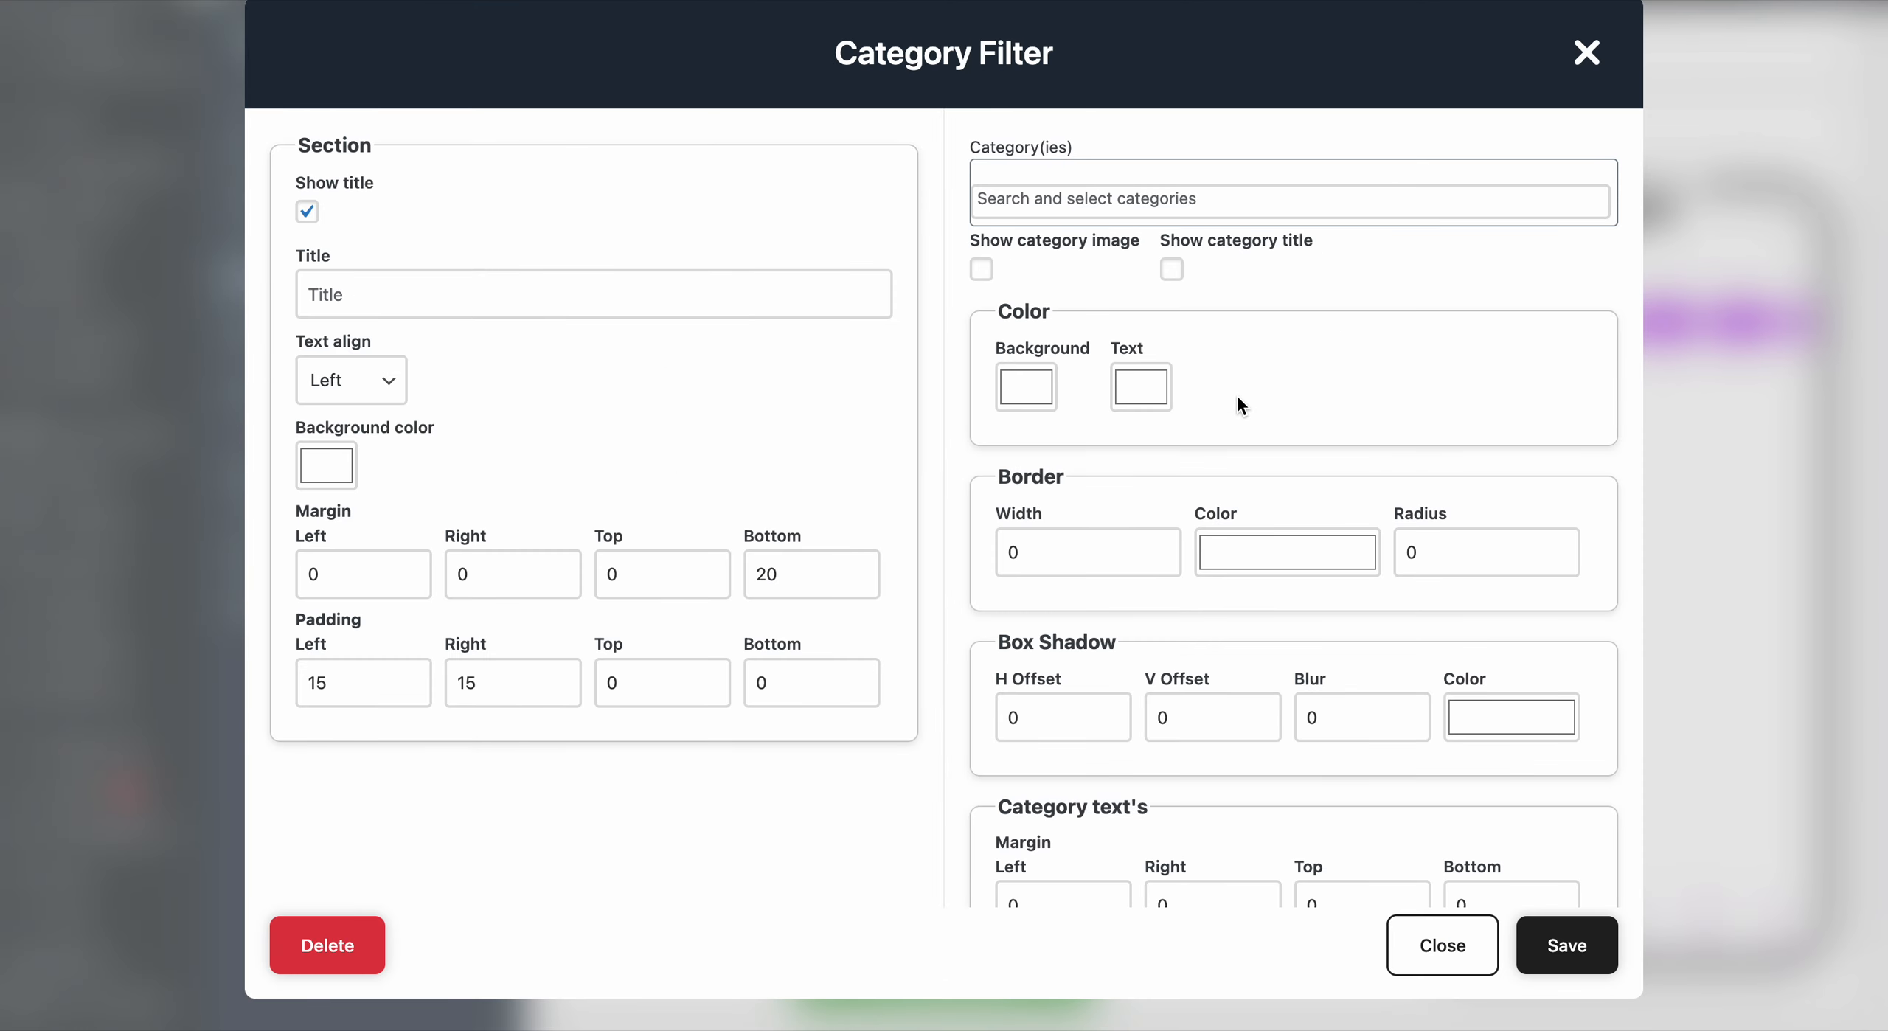
click(577, 284)
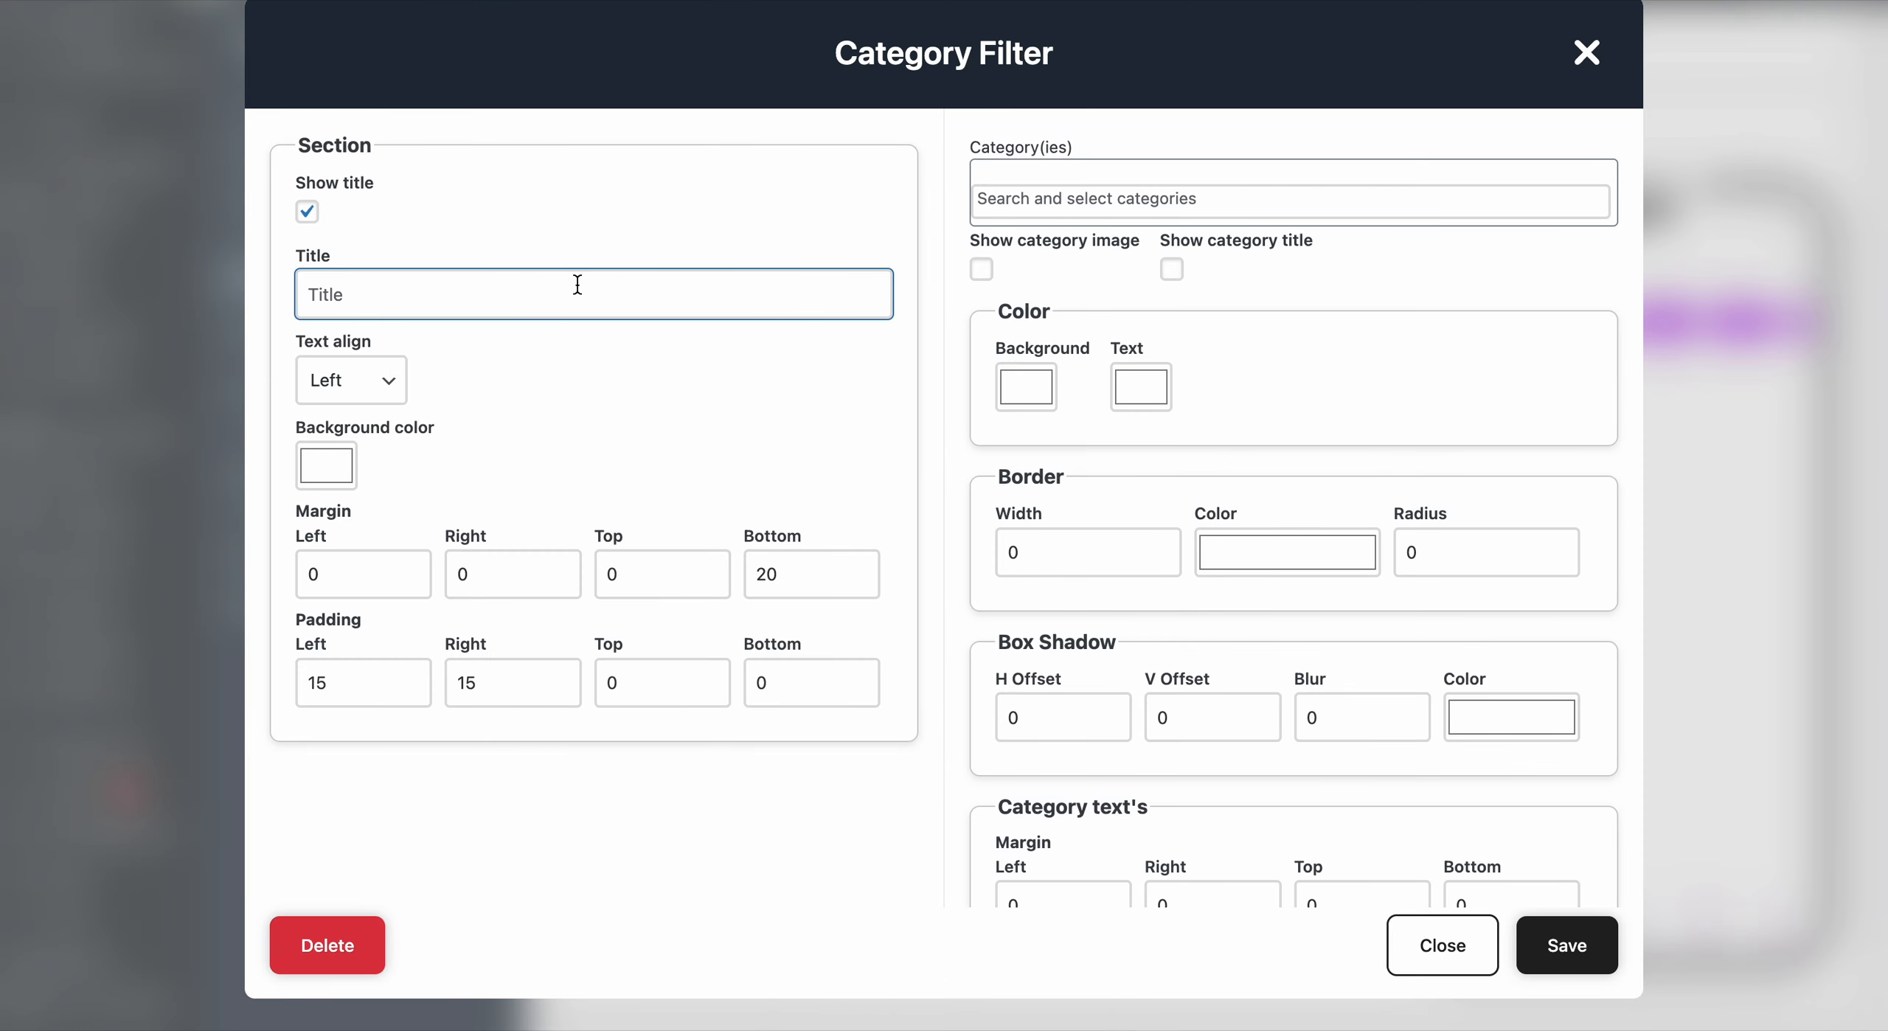
text(Category with Images)
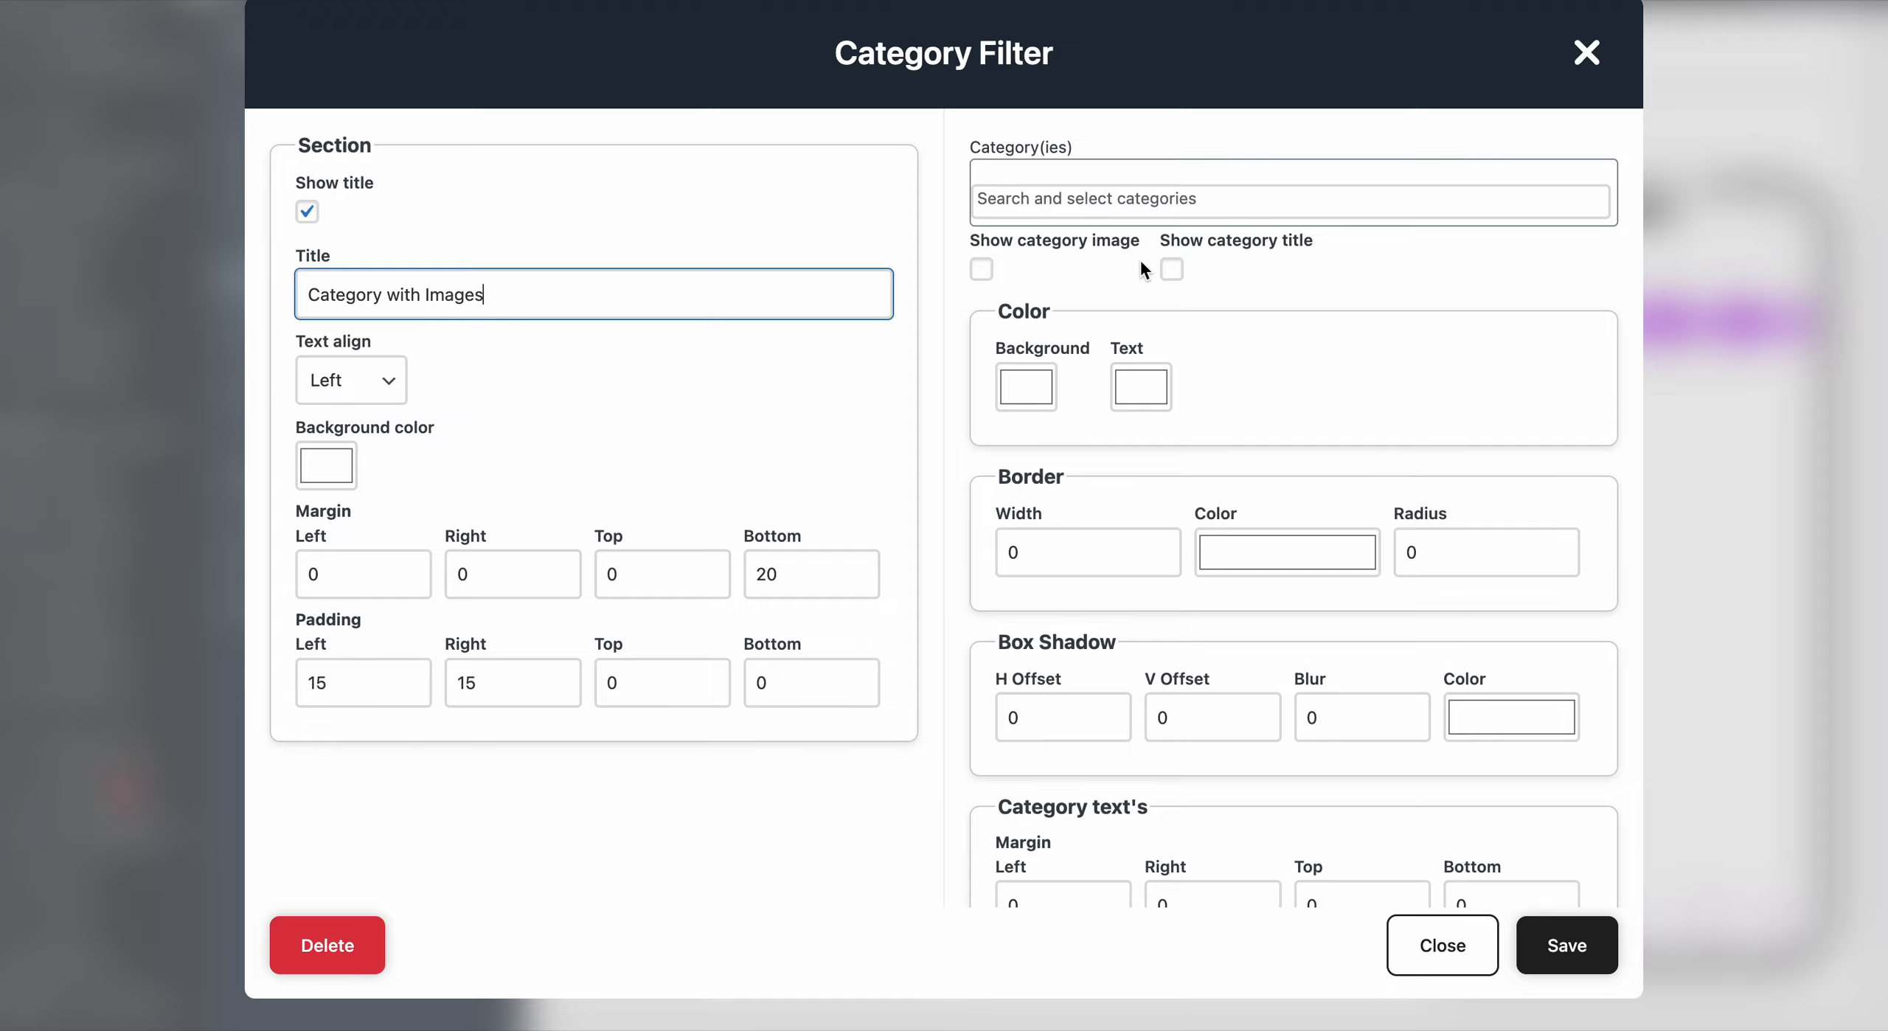
click(984, 270)
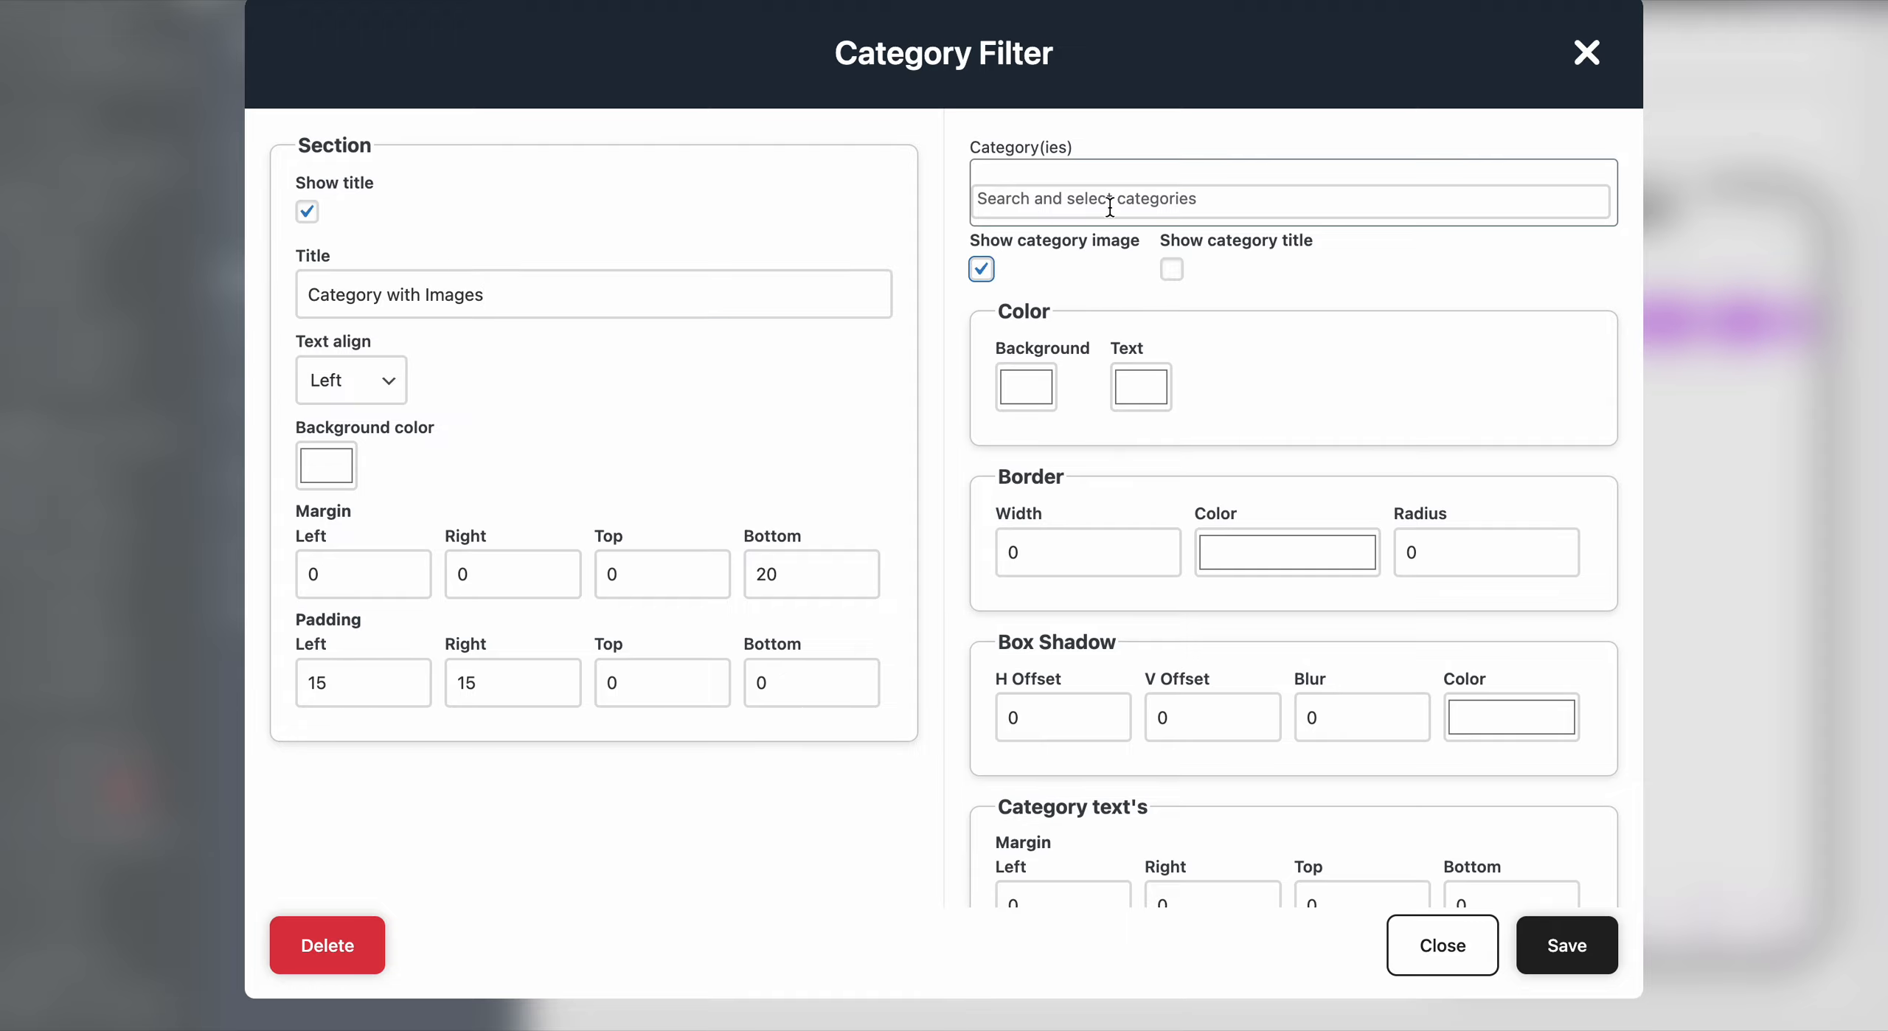
Select the Jeans, Formal Shirt and T-Shirt categories for the "Category with Images" block.
click(1074, 197)
text(jeans)
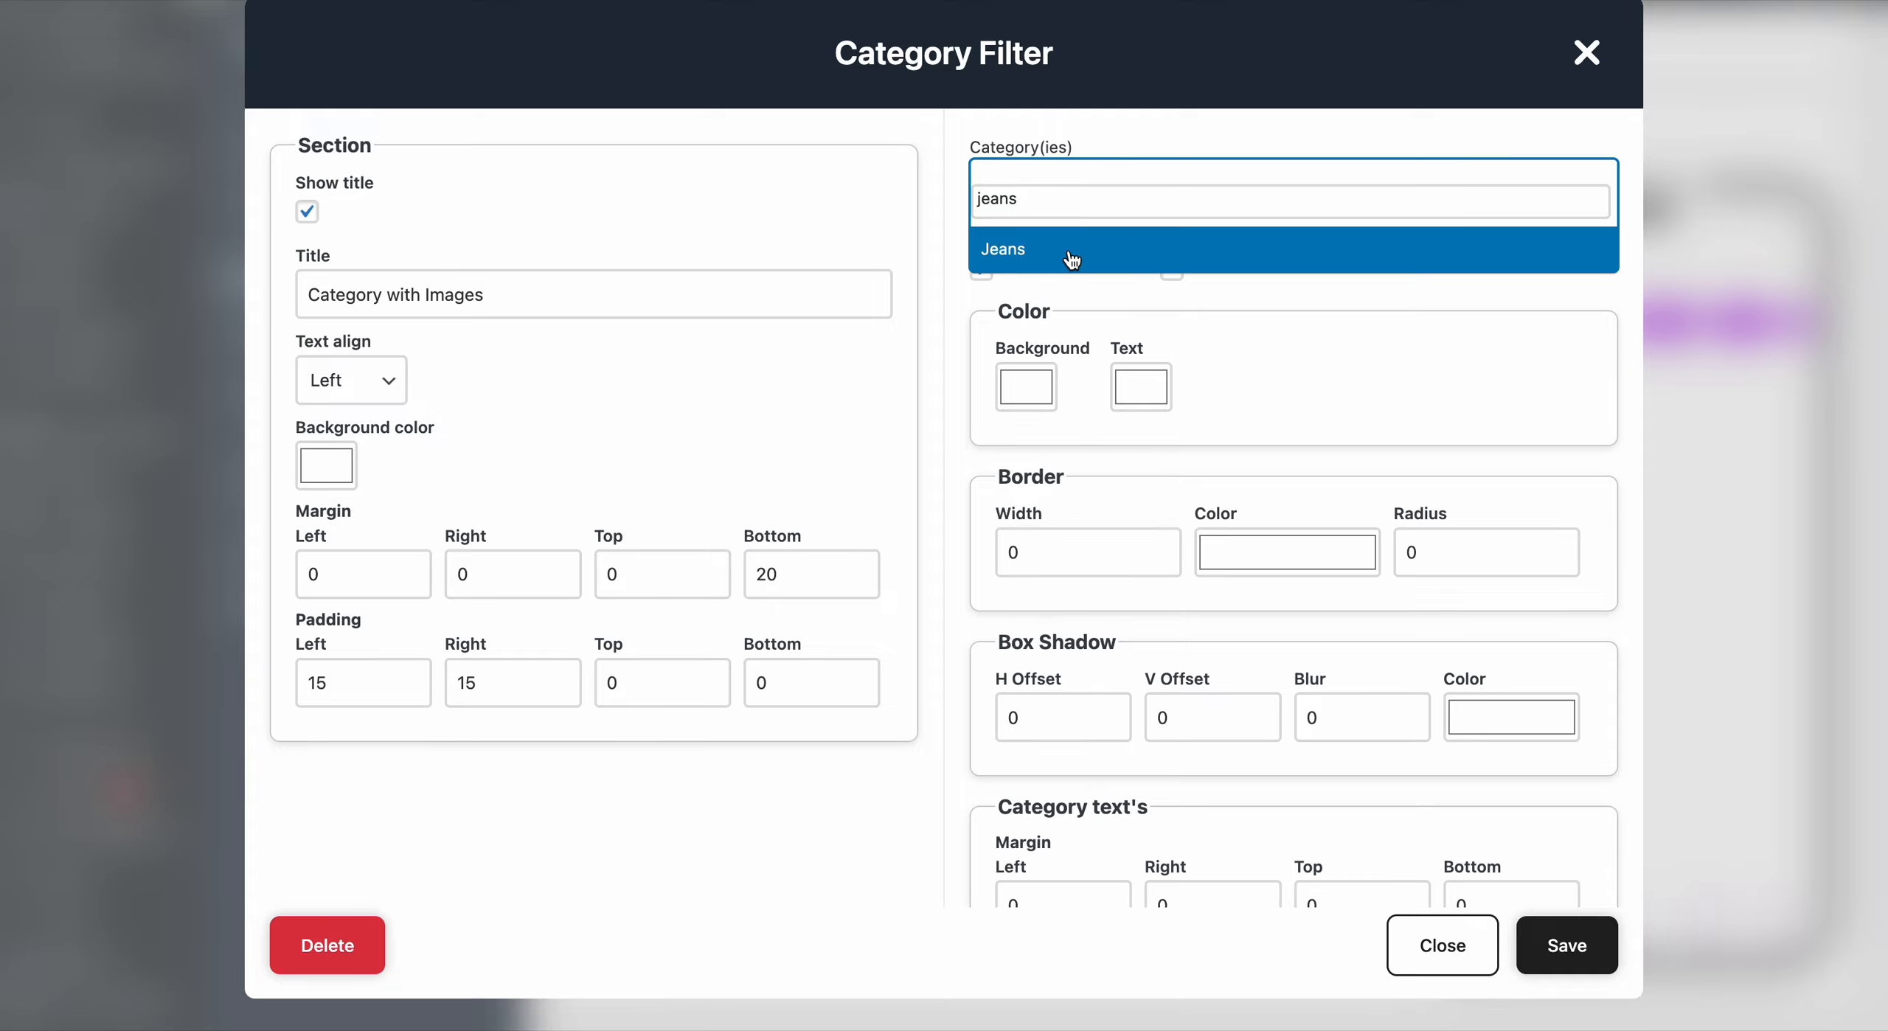
click(1070, 249)
text(shirt)
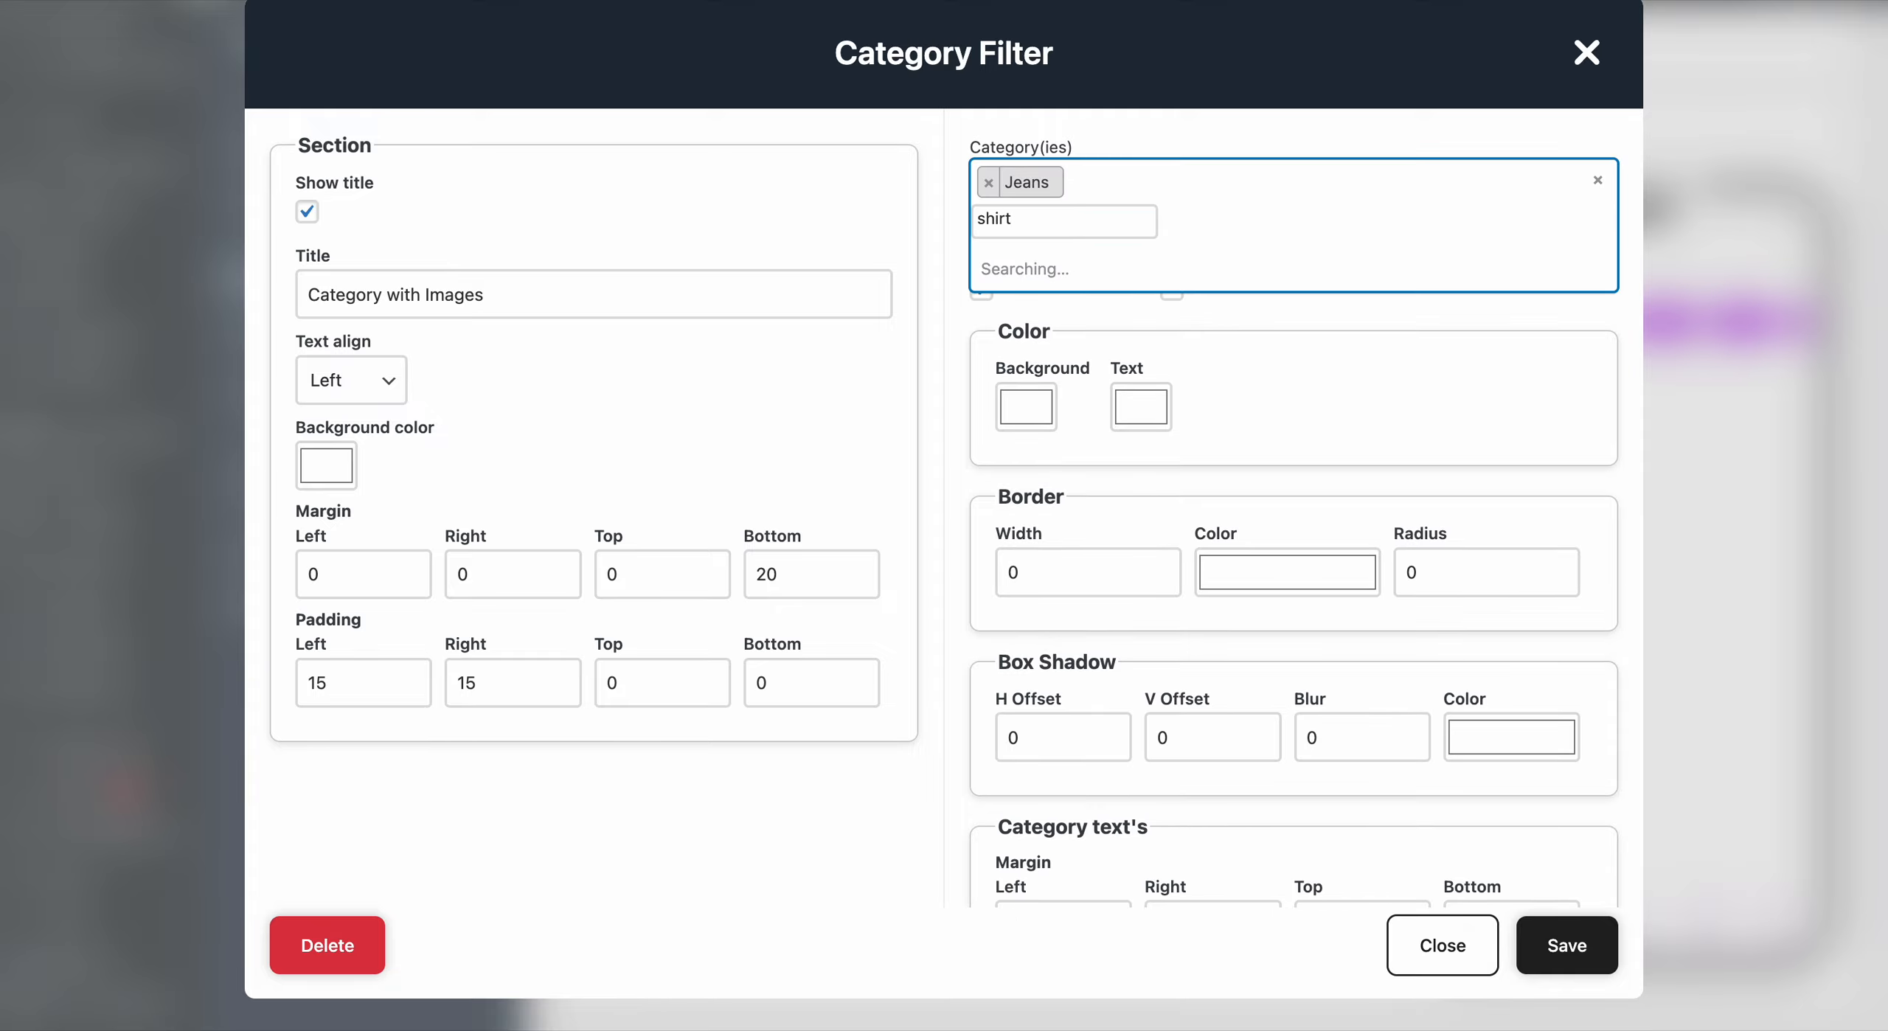
key(Return)
text(shir)
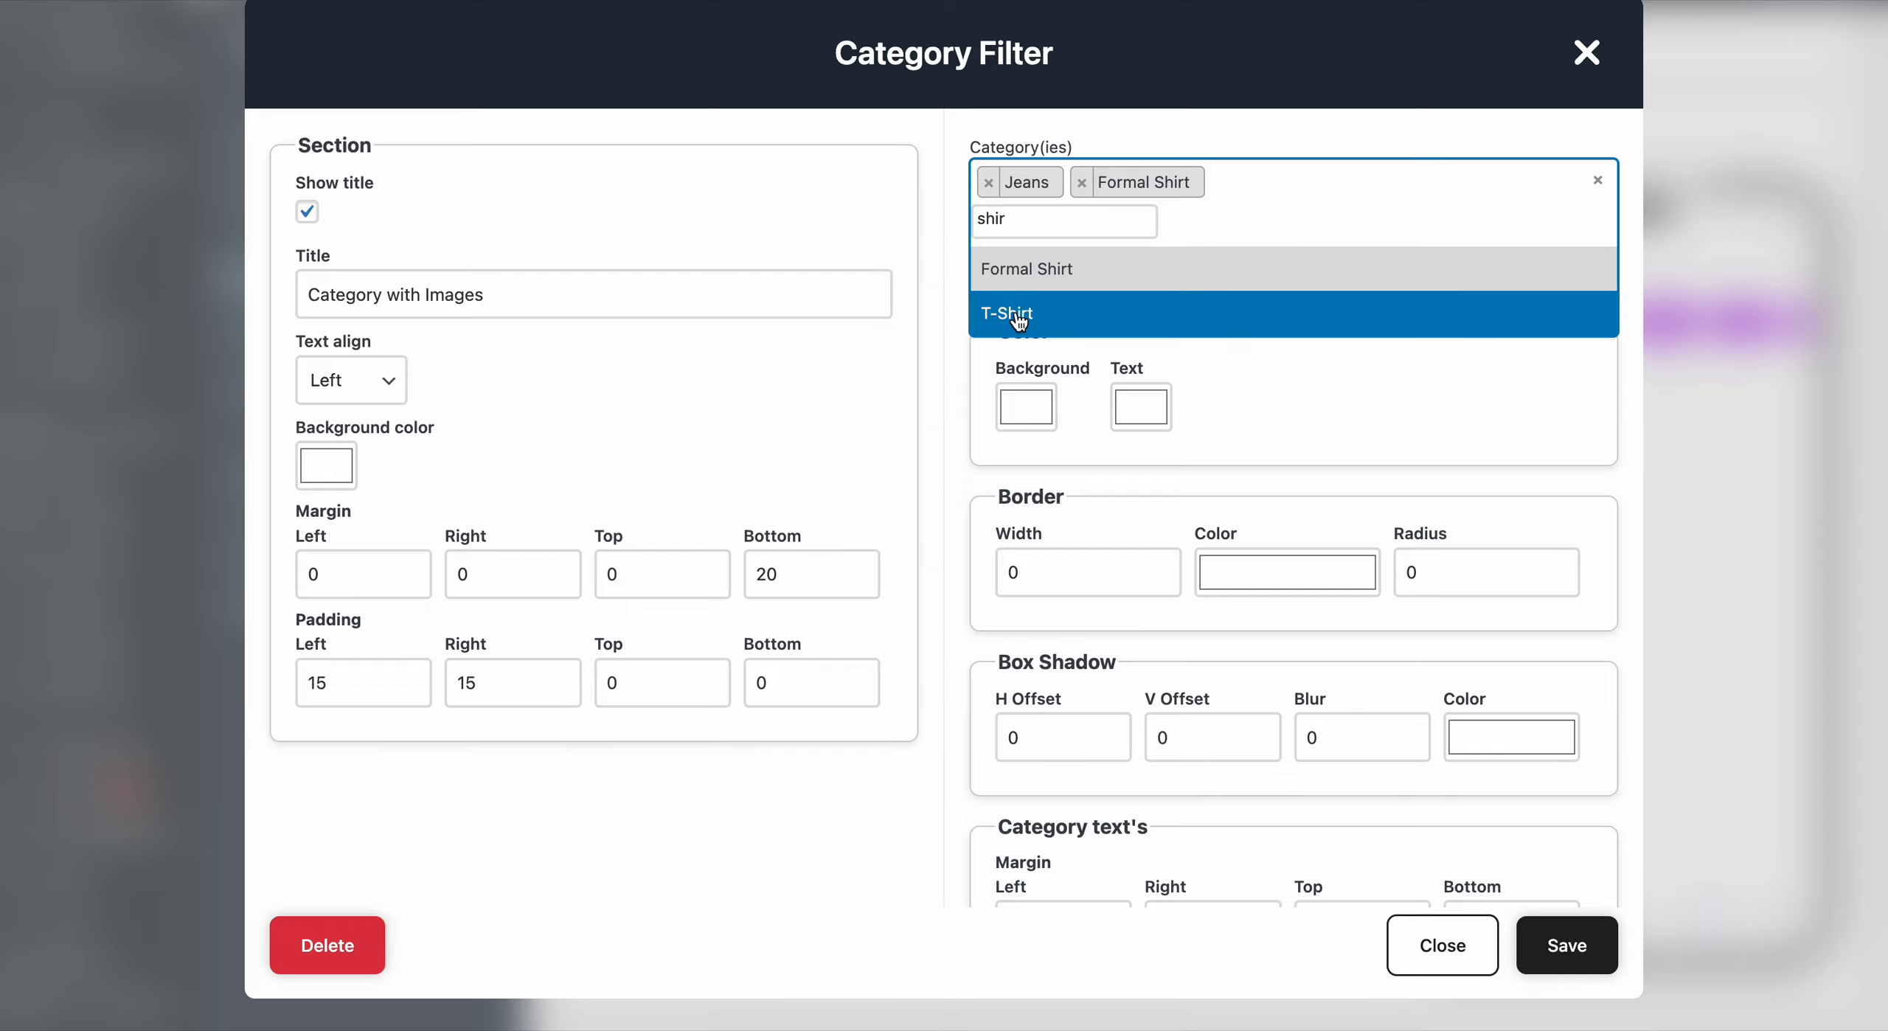
click(1029, 310)
Add the Jacket, Blazer and Shoes categories to the "Category with Images" block and save it.
text(jacket)
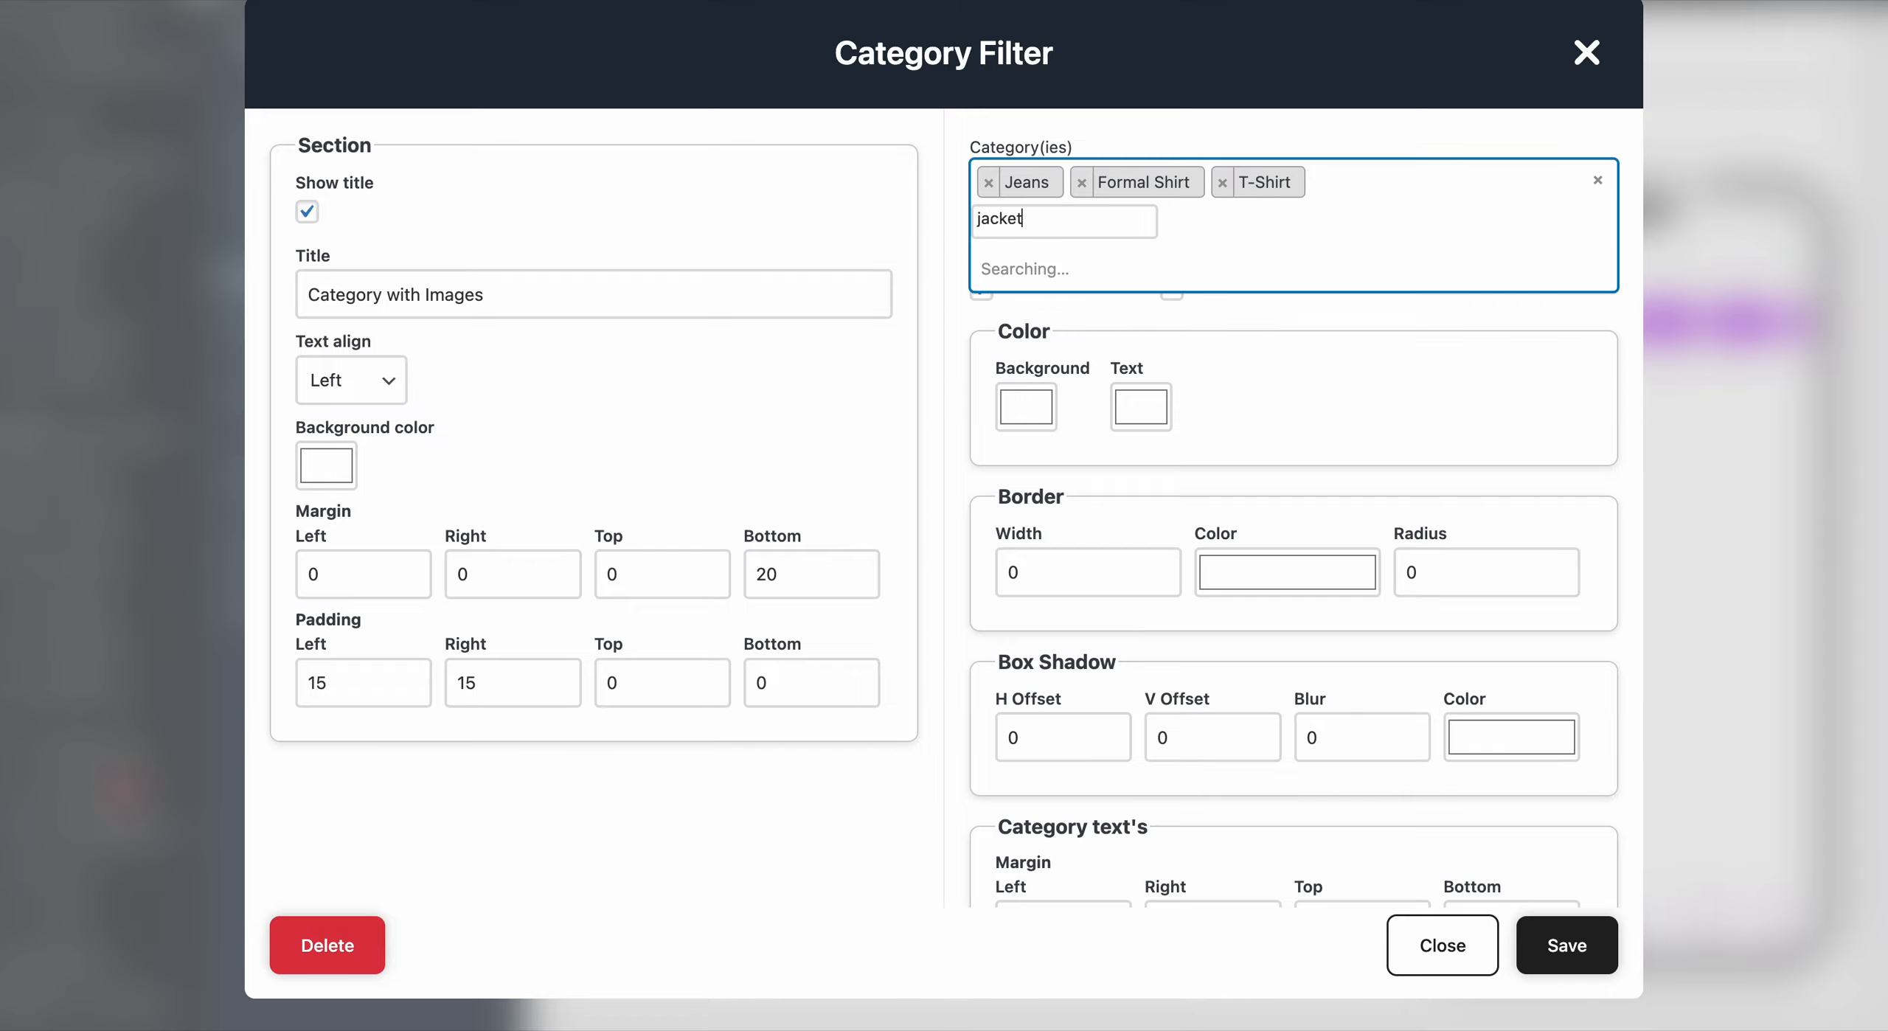
key(Return)
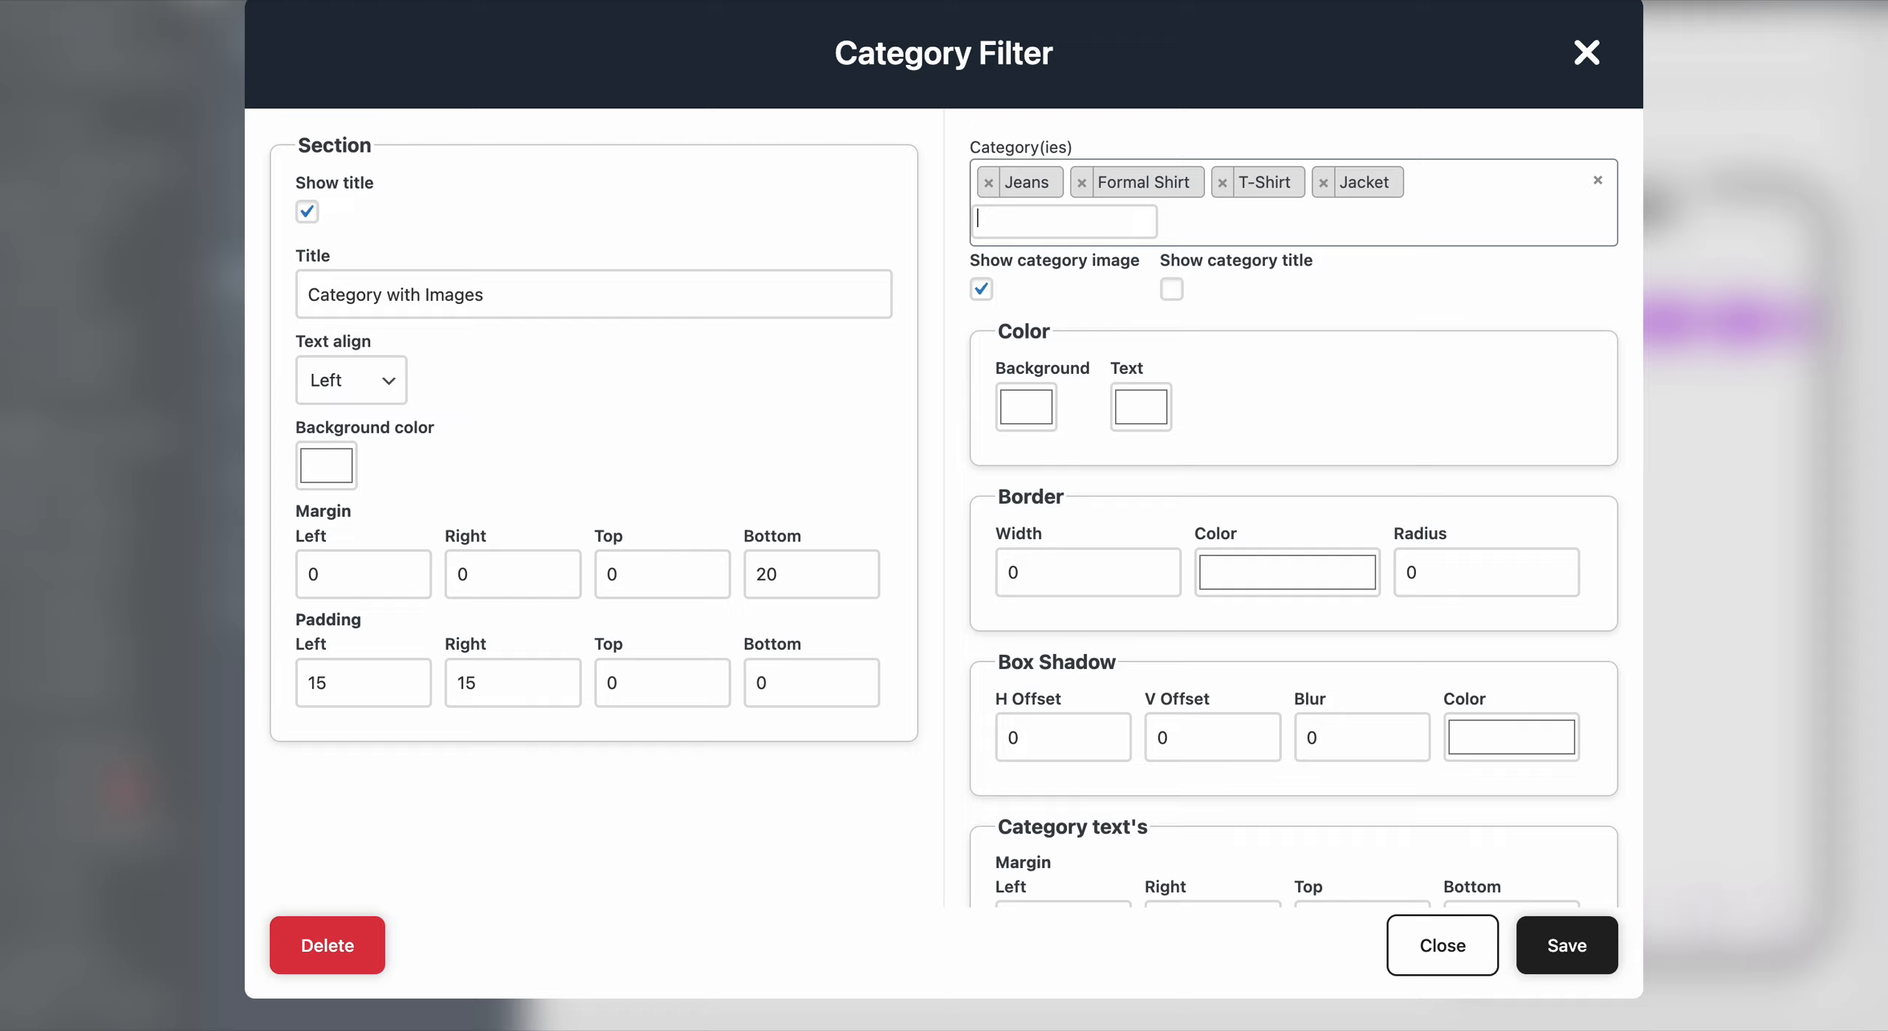
text(blazer)
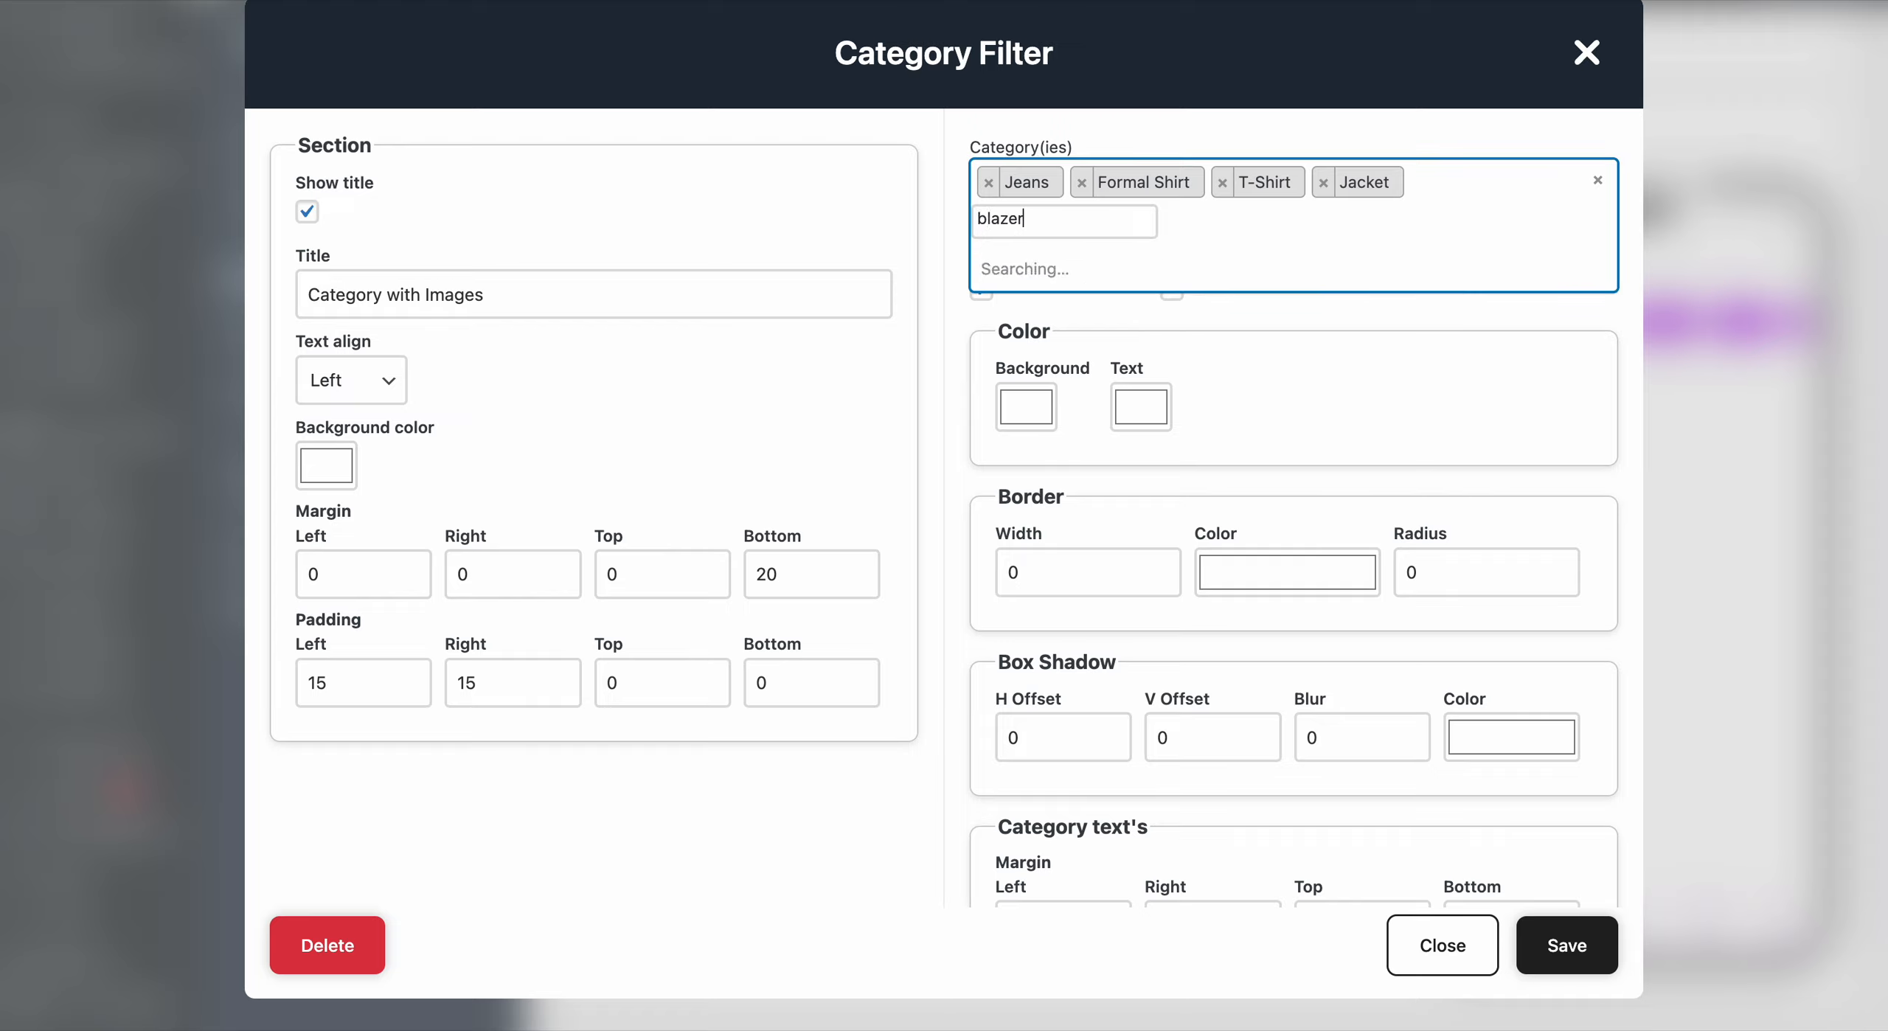
key(Return)
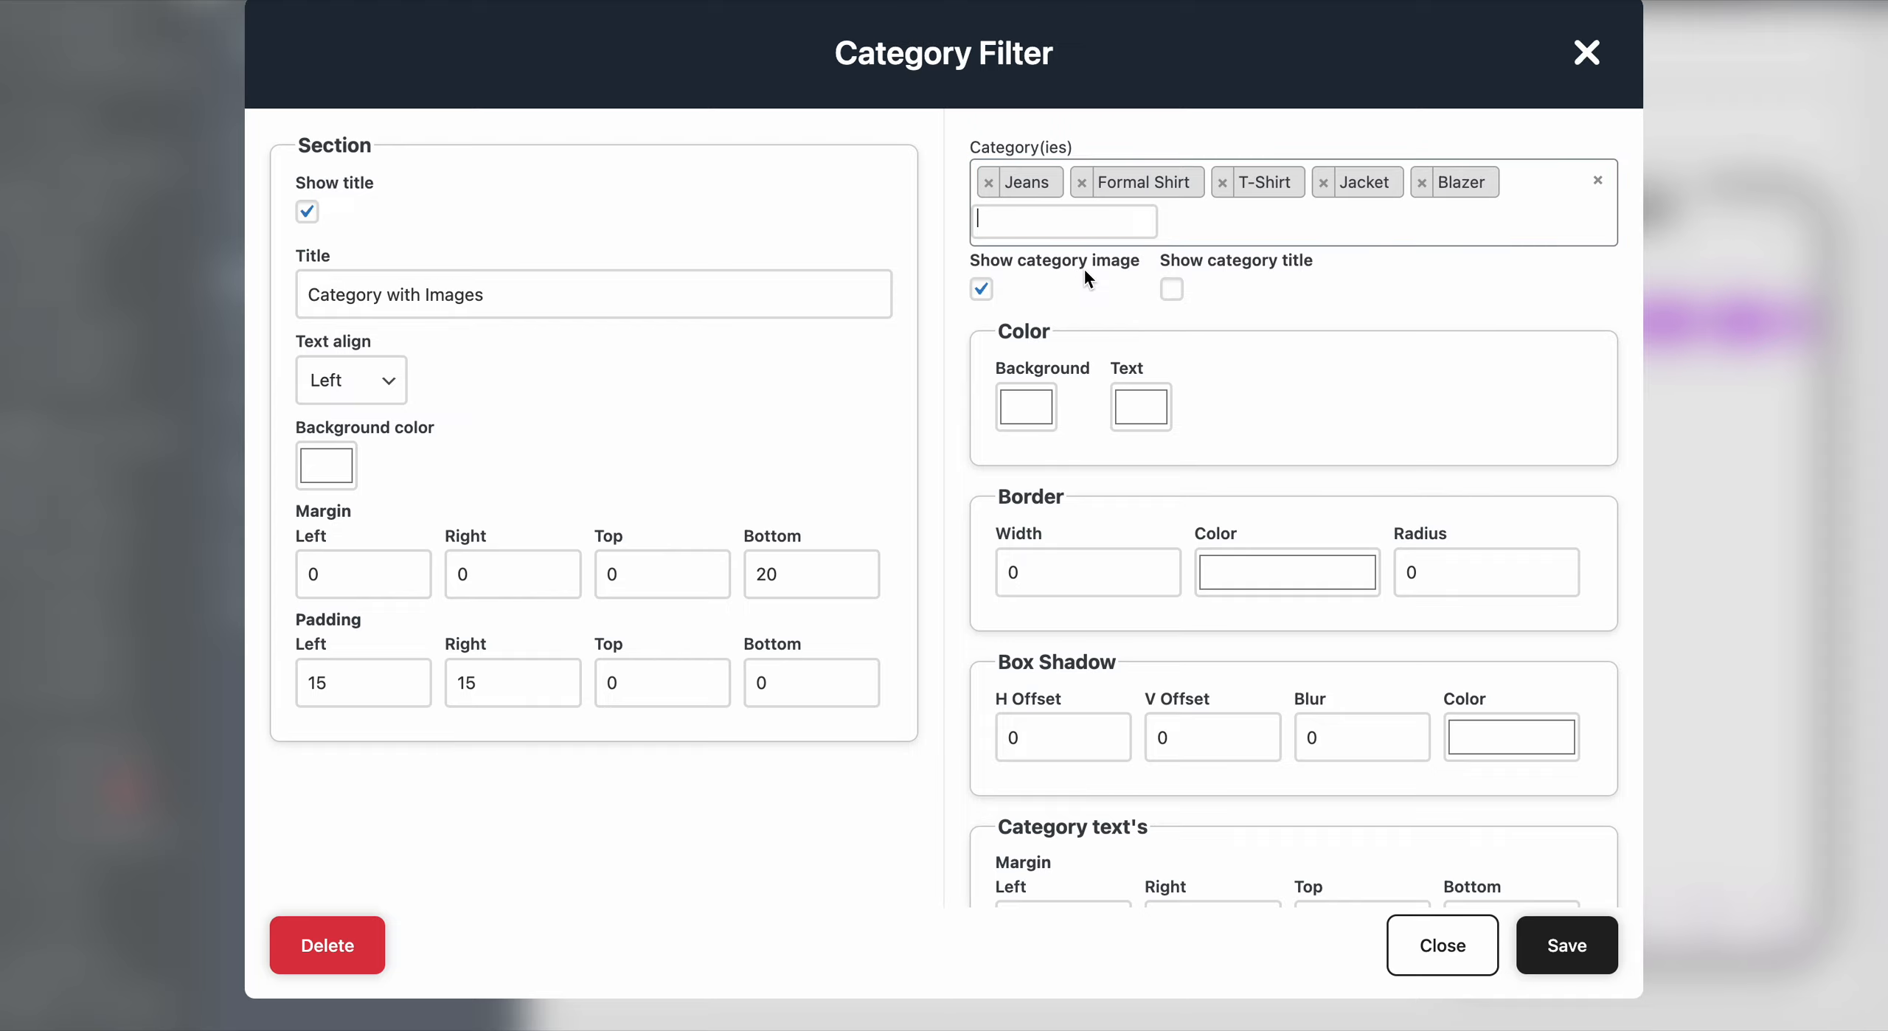
text(shoes)
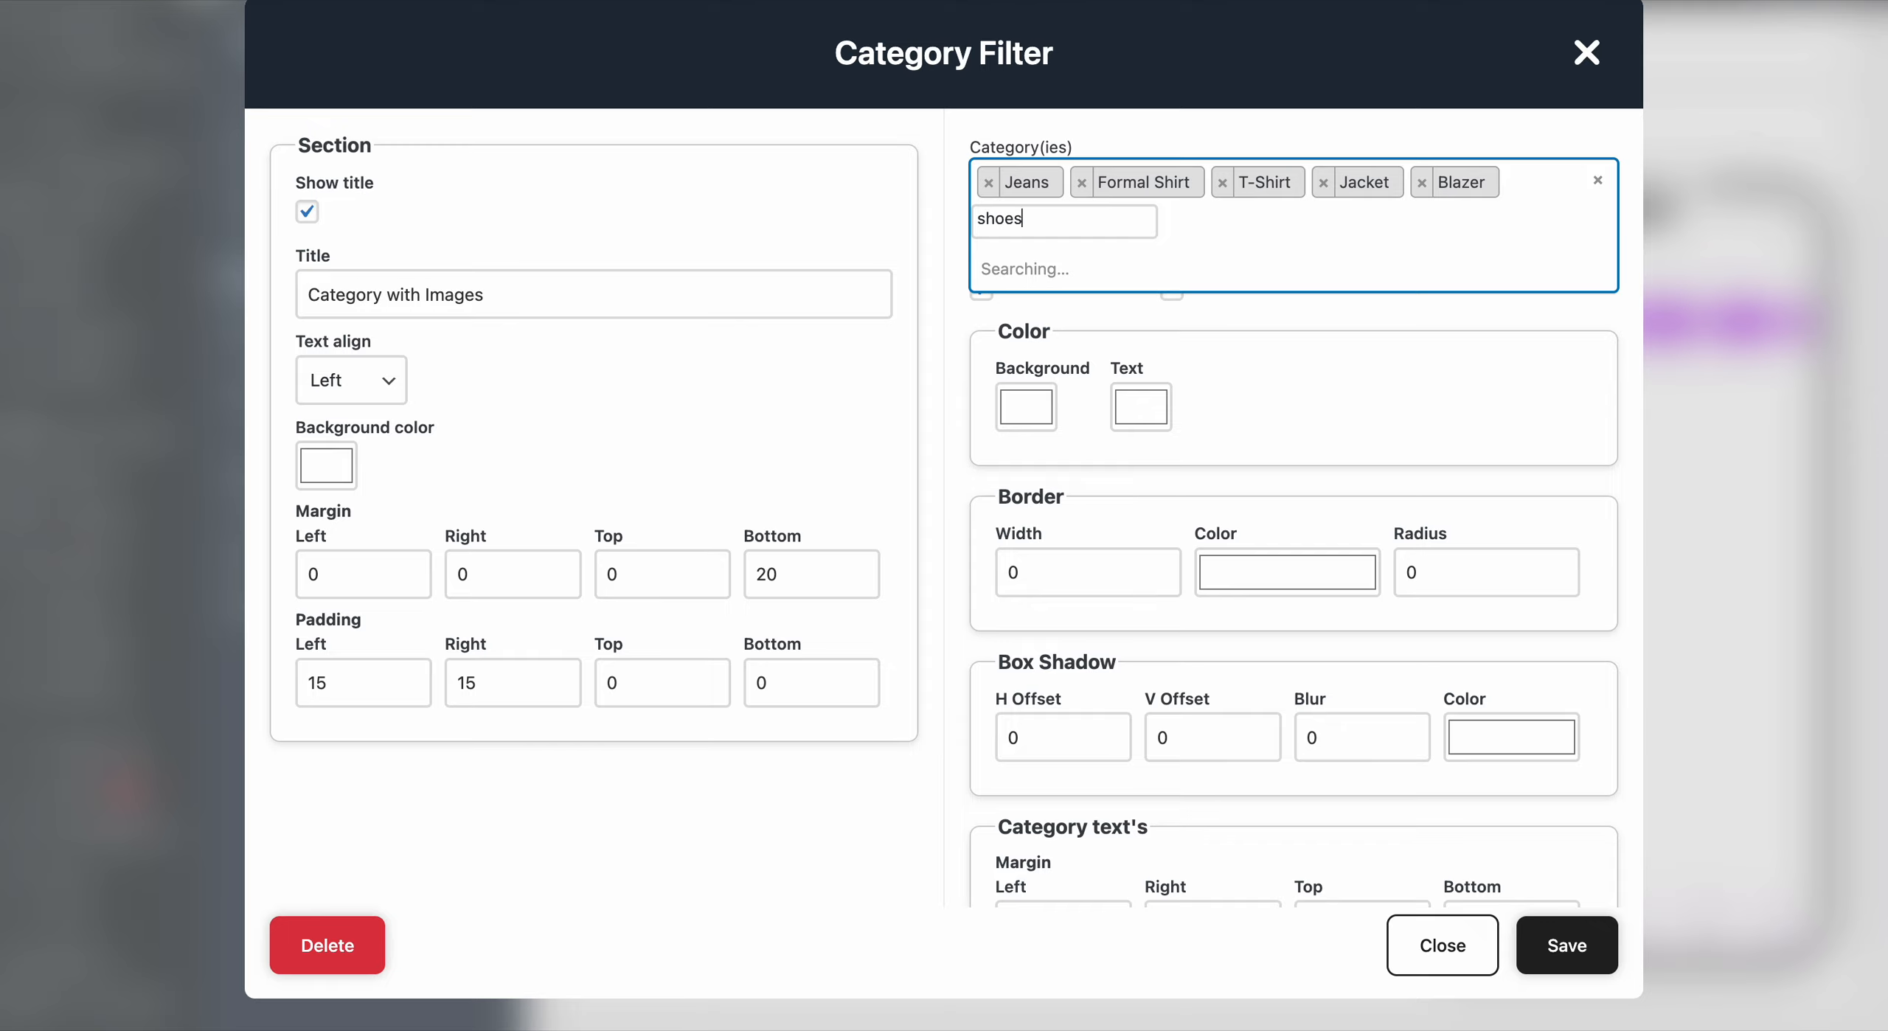
click(1051, 273)
scroll(1141, 357, down, 1)
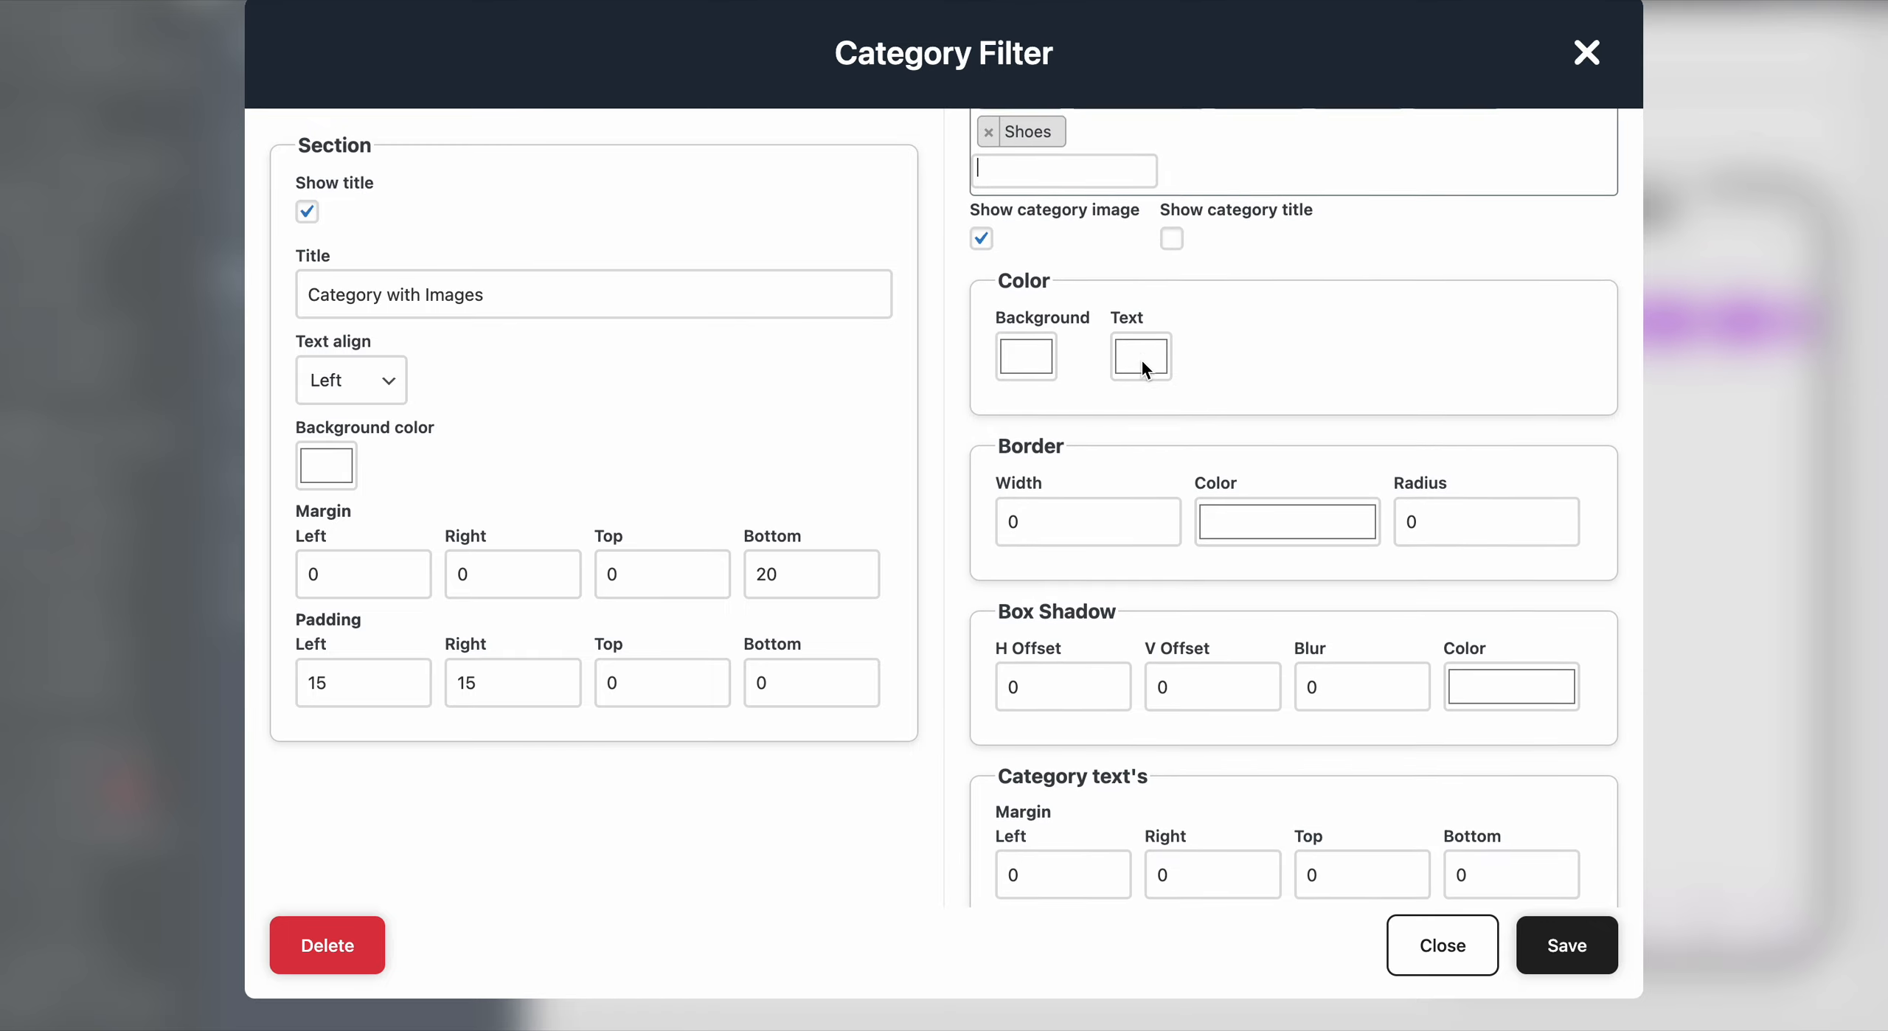
scroll(1140, 357, up, 1)
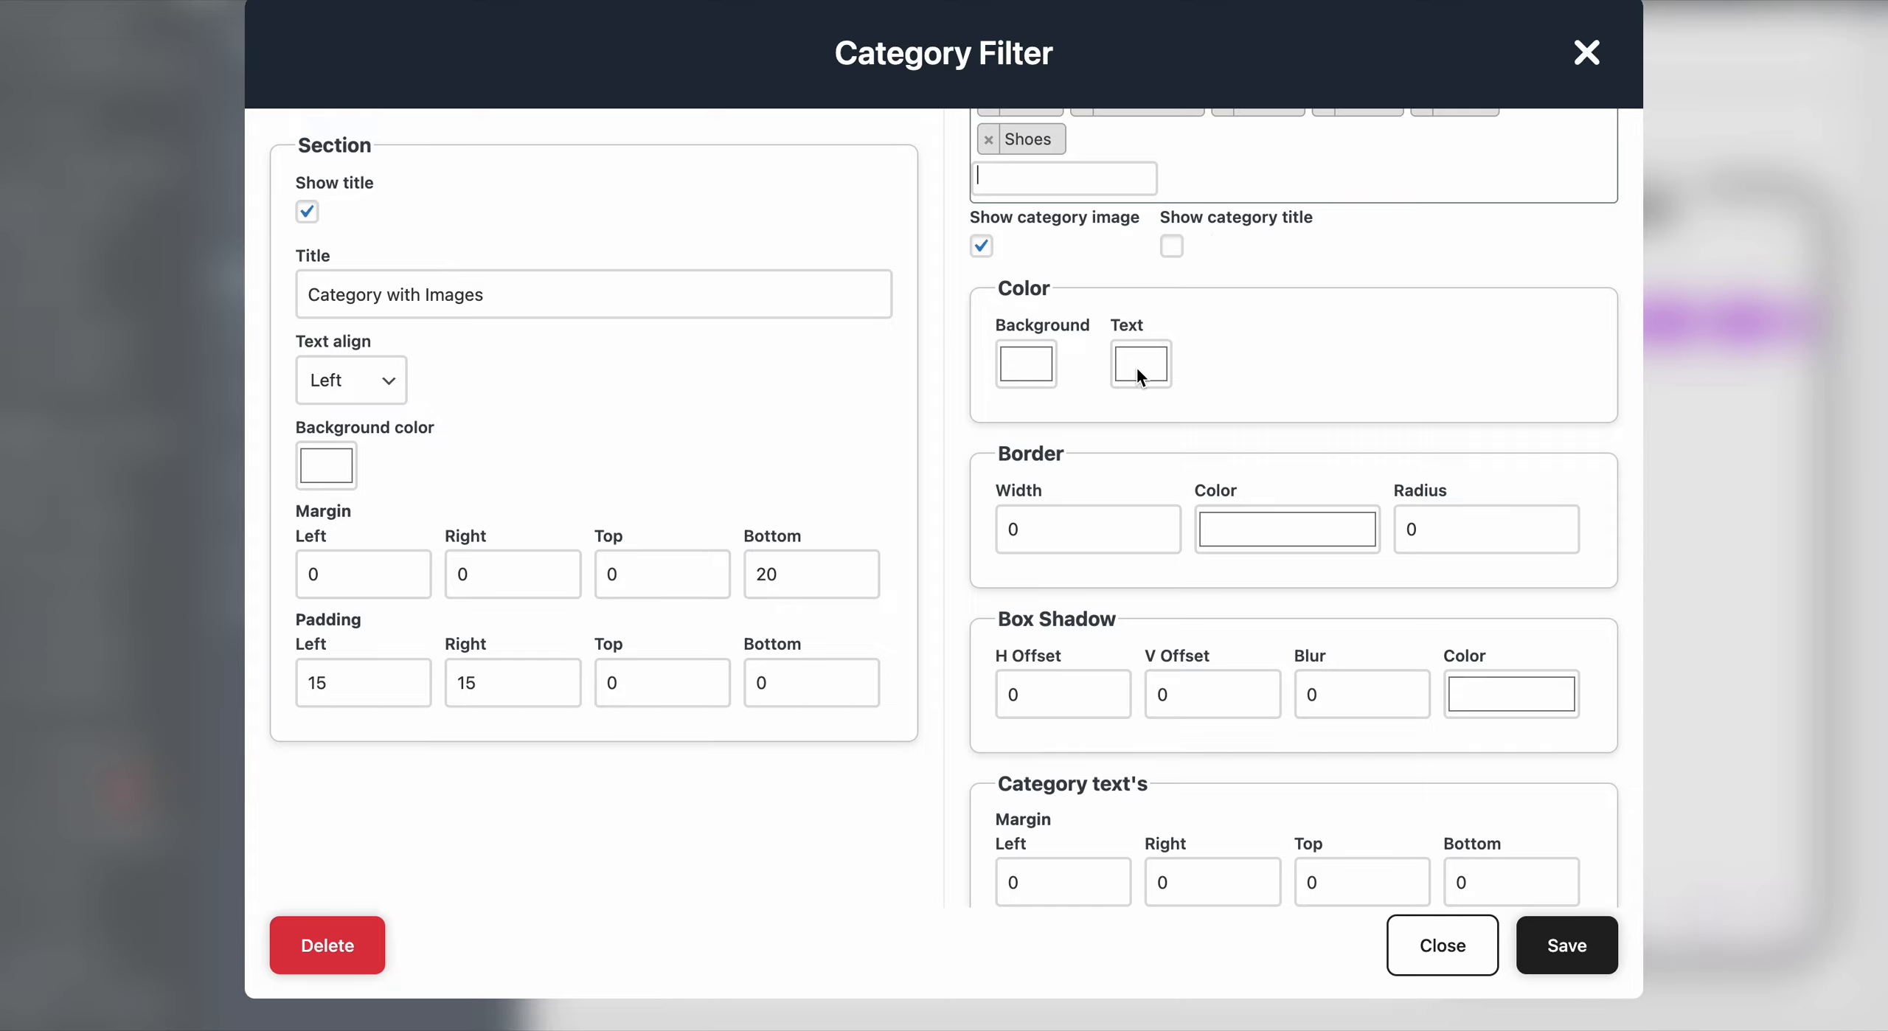
scroll(1226, 493, down, 3)
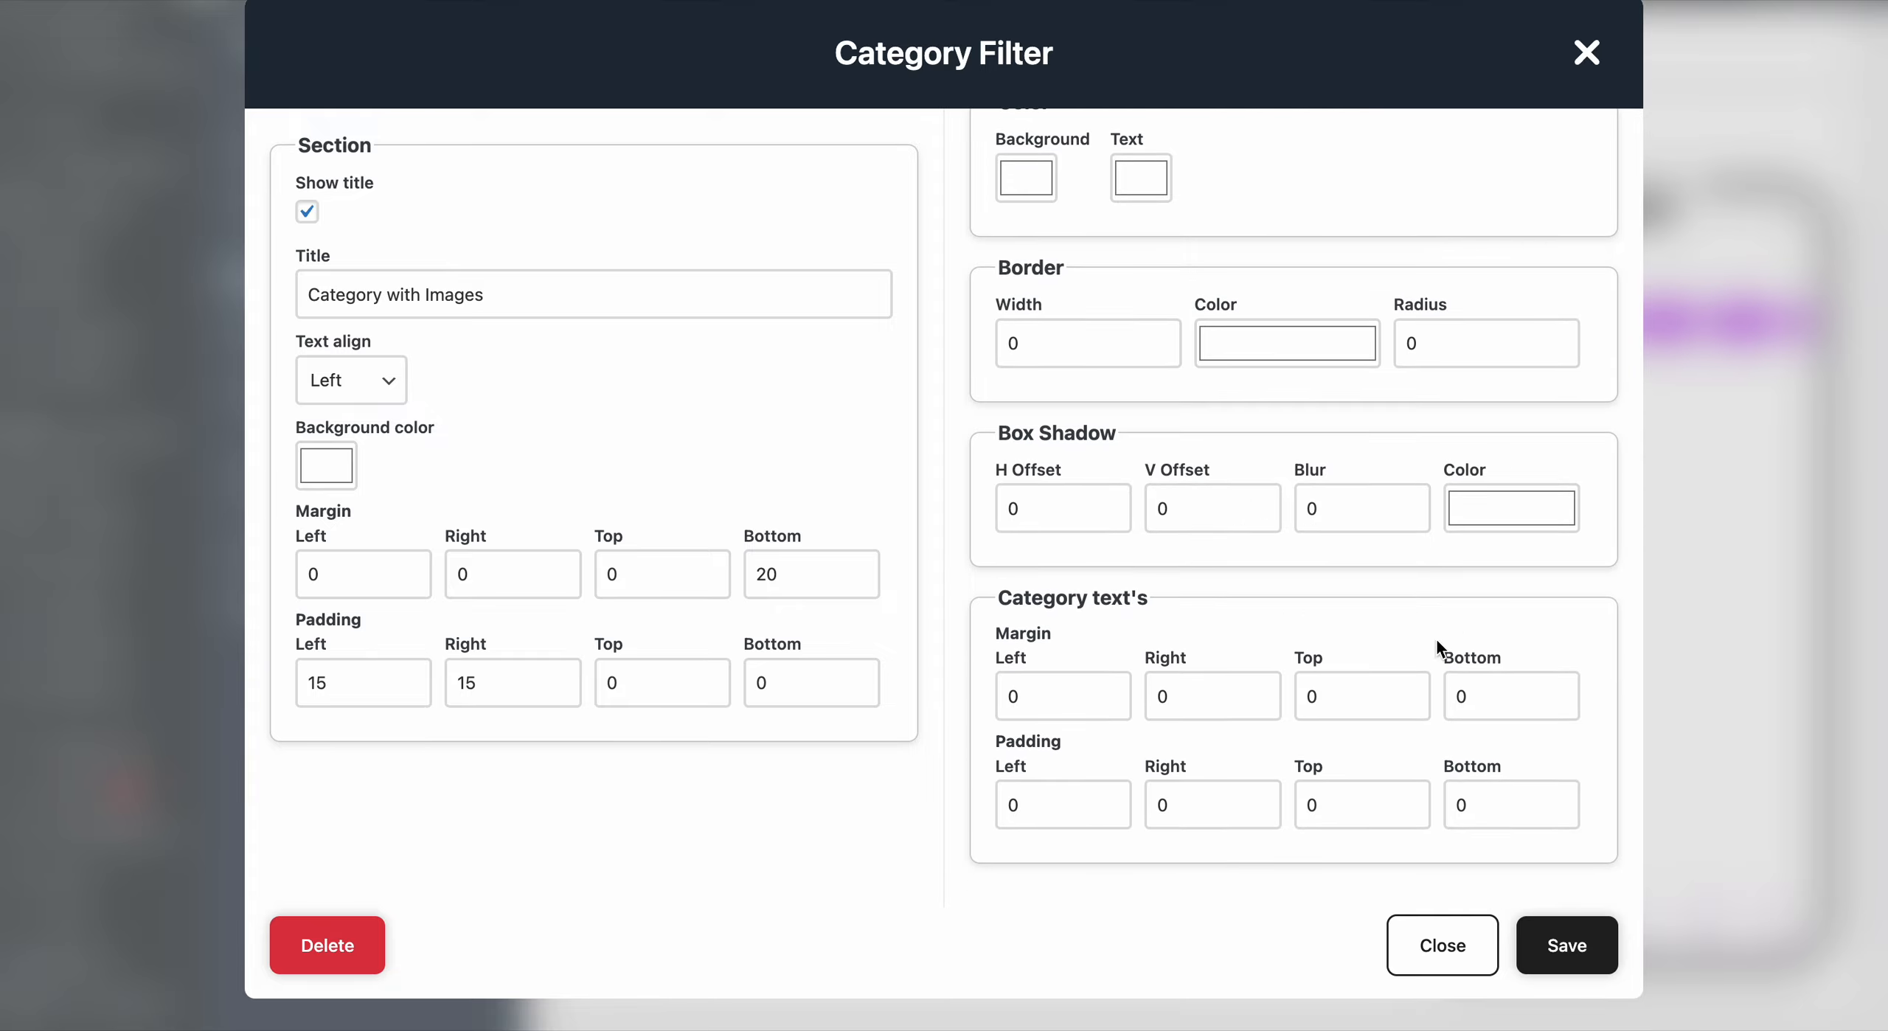
click(1572, 961)
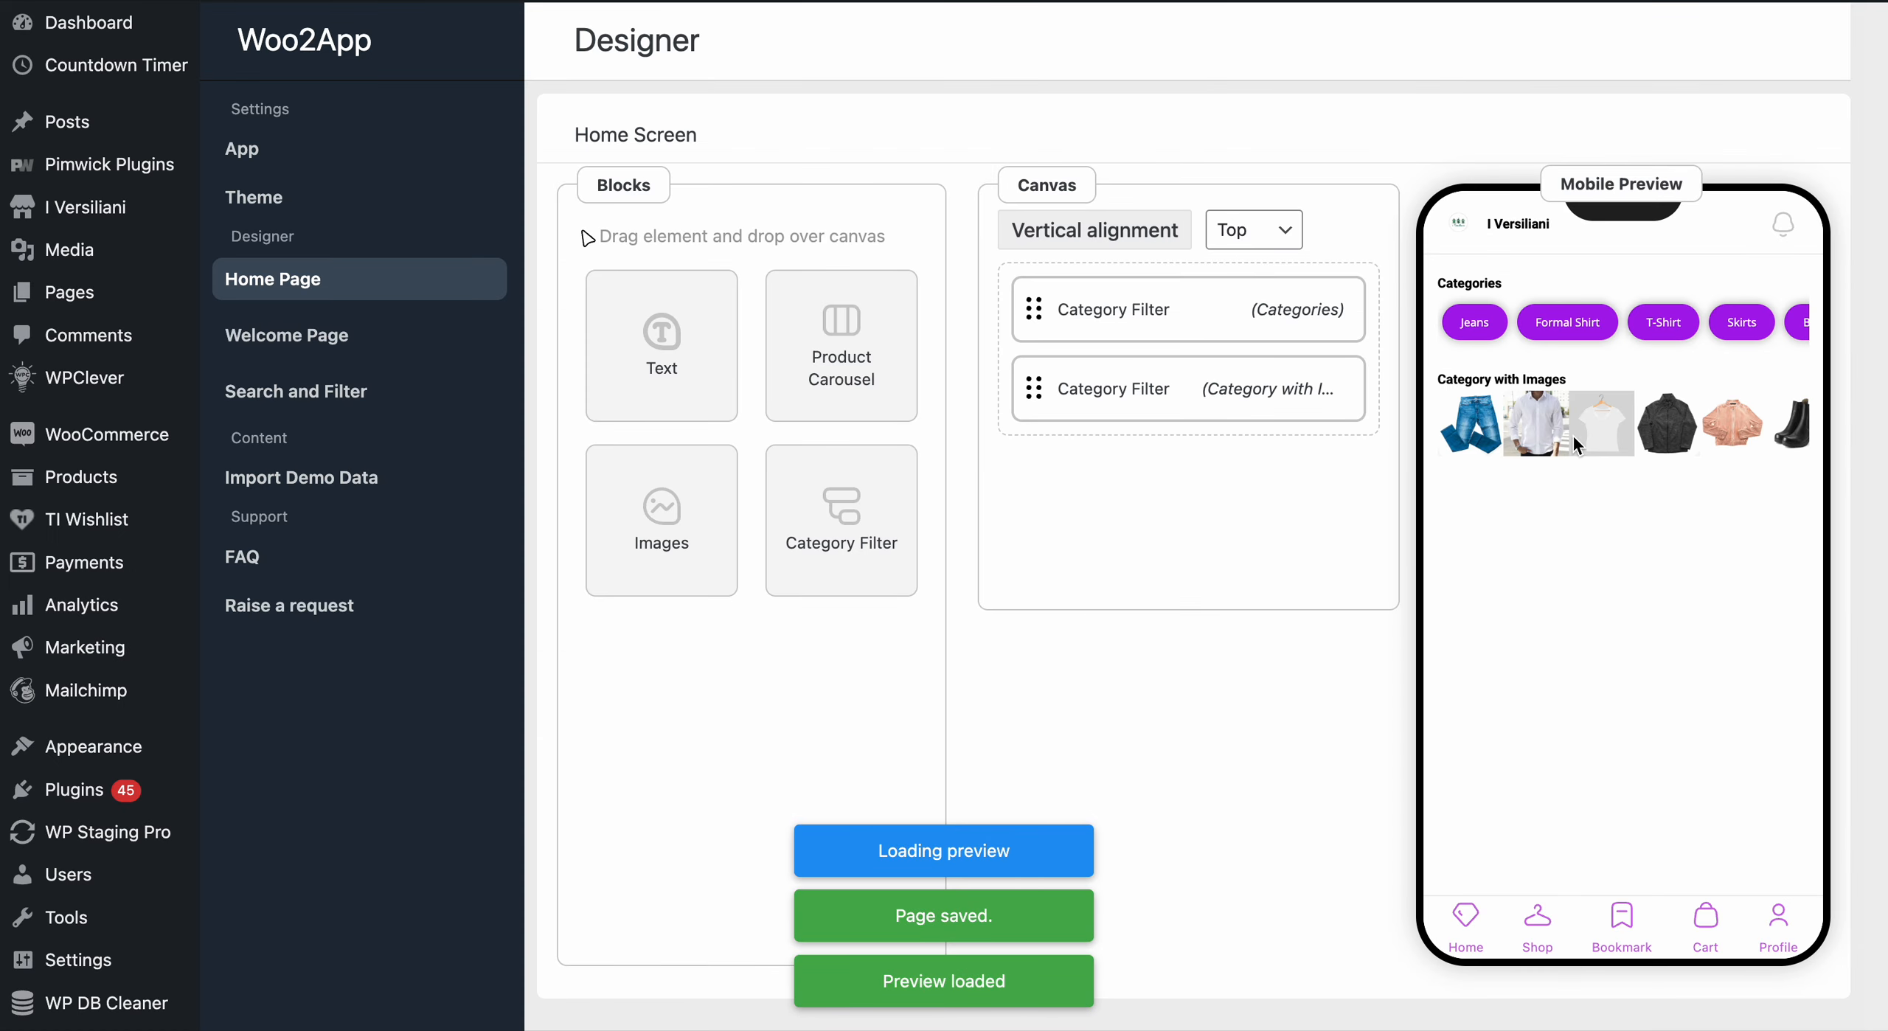
Open the "Category with Images" block's settings and set its border radius to 70.
scroll(1617, 427, left, 2)
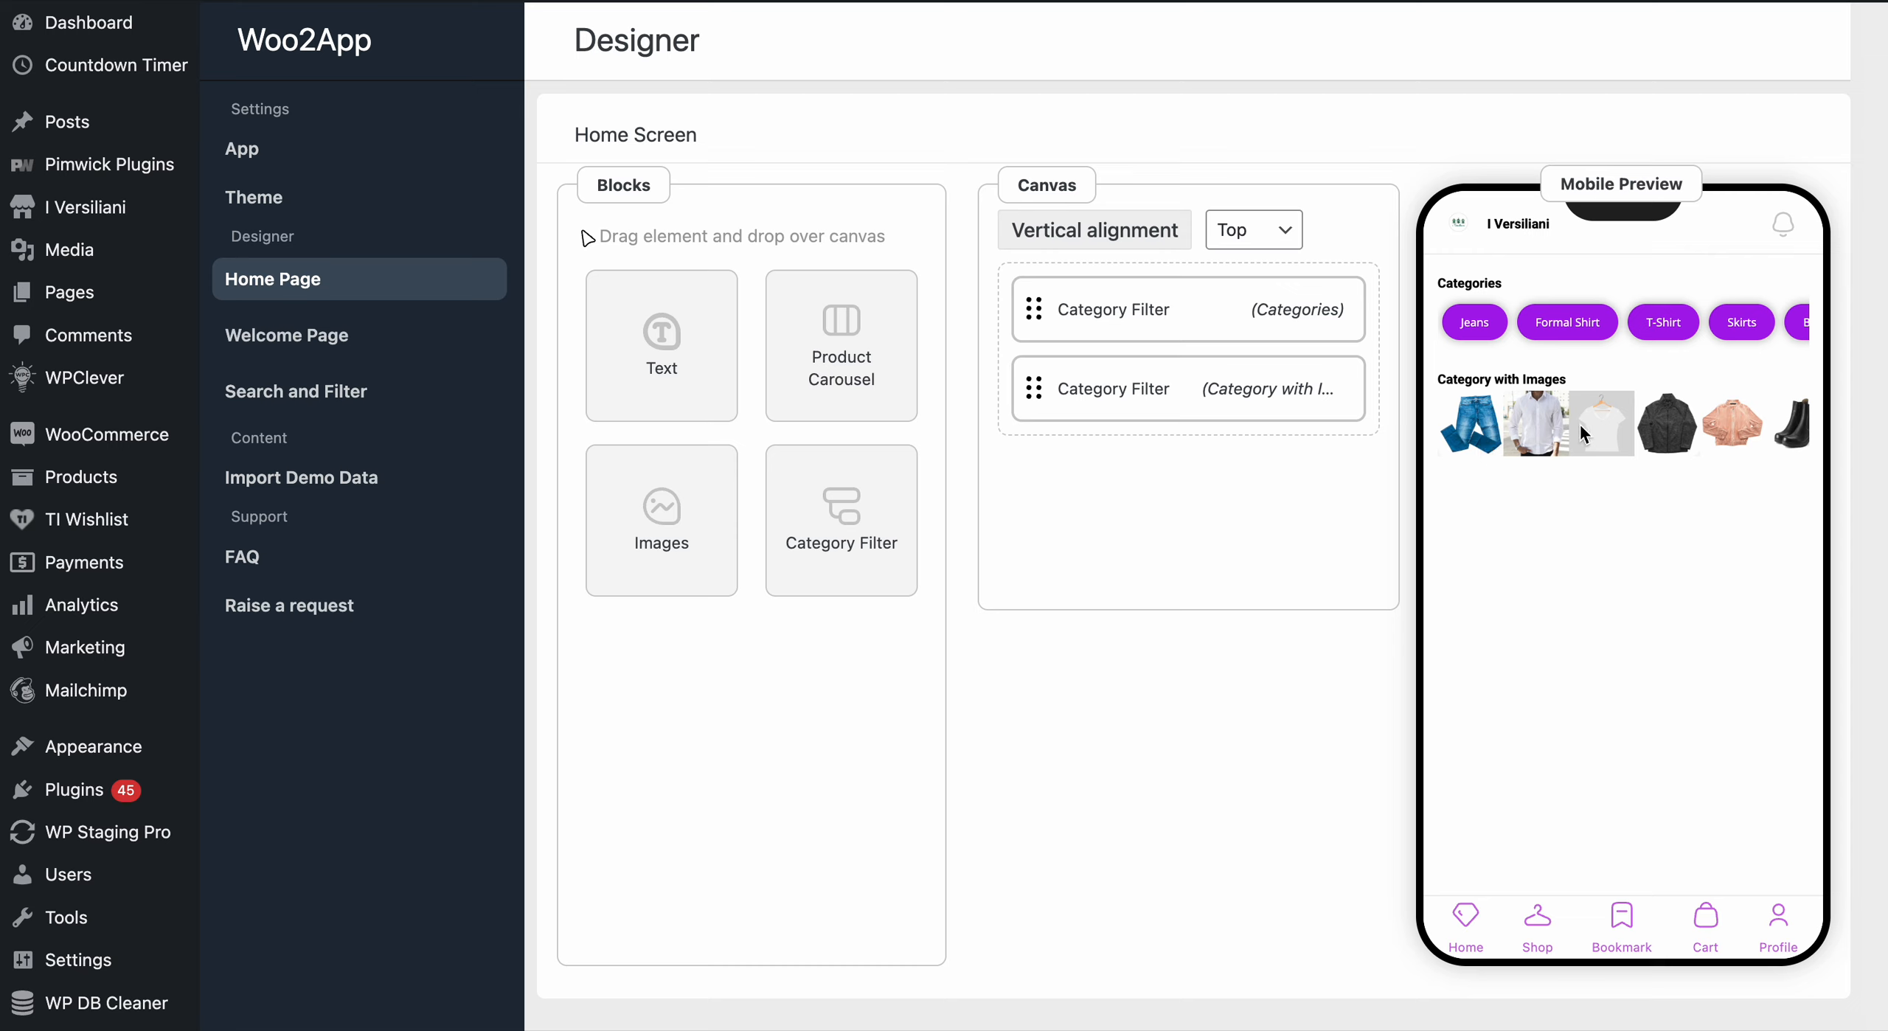
click(1263, 393)
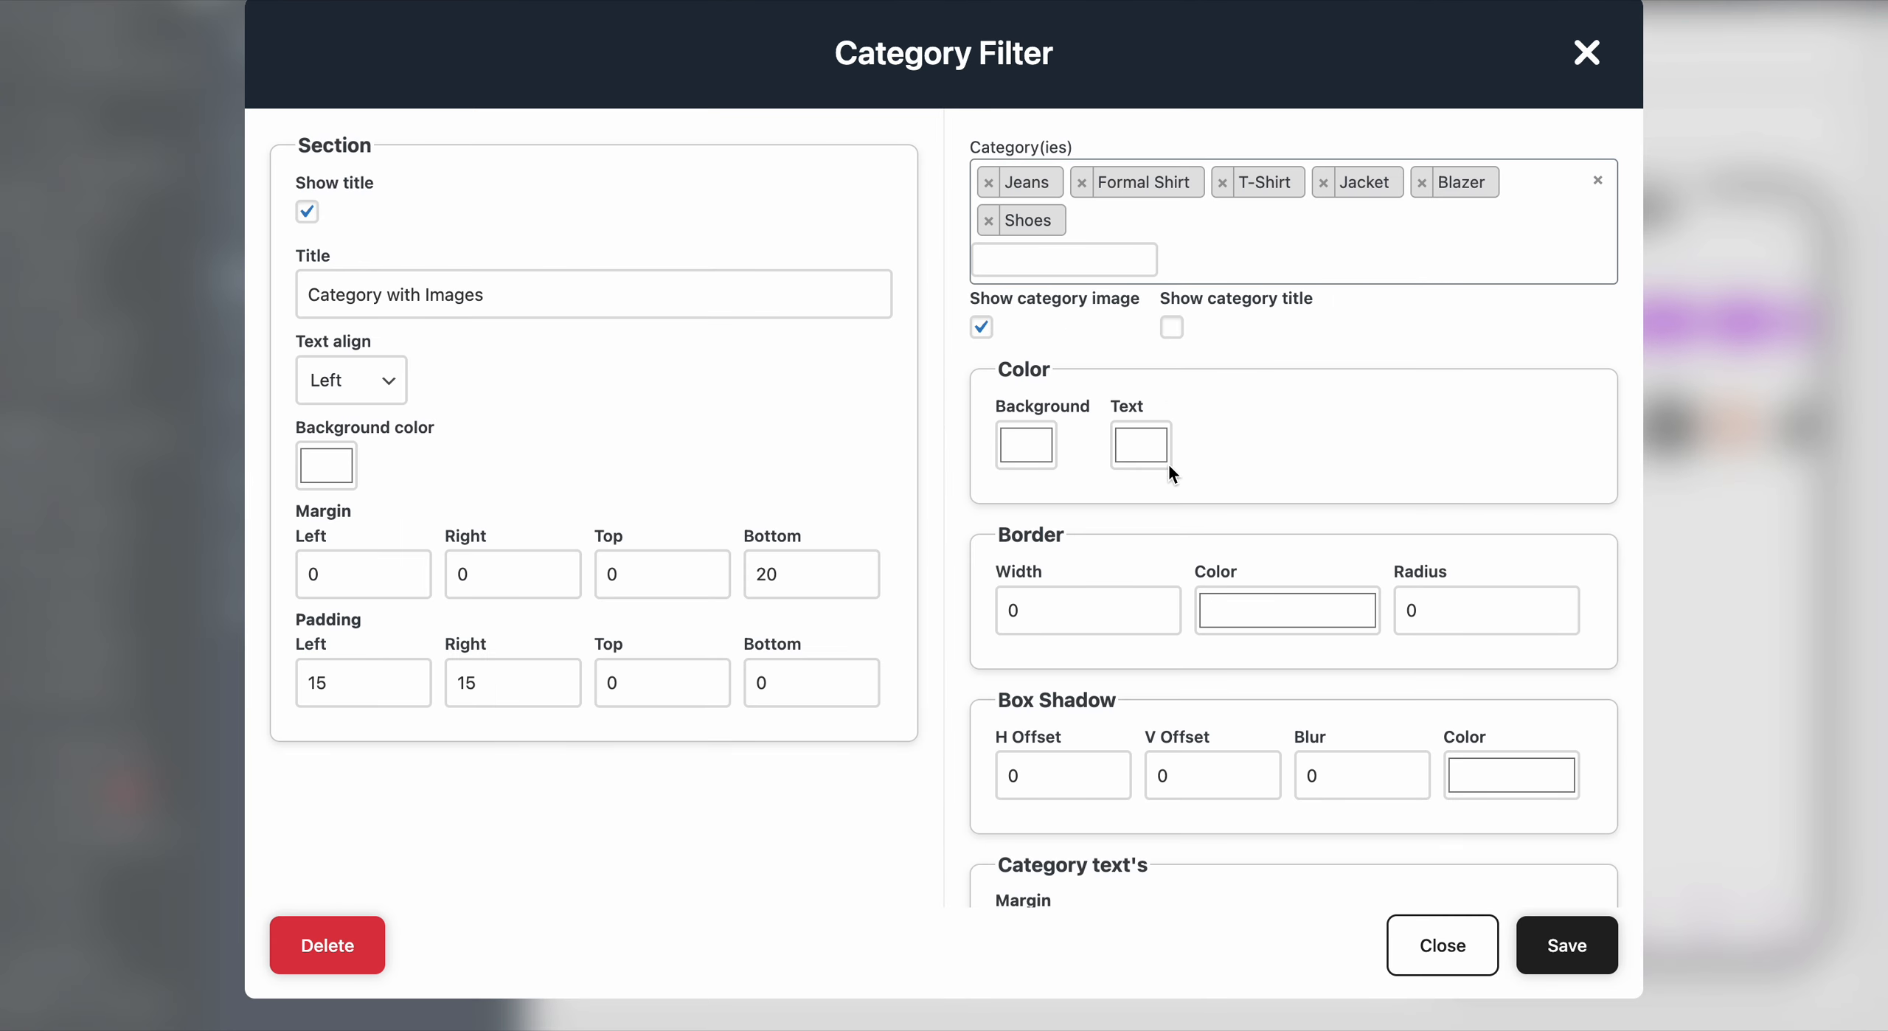
click(1446, 619)
key(super+a)
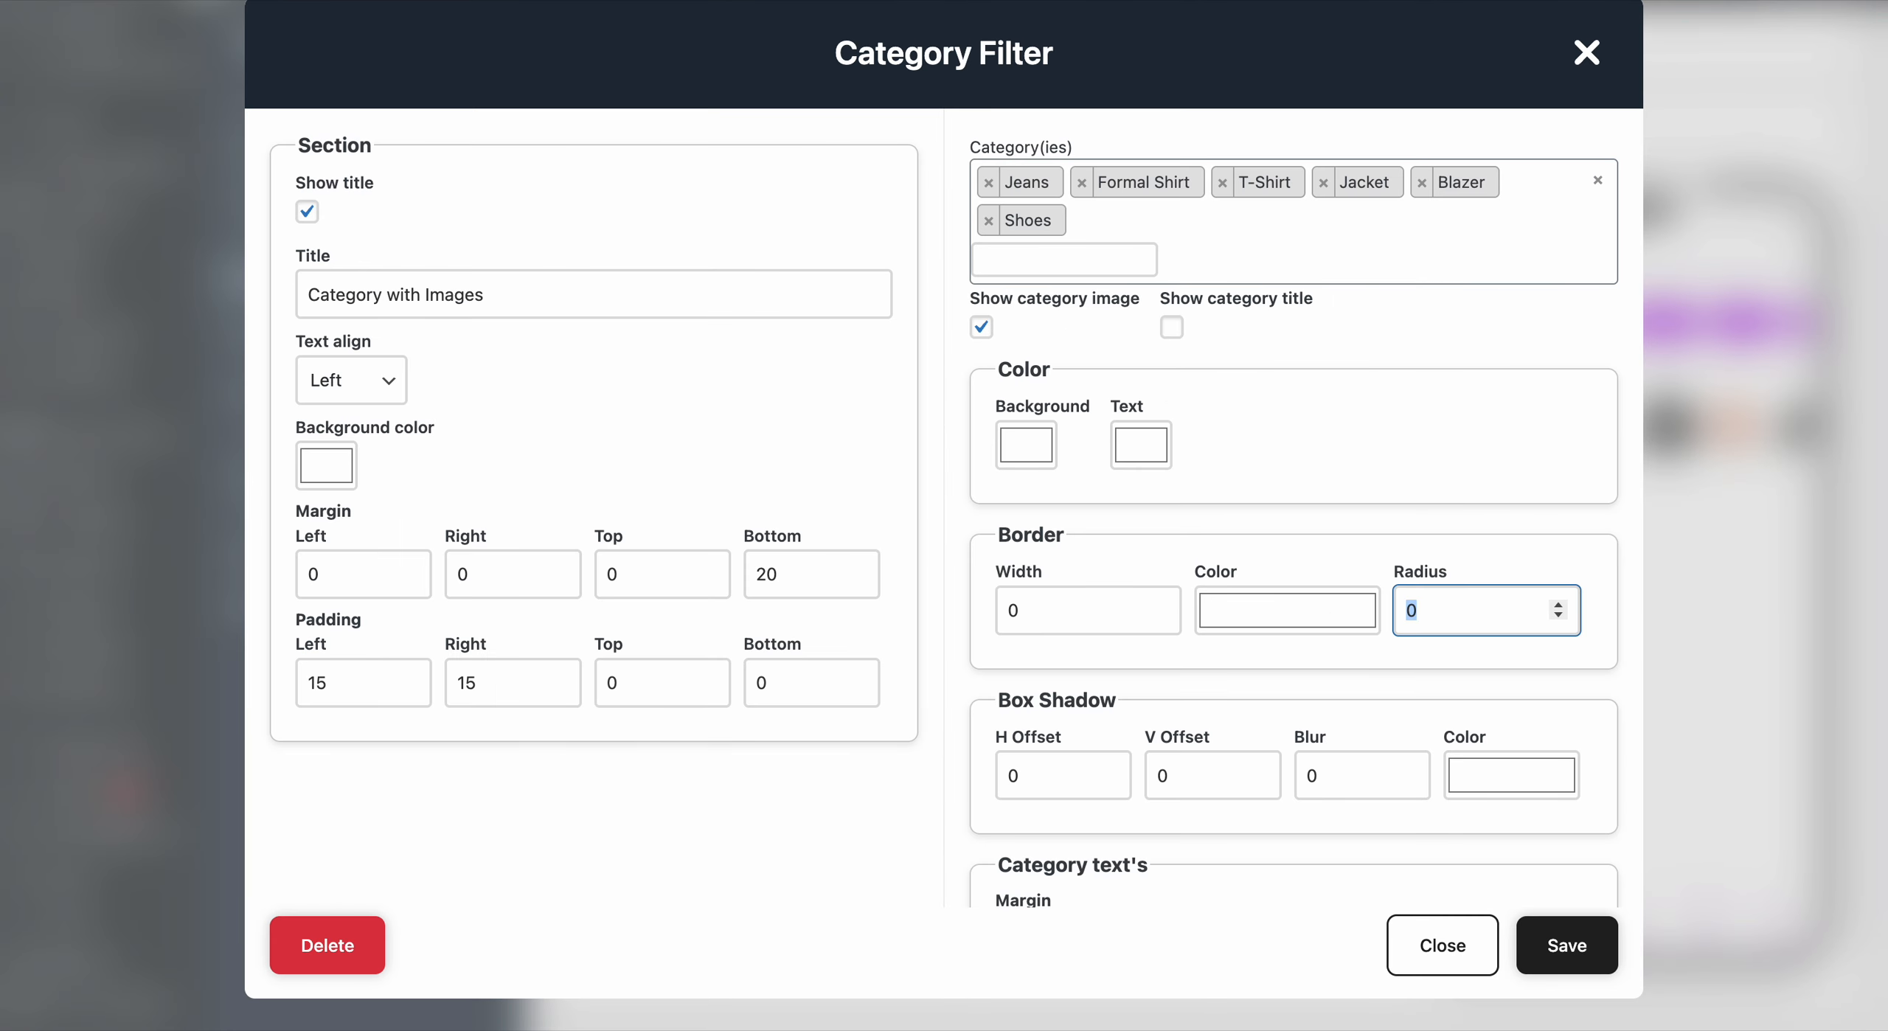
text(70)
Set the category text's right margin to 10 in the "Category with Images" block and save it.
scroll(1360, 628, down, 3)
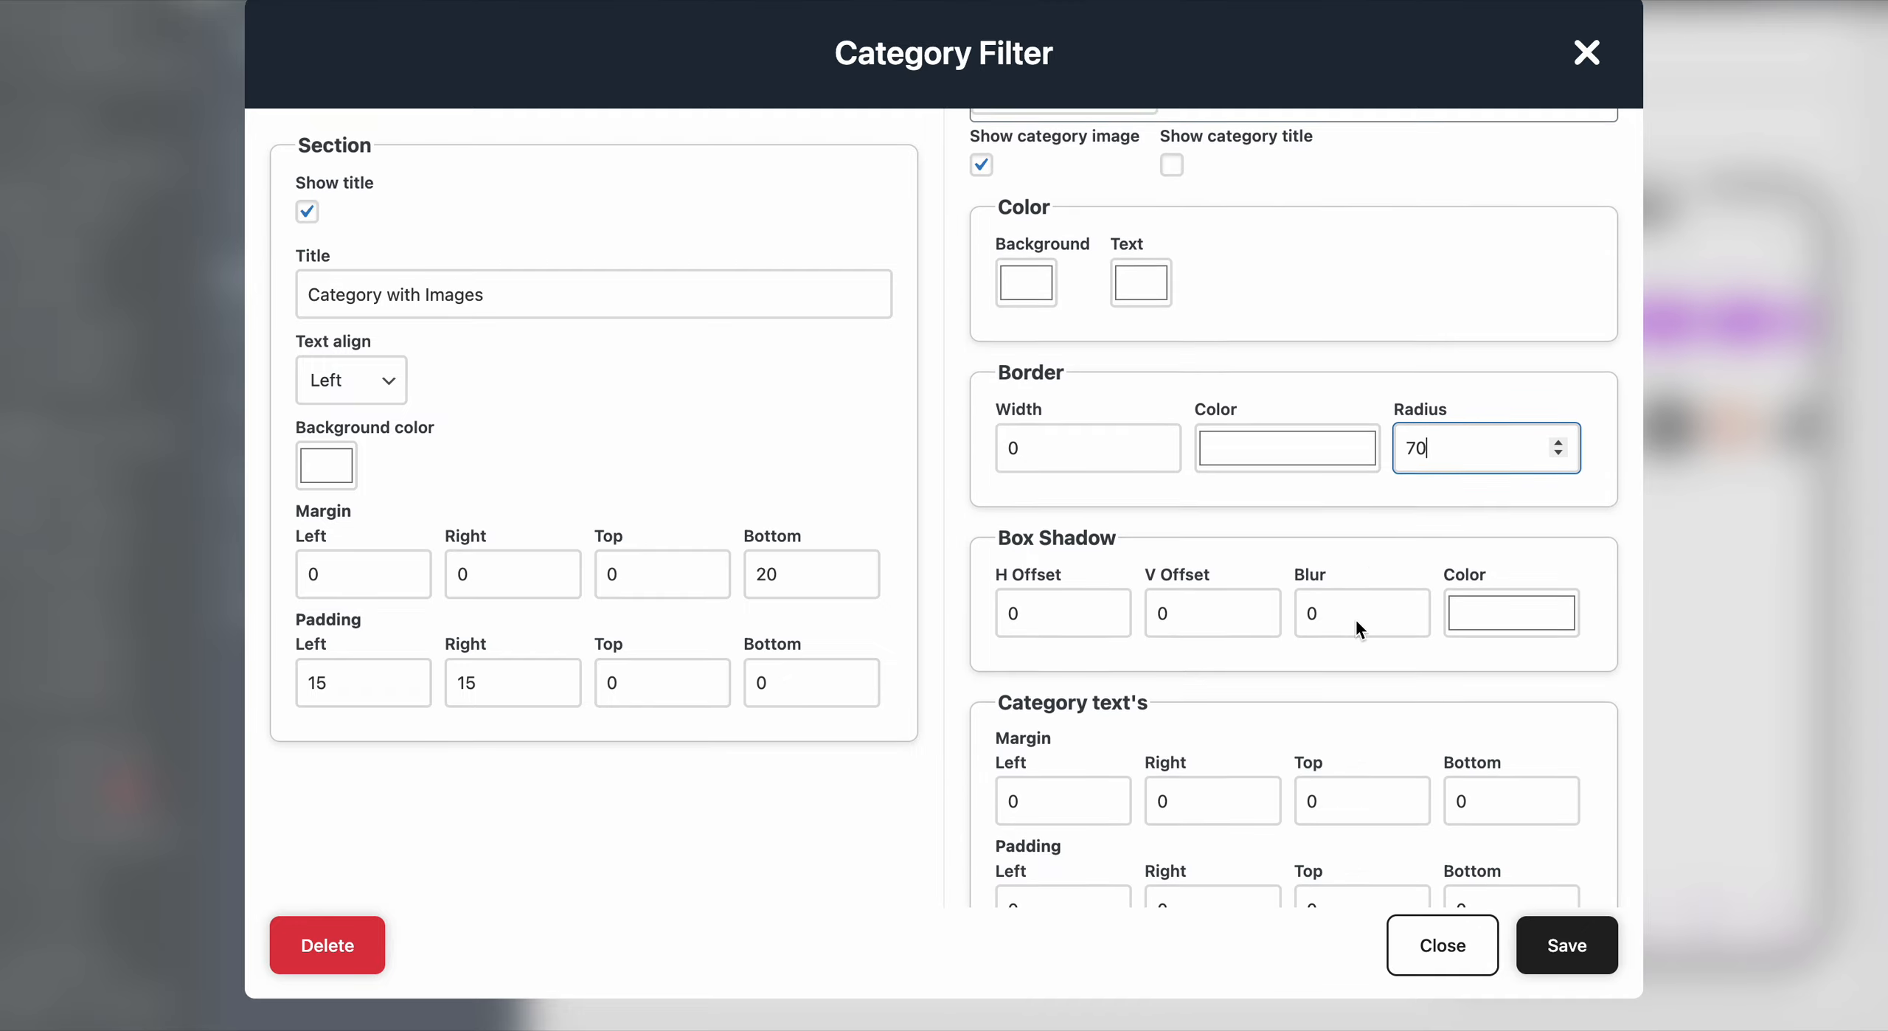
scroll(1350, 686, down, 1)
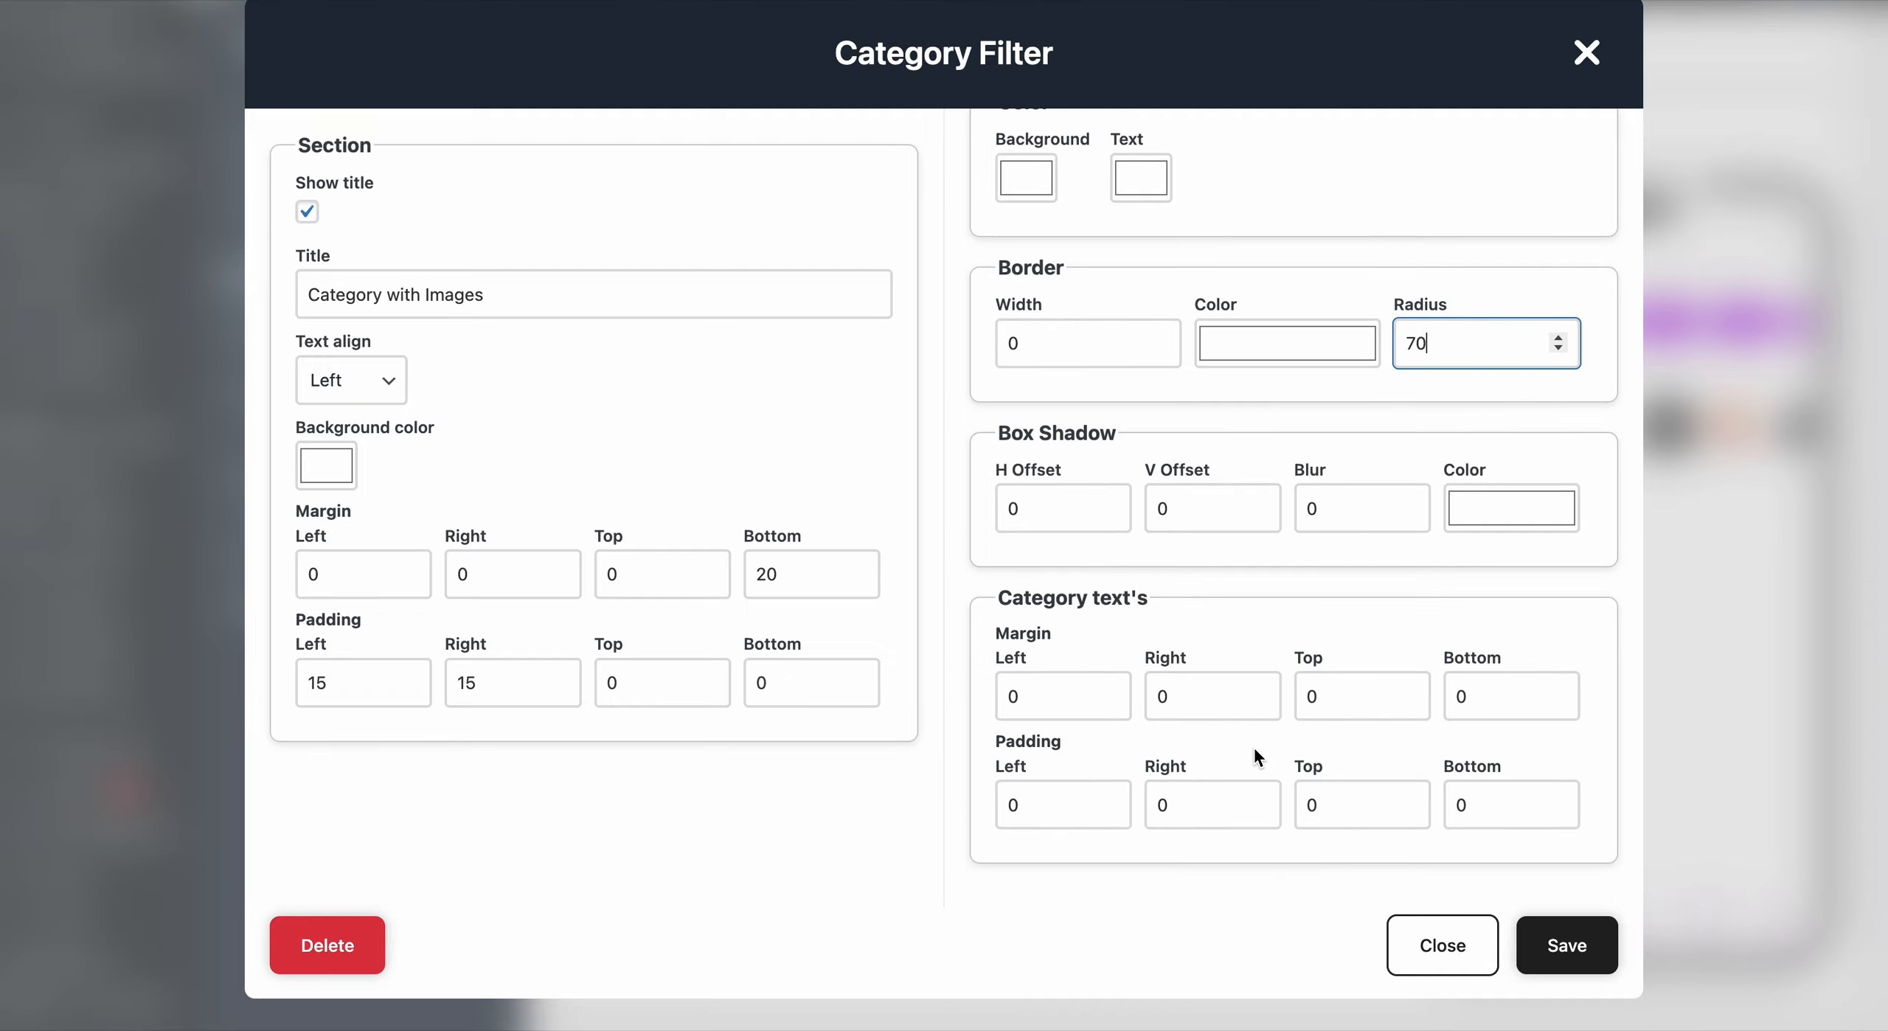
click(1043, 805)
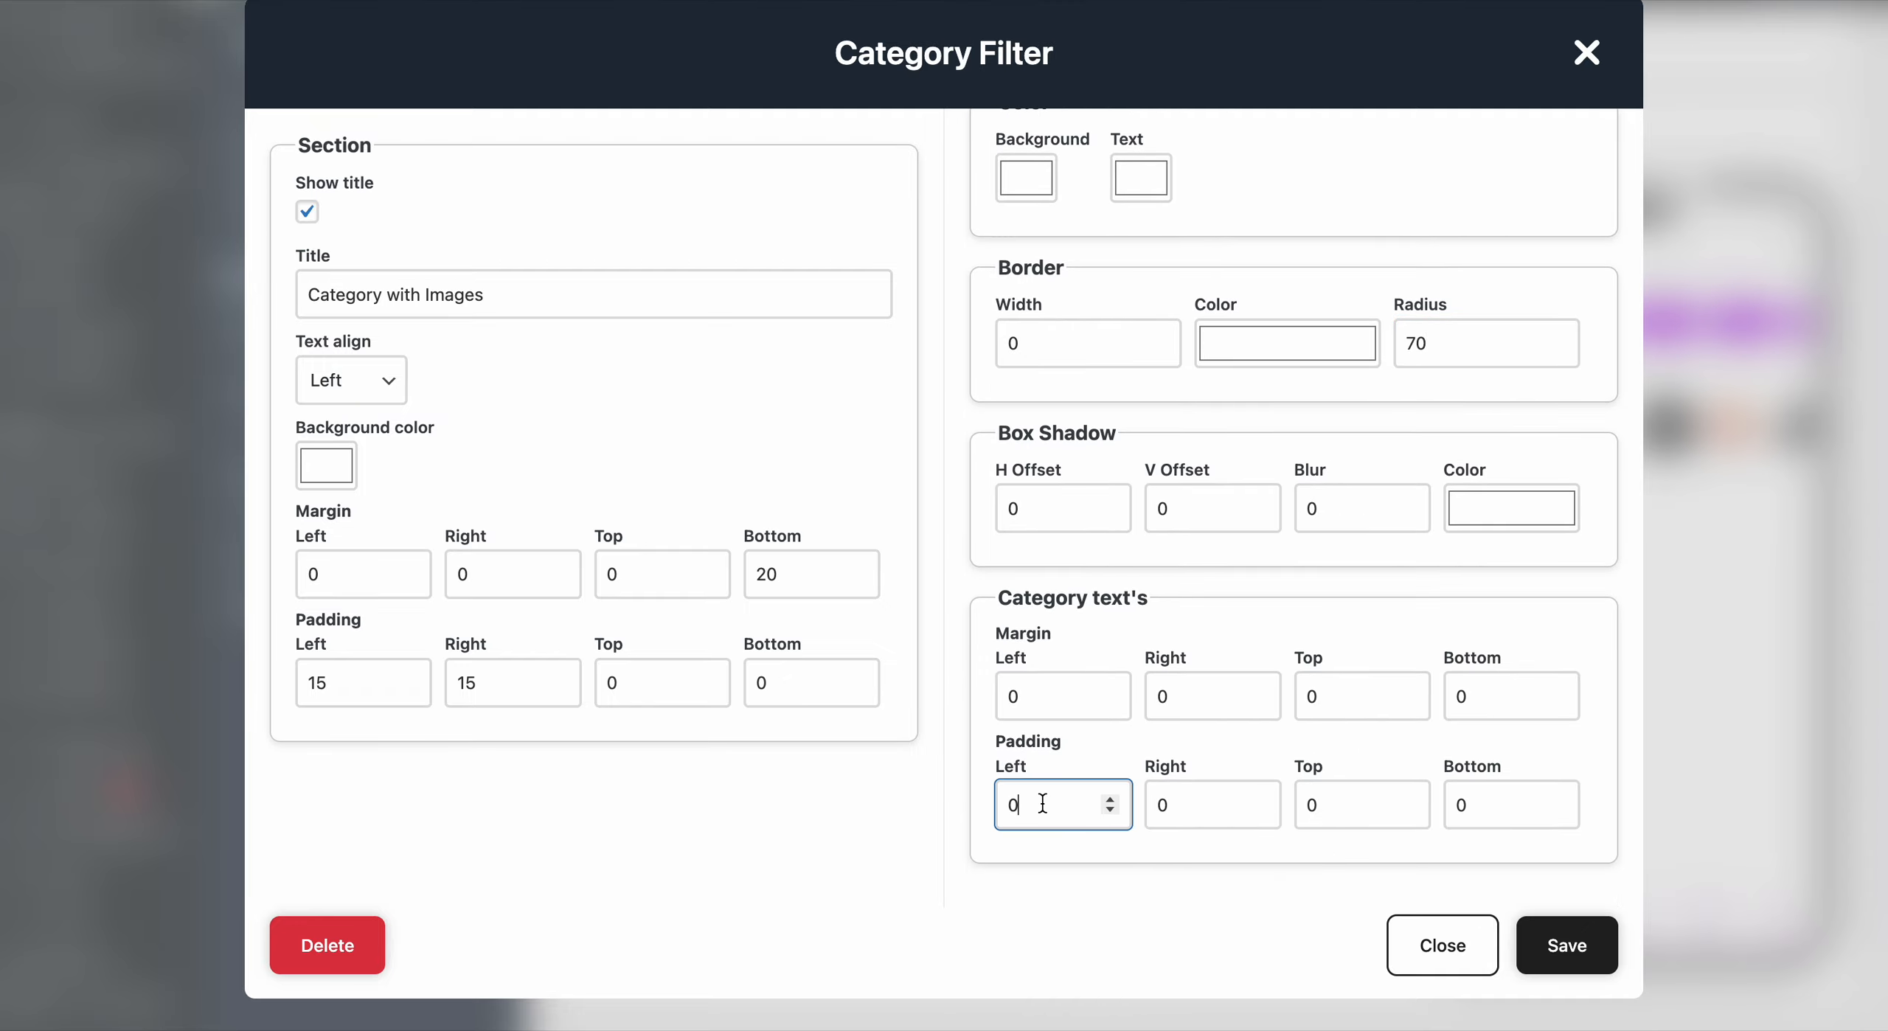
click(1157, 696)
text(1)
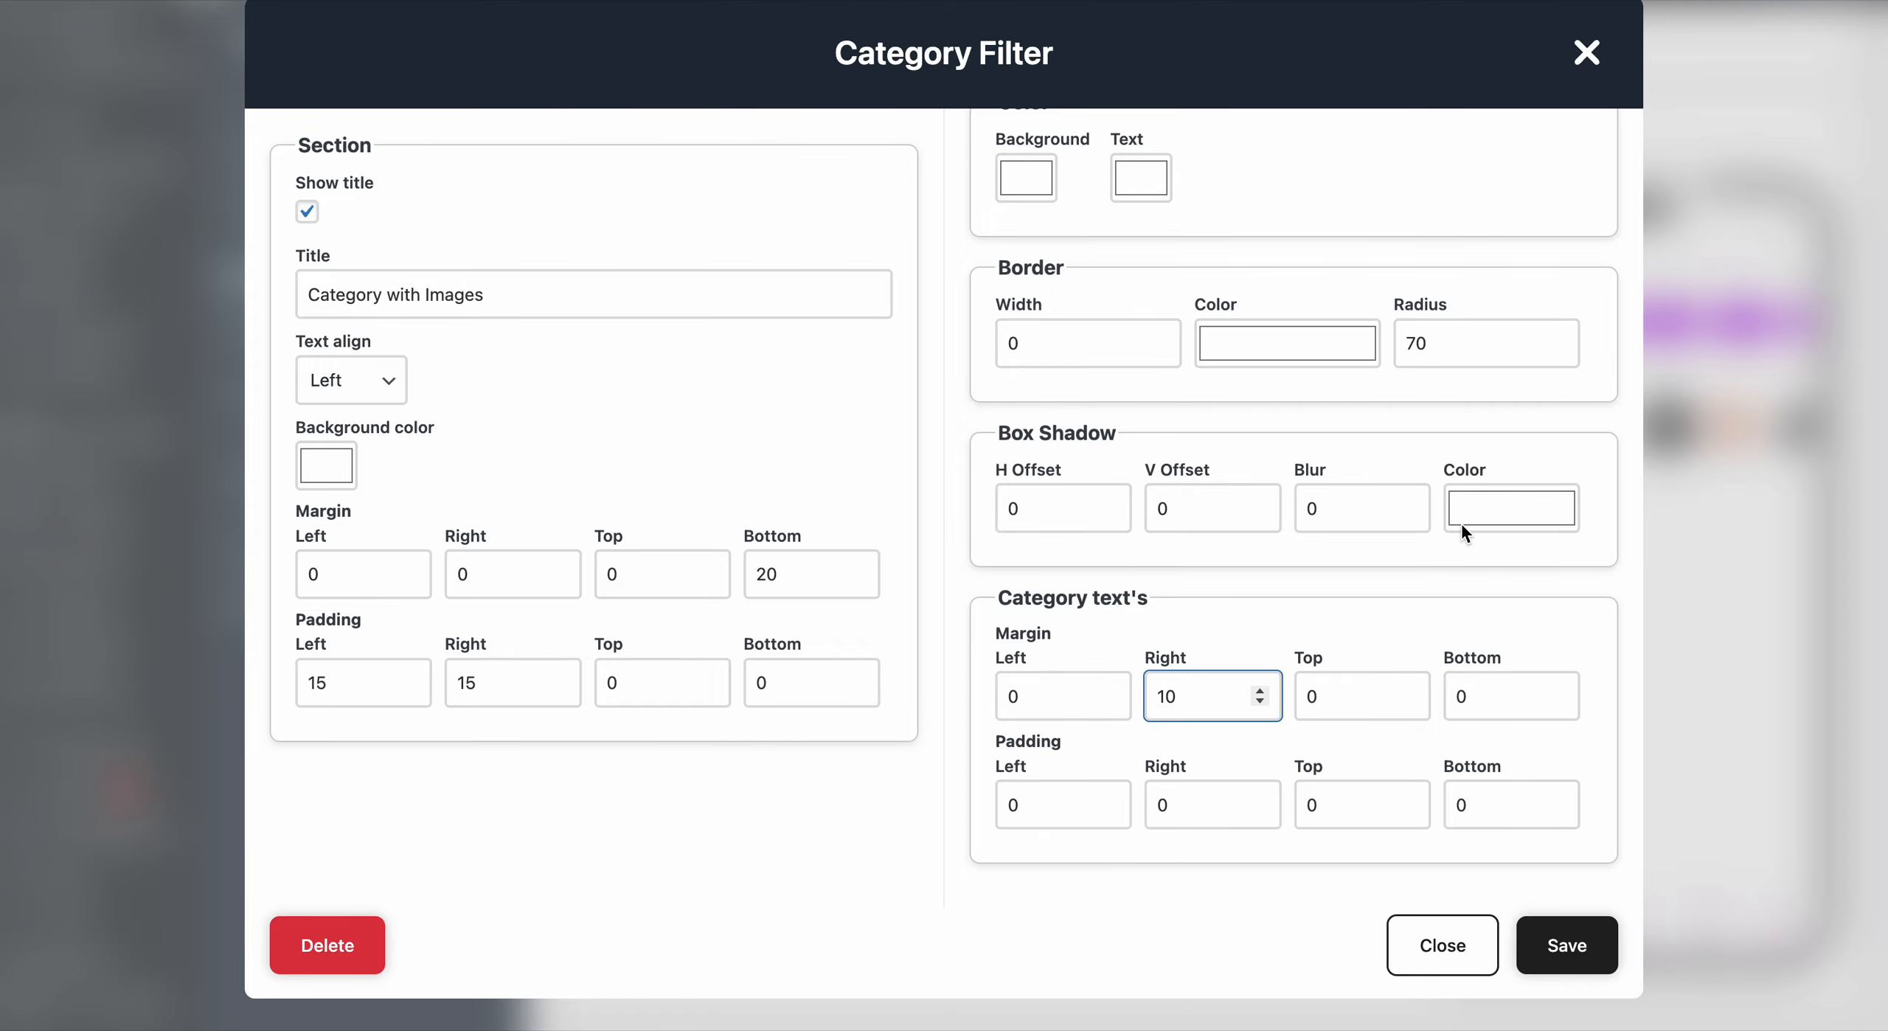
click(1564, 944)
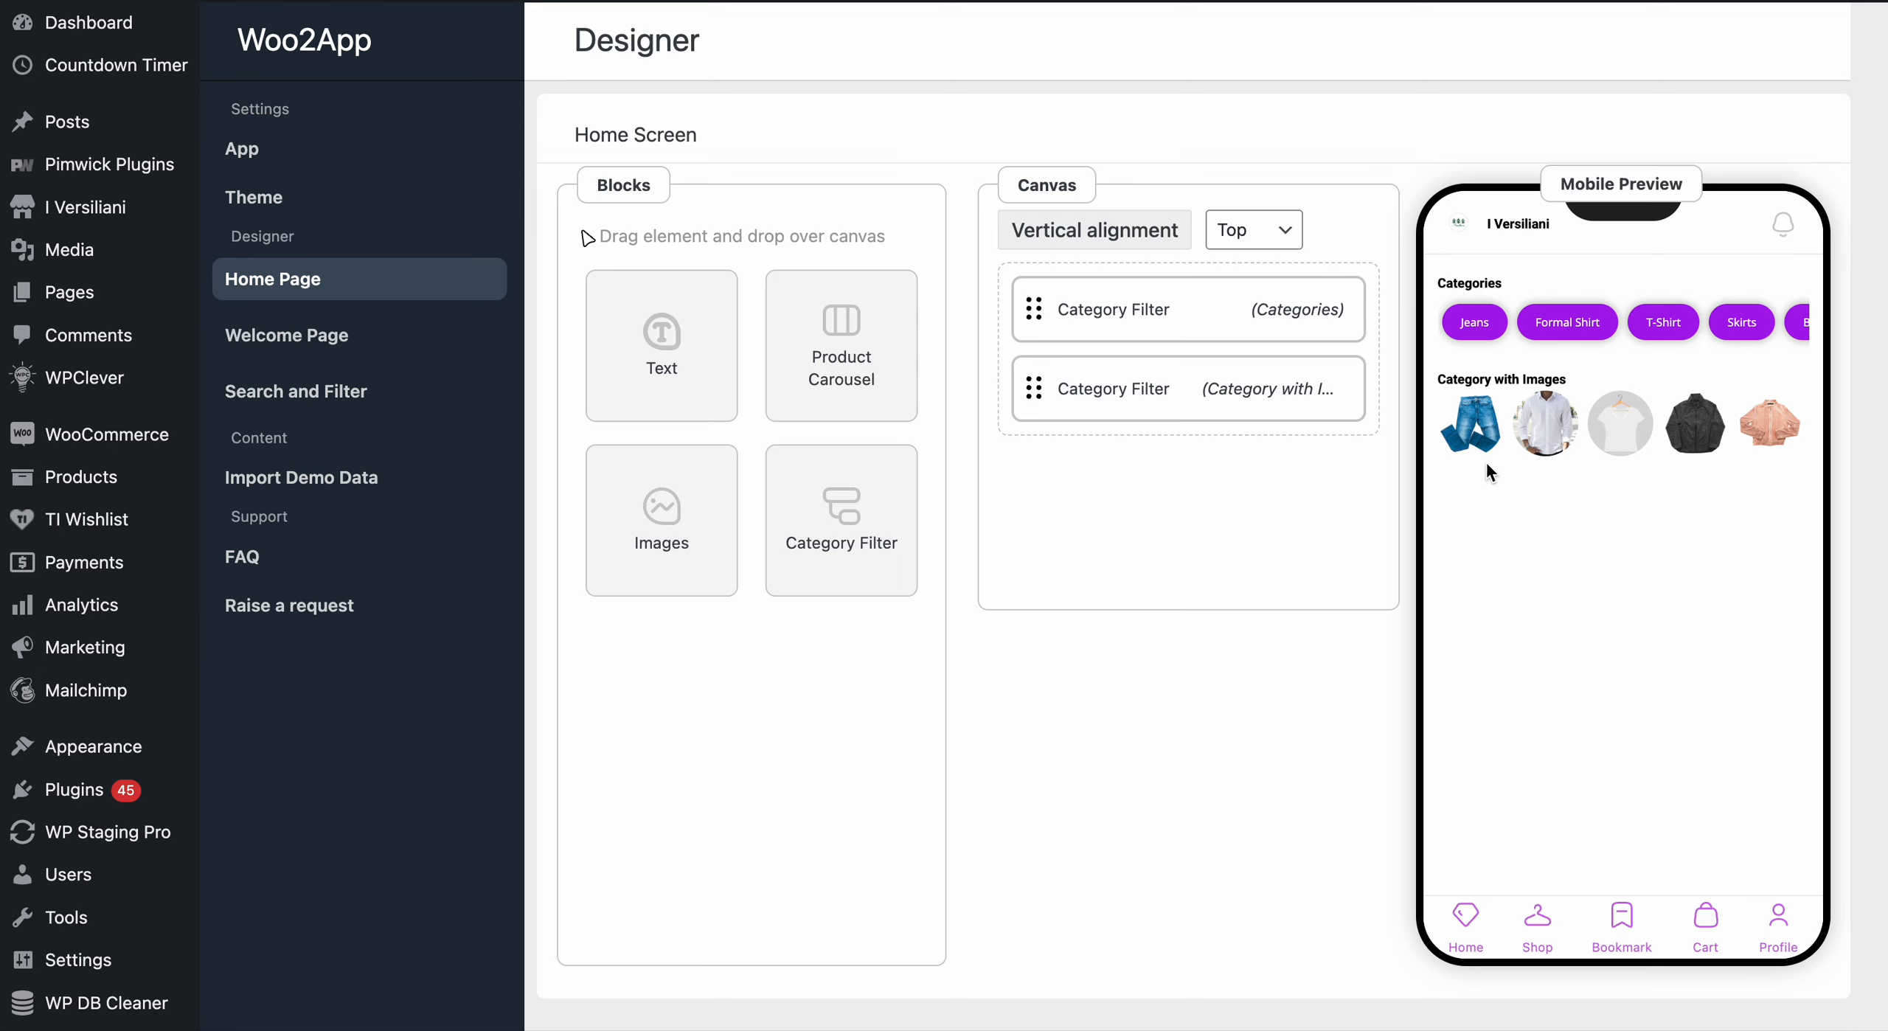
Give the "Category with Images" block a light gray border with width 2 and save it.
click(1353, 391)
click(1102, 594)
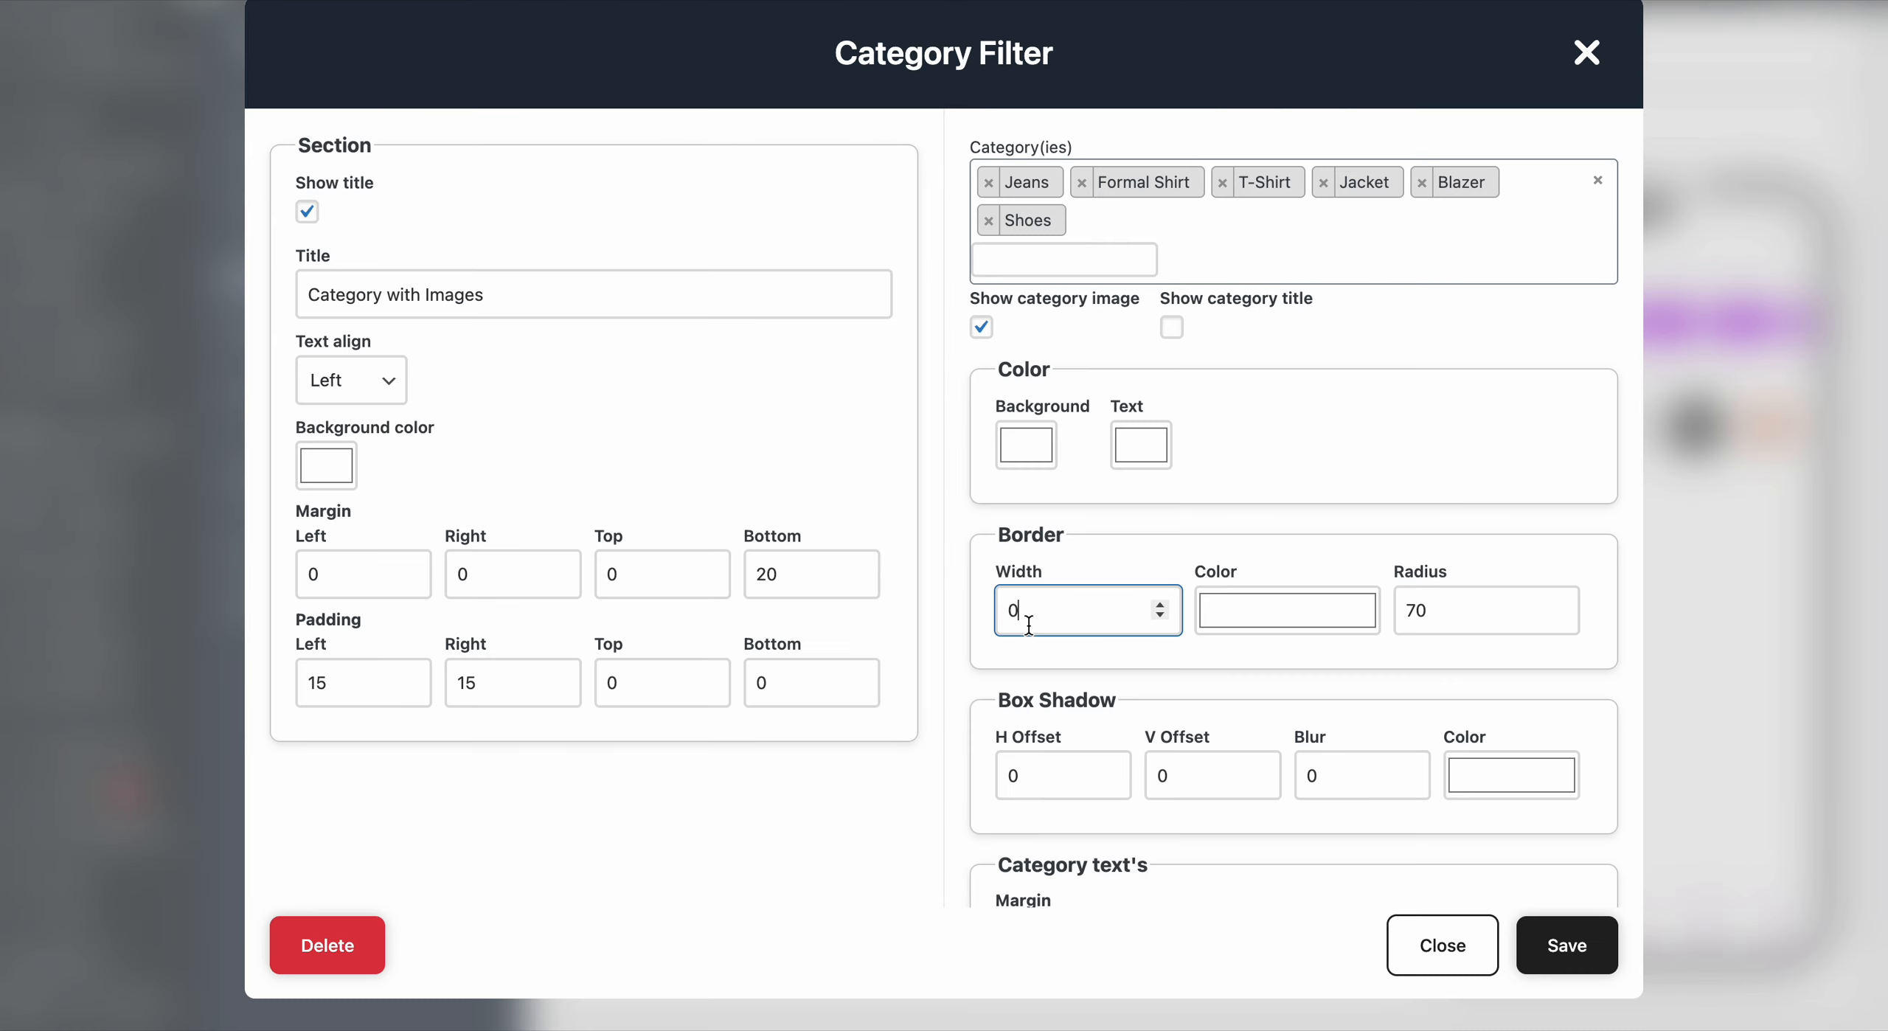
key(BackSpace)
text(2)
click(1314, 616)
drag(1200, 696, 1180, 670)
click(1538, 539)
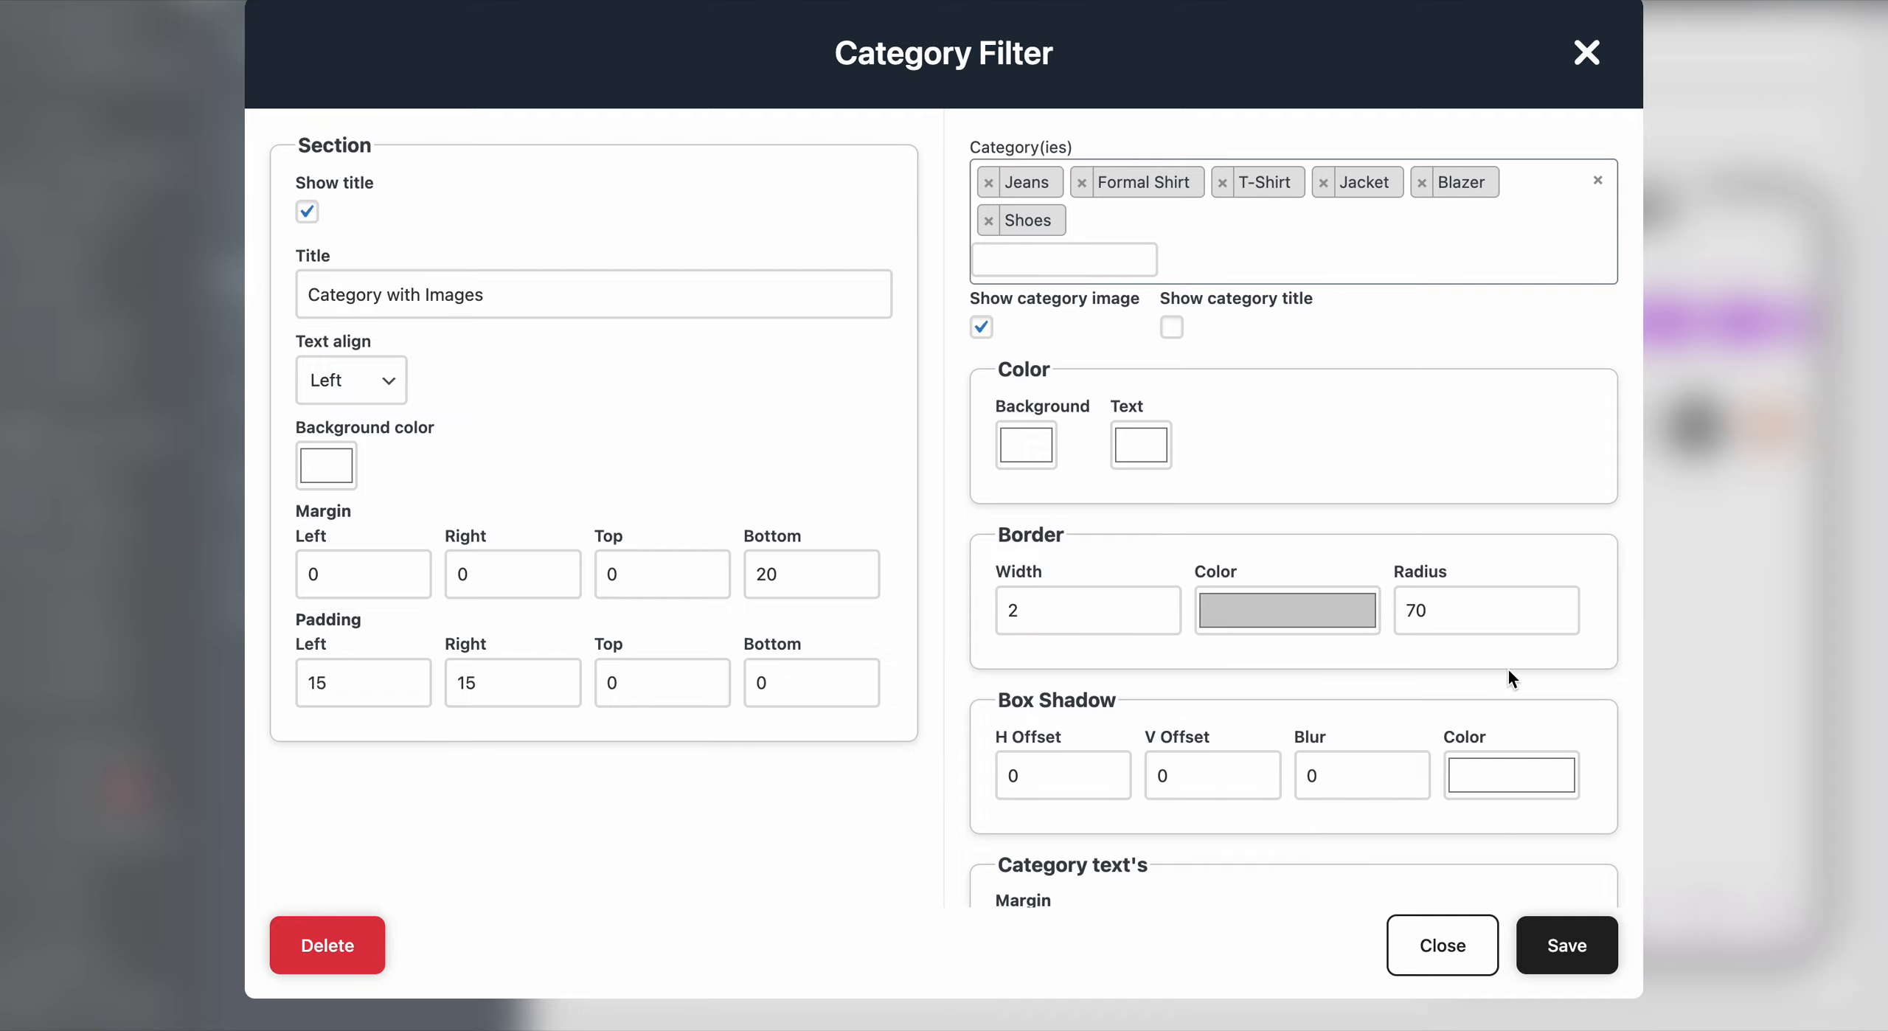
scroll(1509, 673, down, 3)
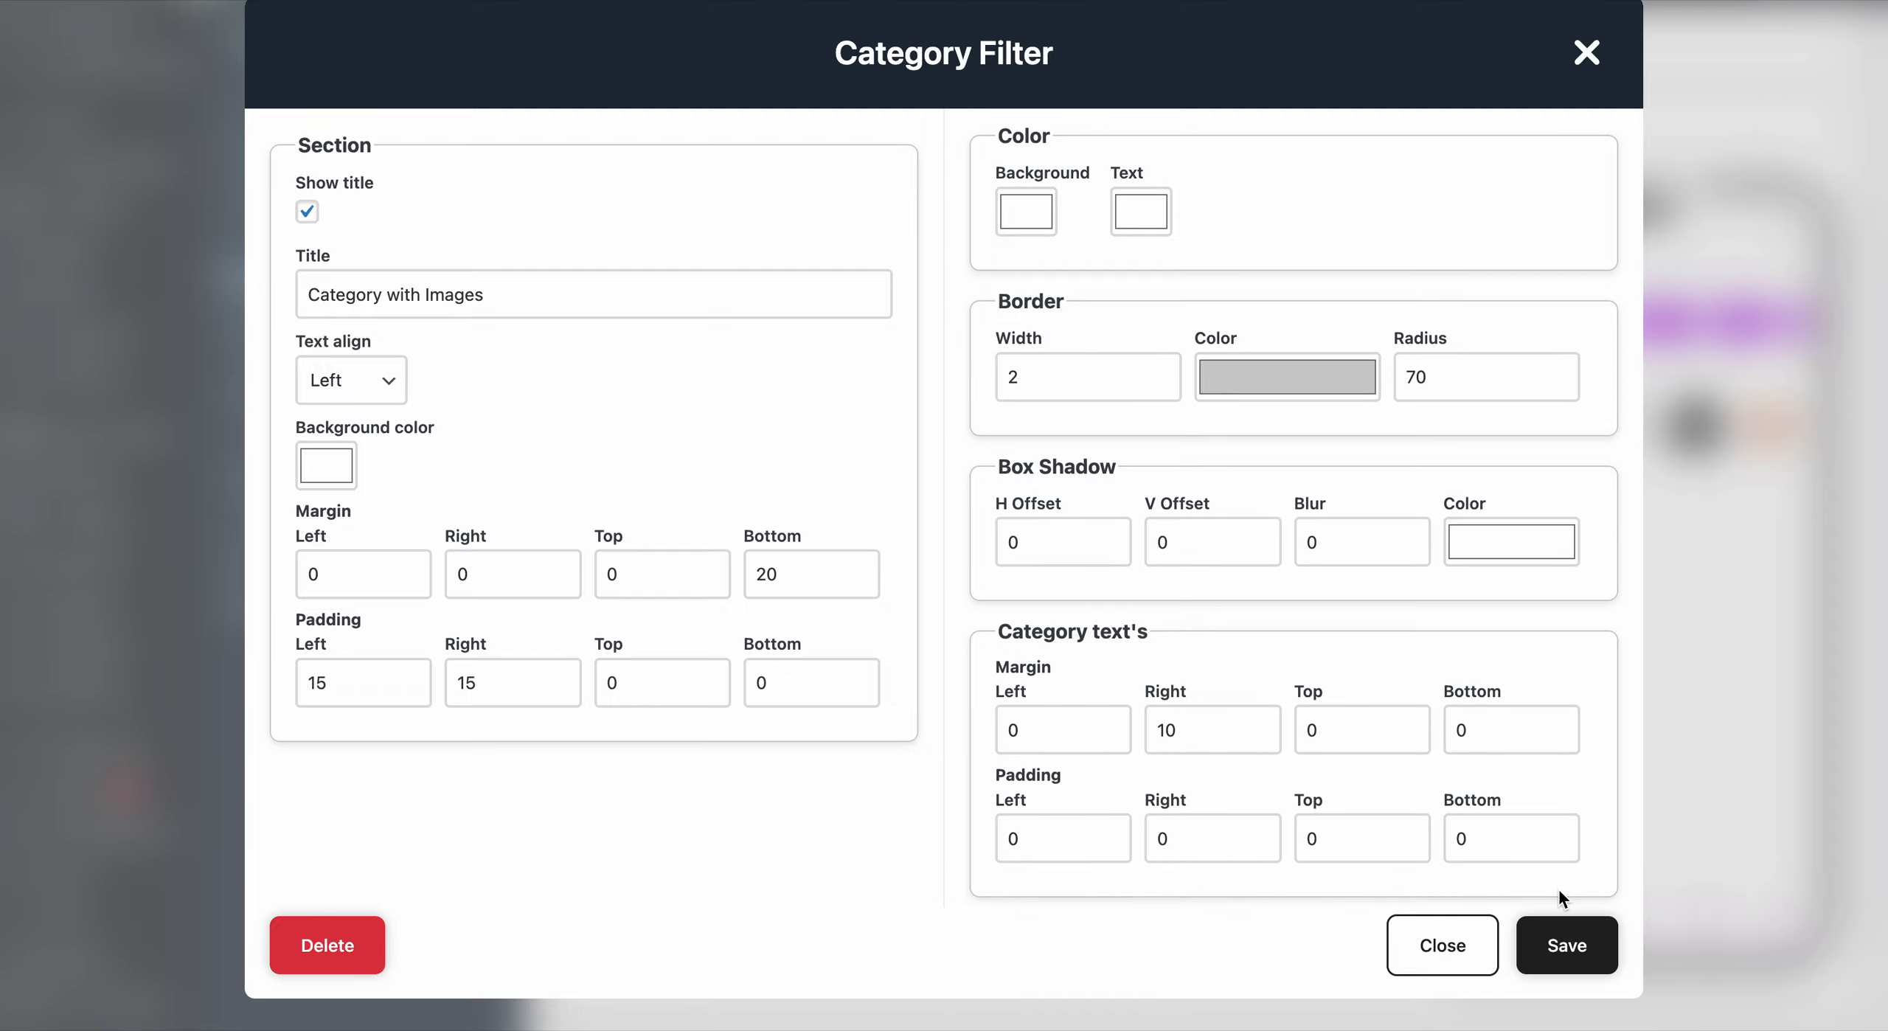
click(1561, 943)
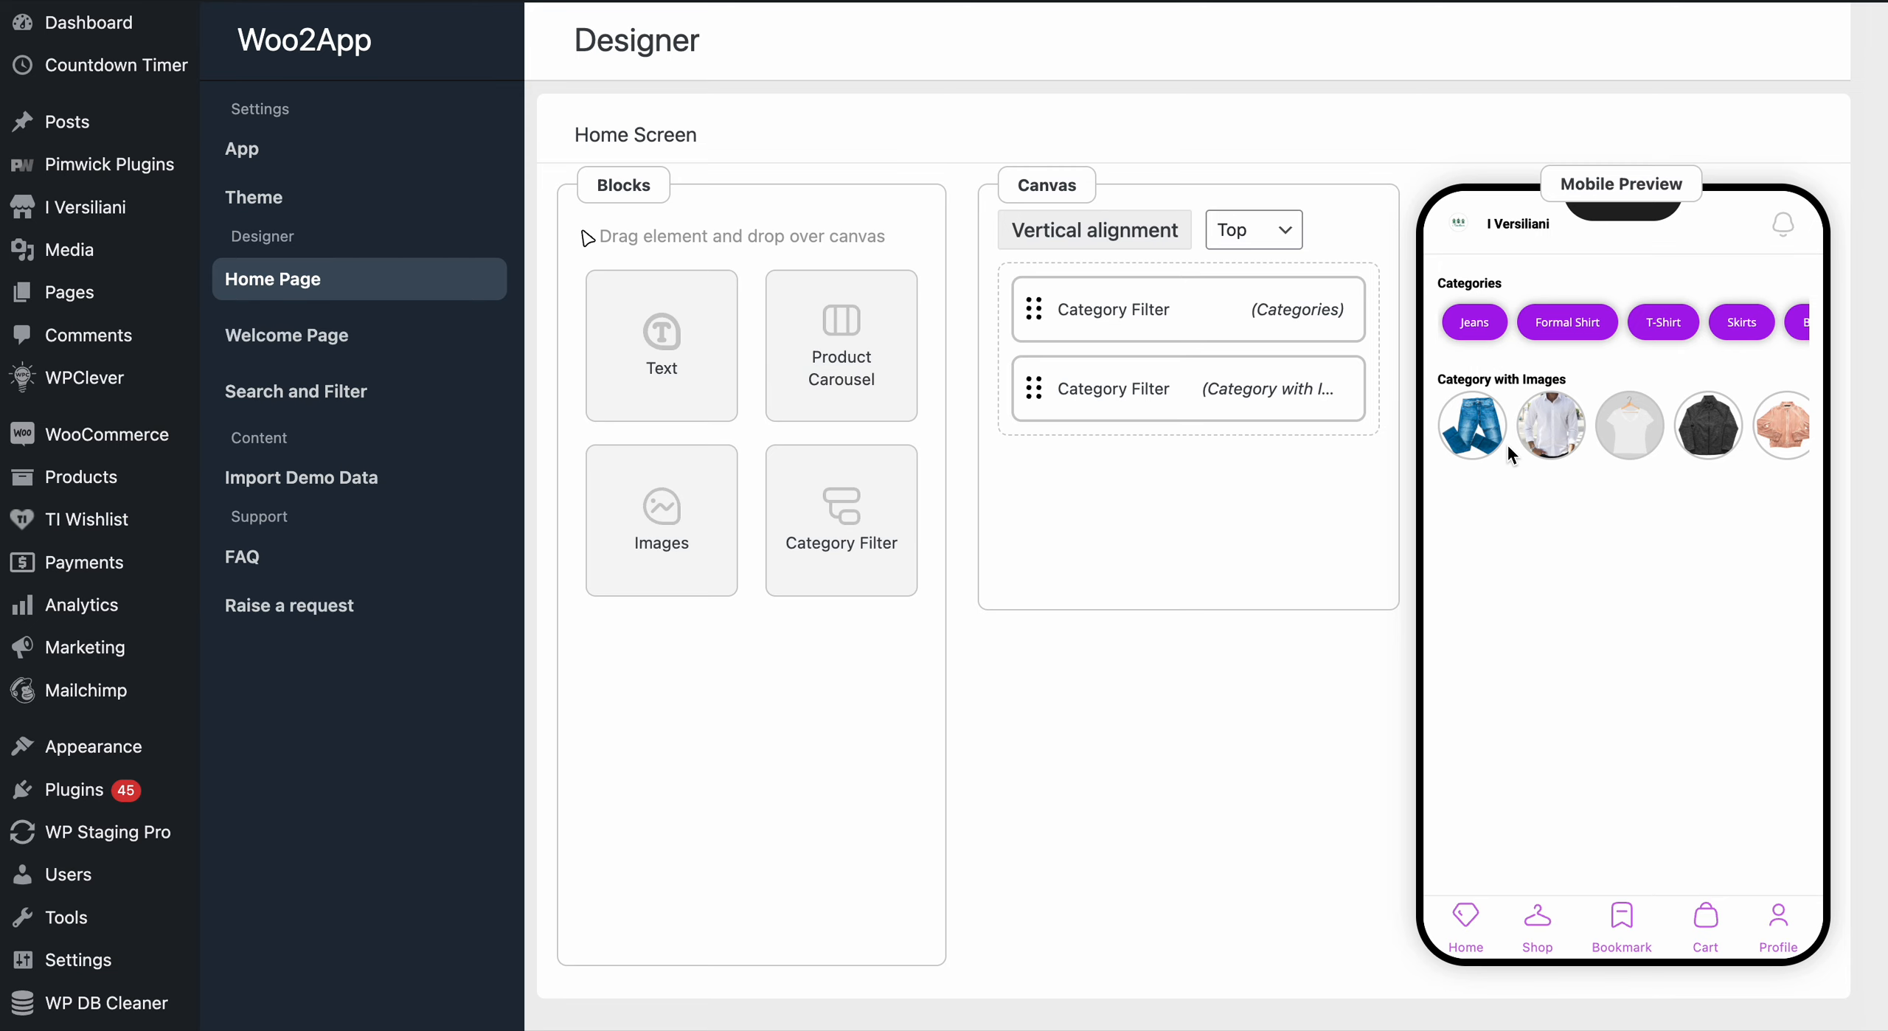
Show category titles in the "Category with Images" block, set their text color to black, and save.
click(1185, 410)
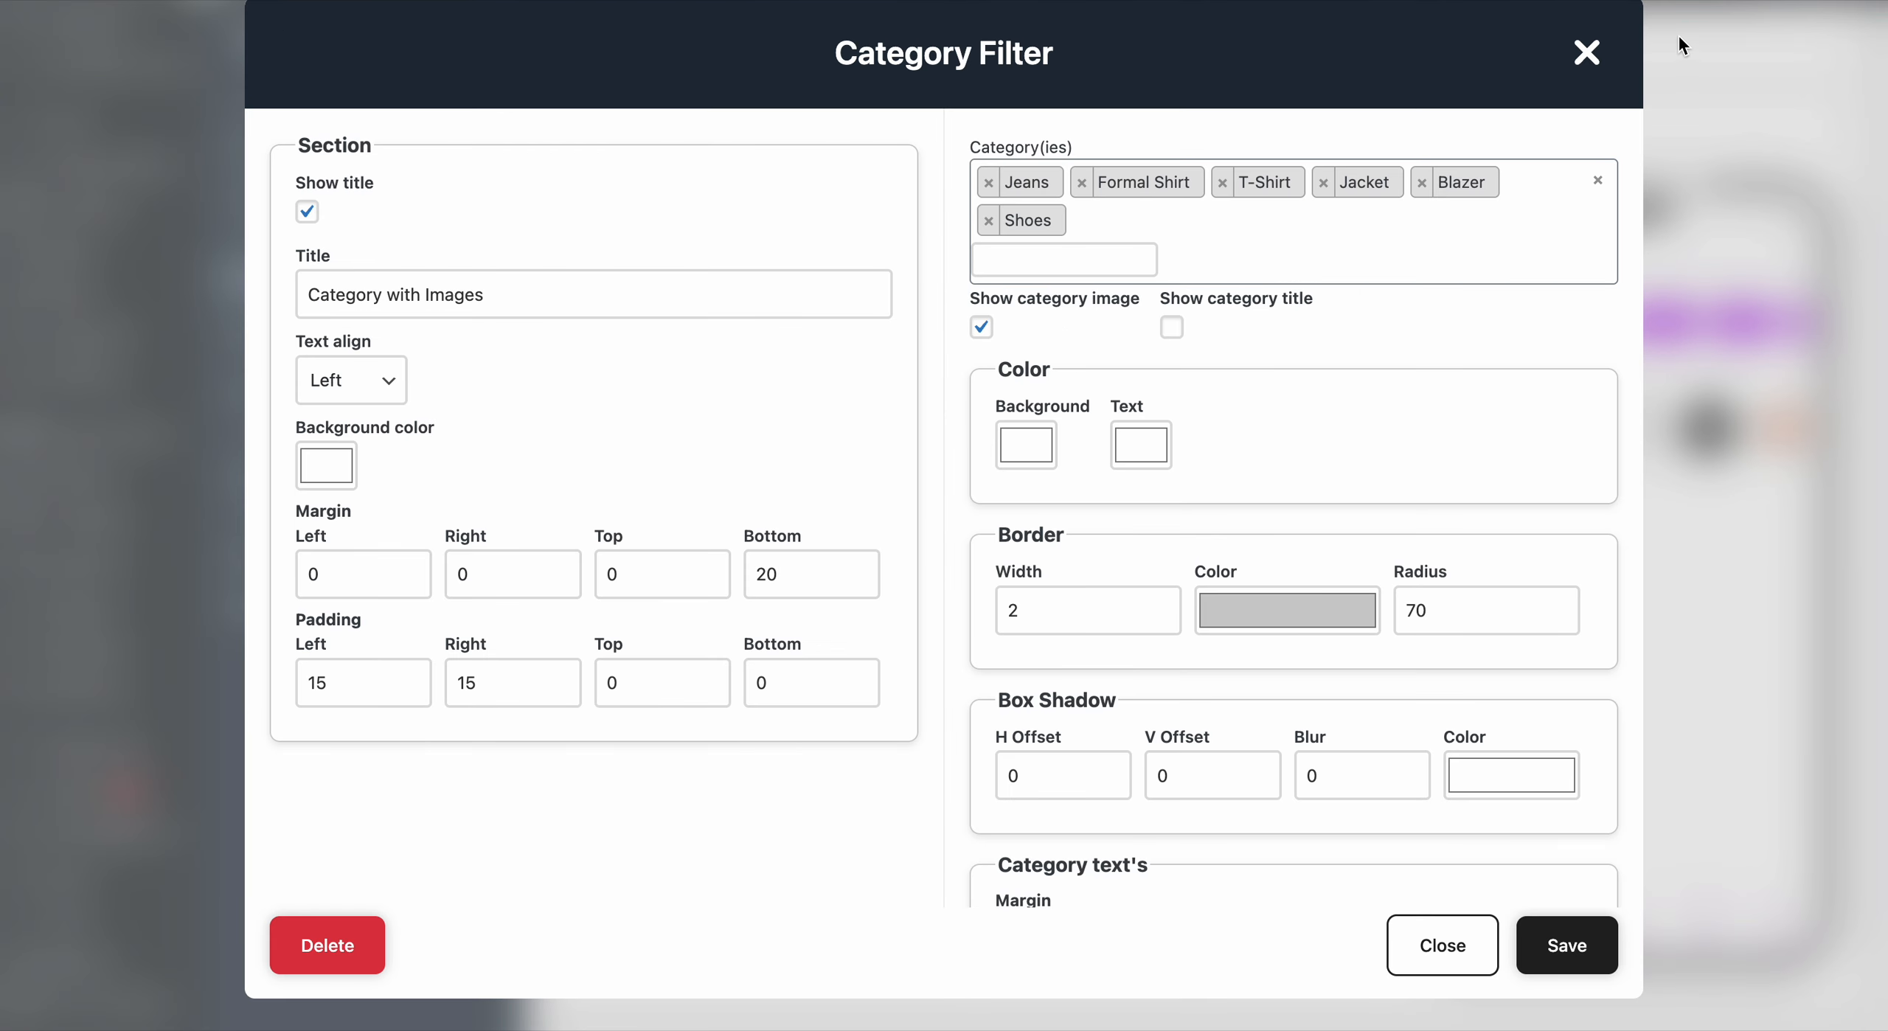
click(1587, 53)
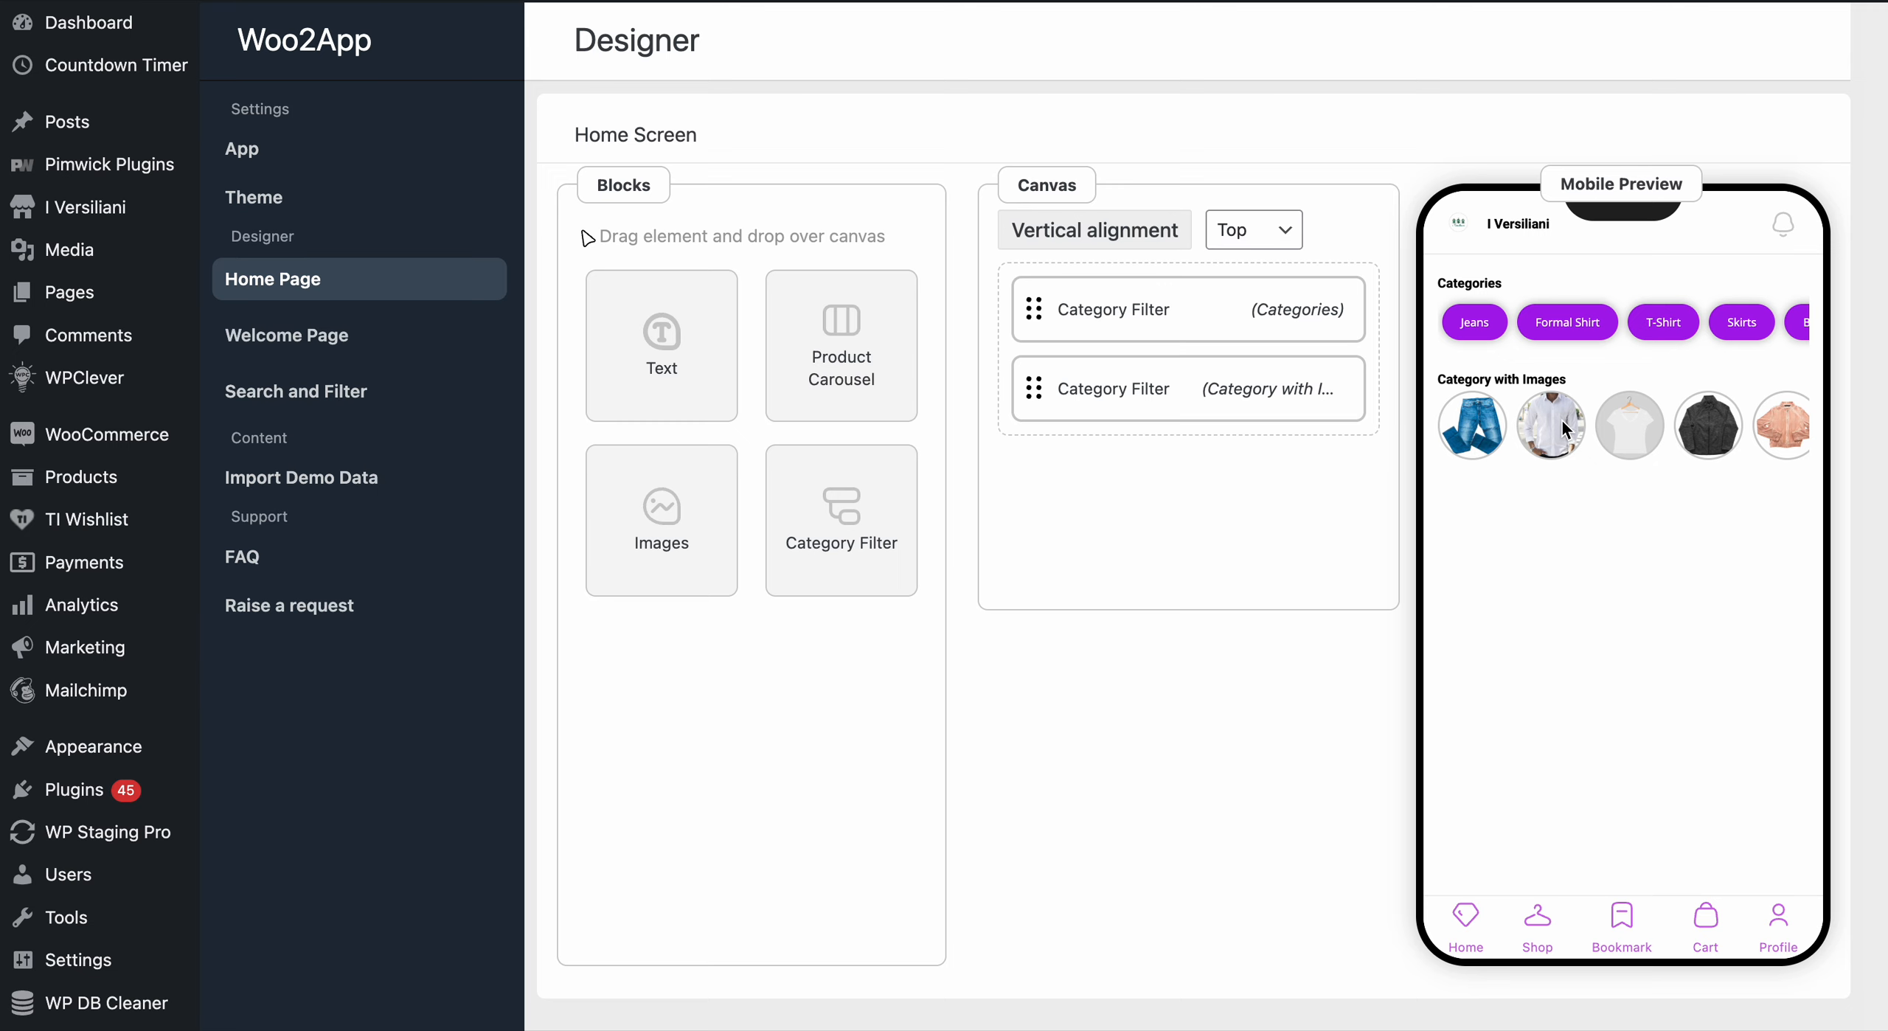
click(1202, 402)
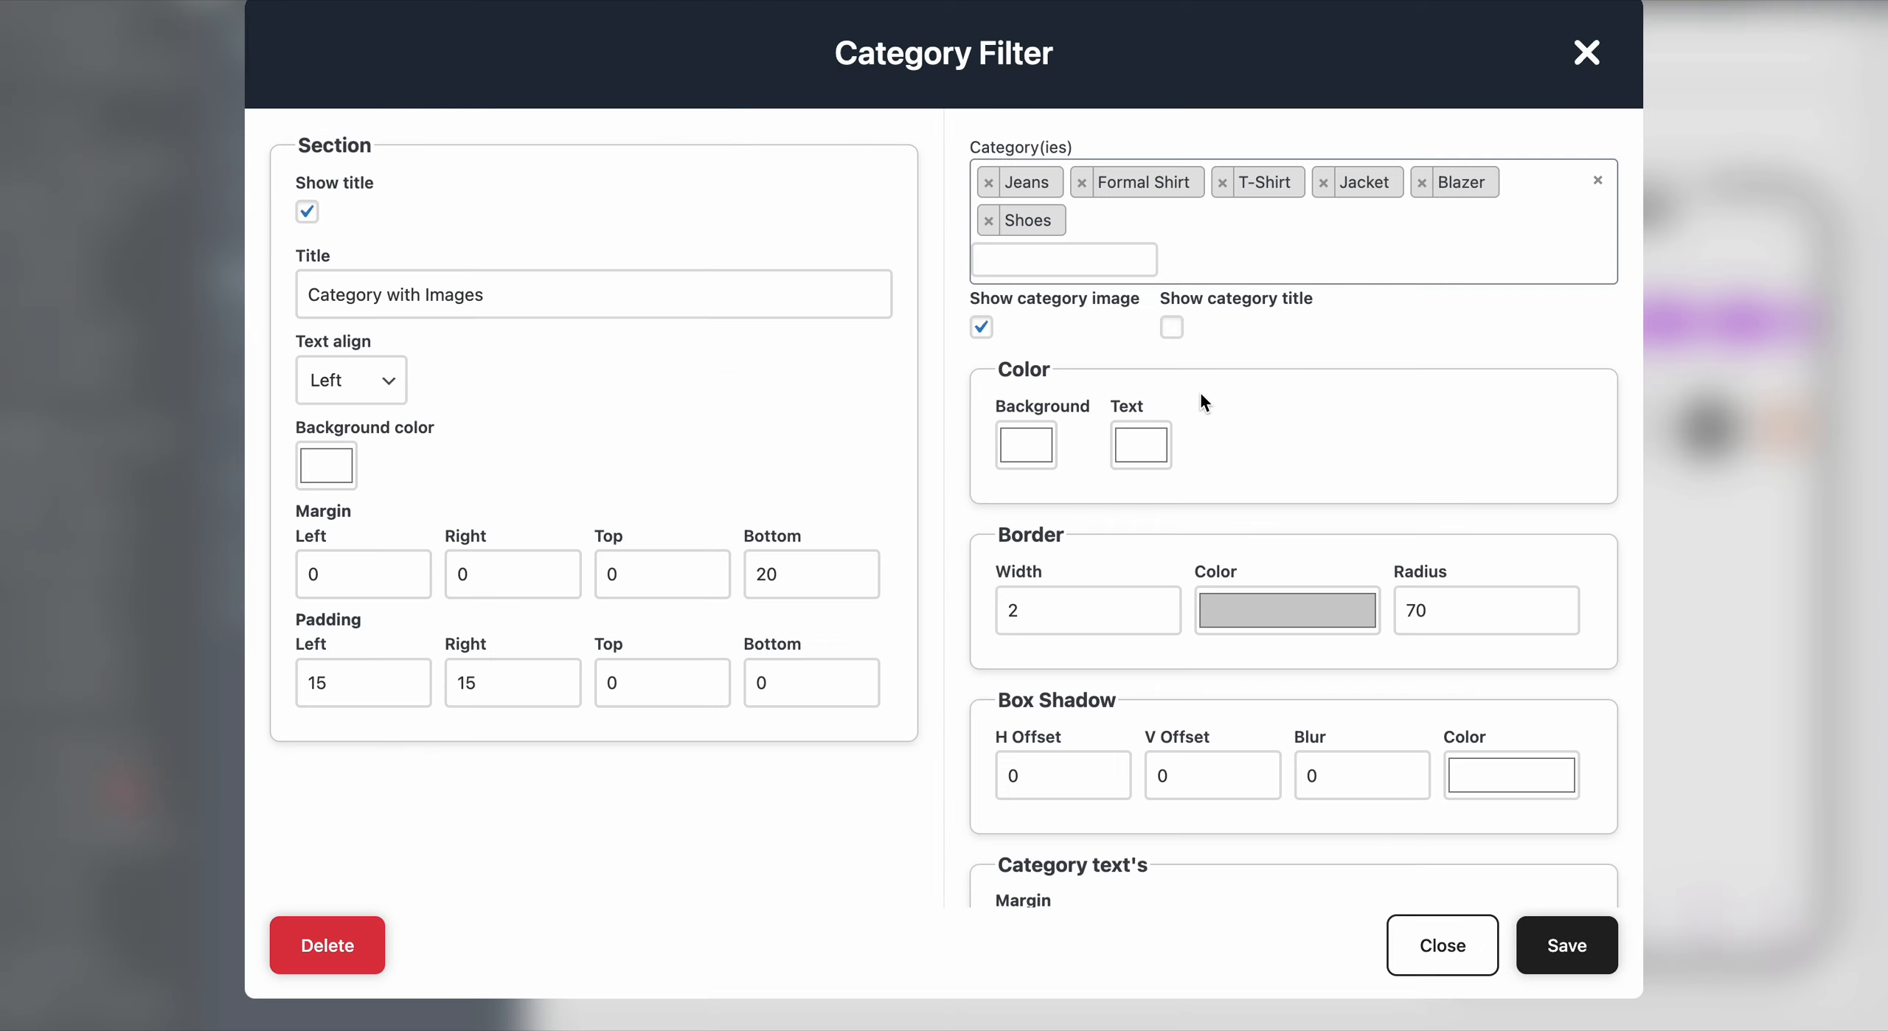
click(1180, 329)
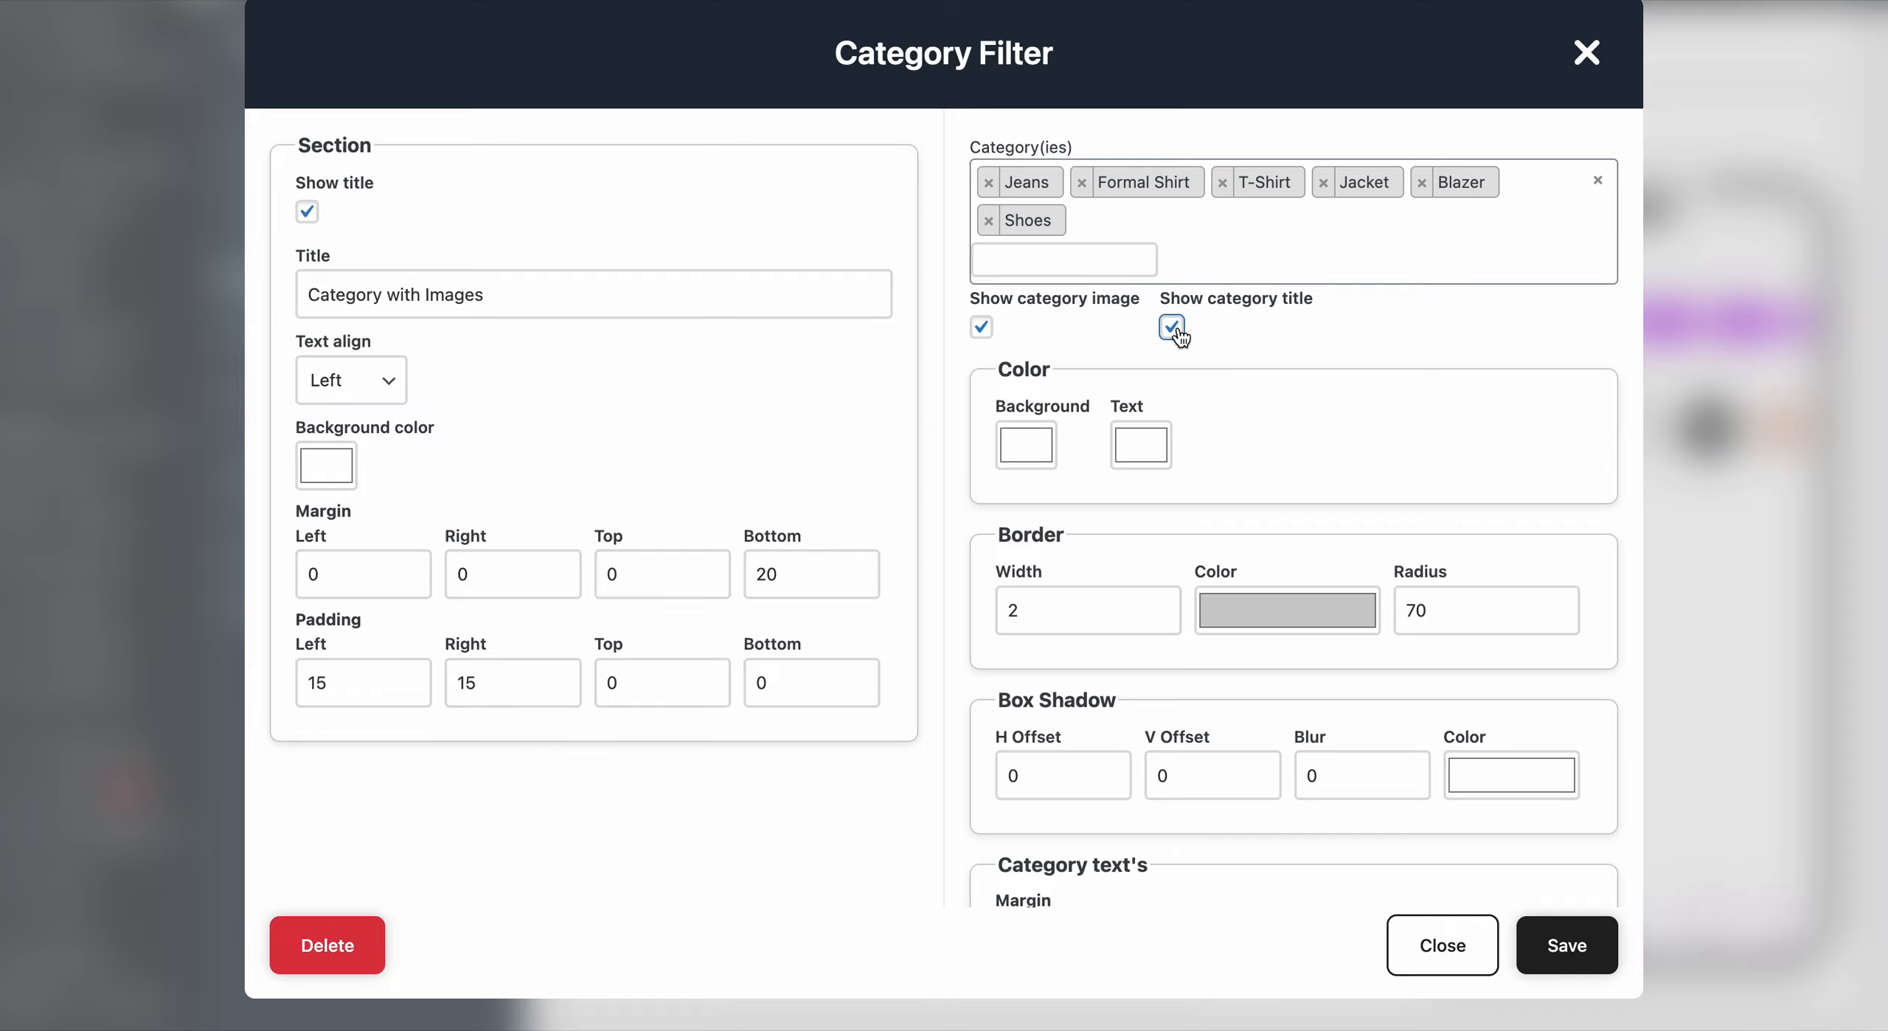
click(1150, 451)
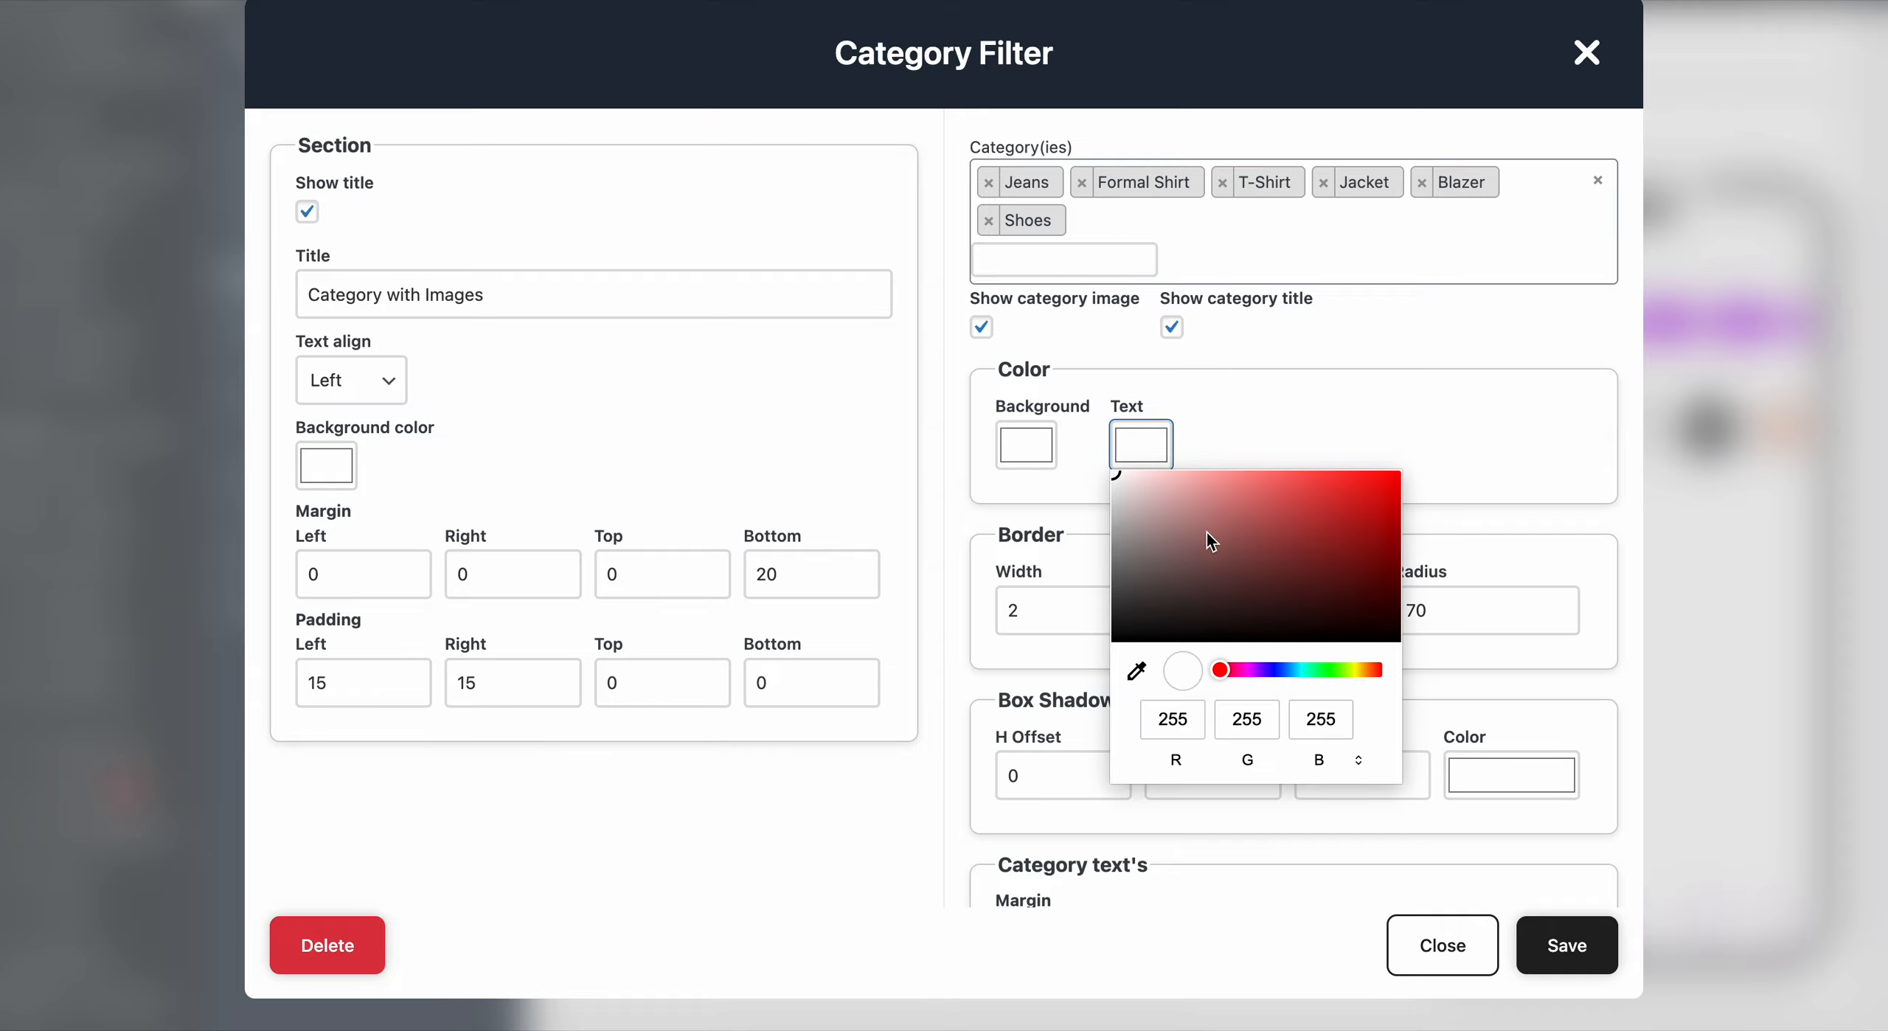
drag(1207, 532, 1075, 662)
click(1320, 472)
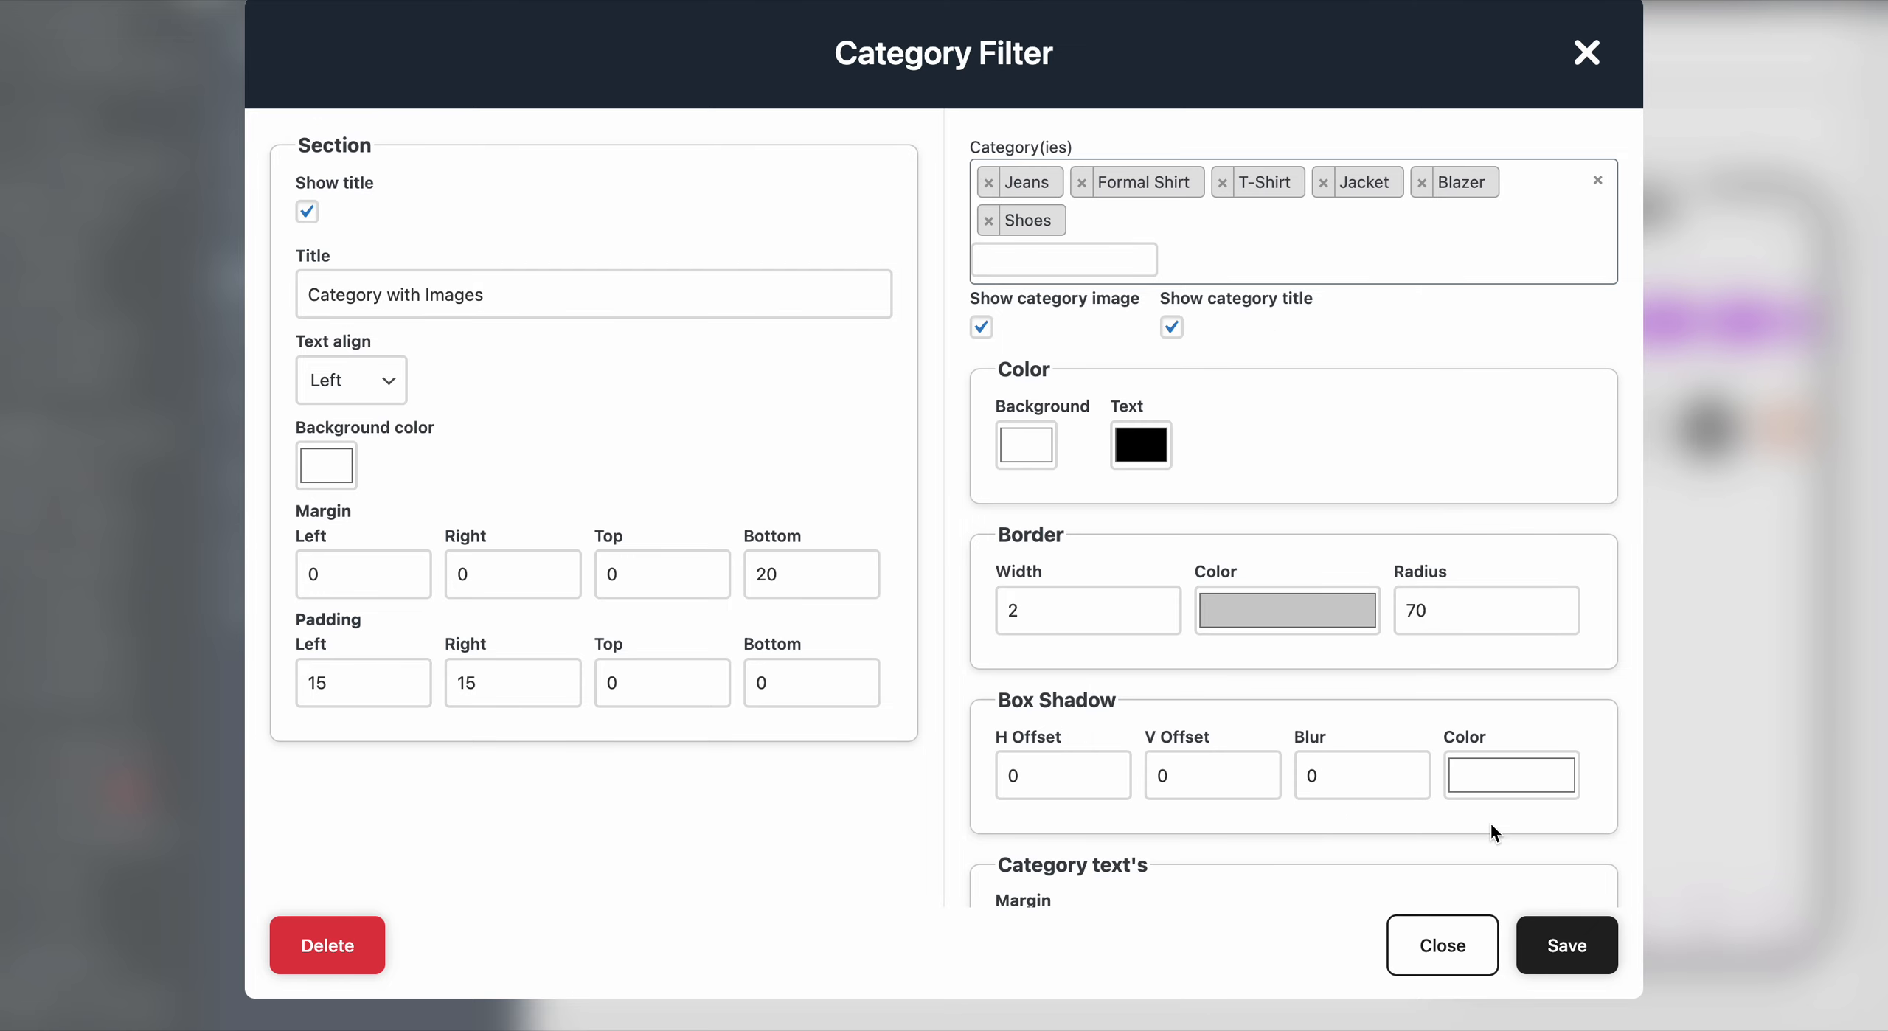
click(1553, 949)
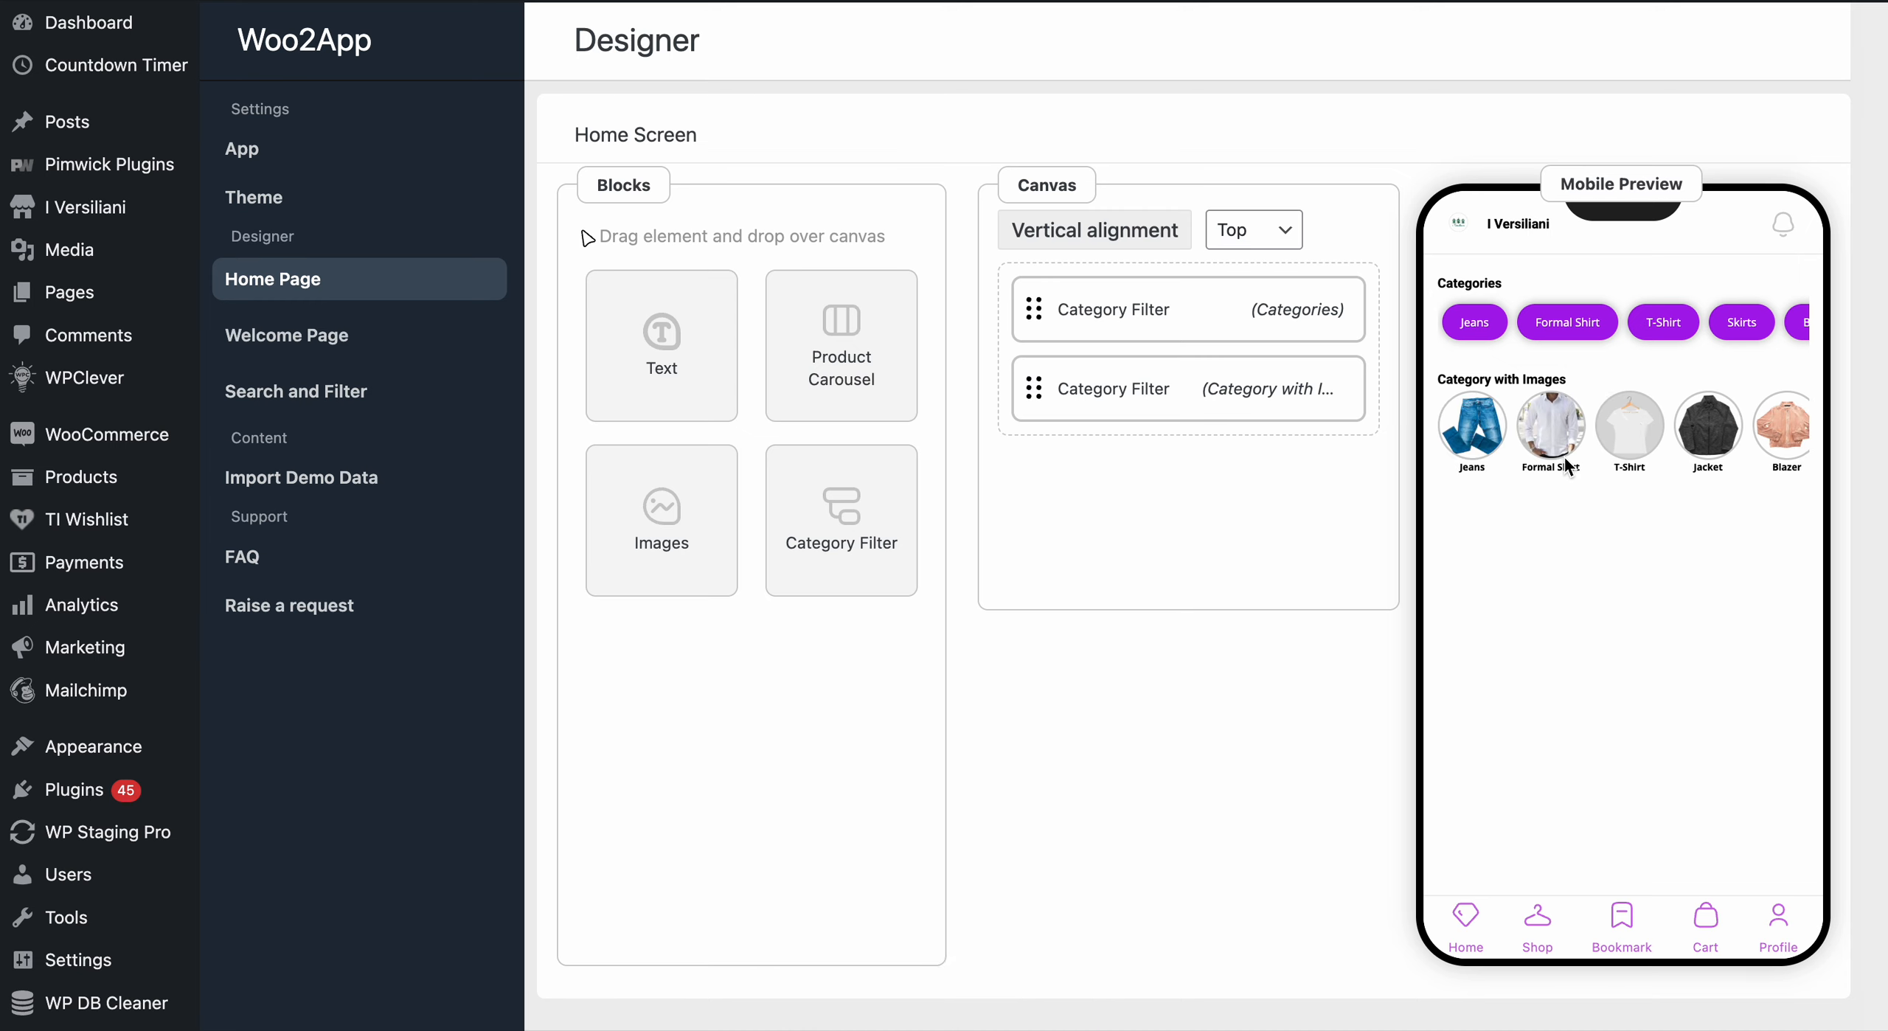
Review the "Category with Images" block's border, box shadow and category text spacing settings and save it.
click(1130, 407)
scroll(1099, 666, down, 1)
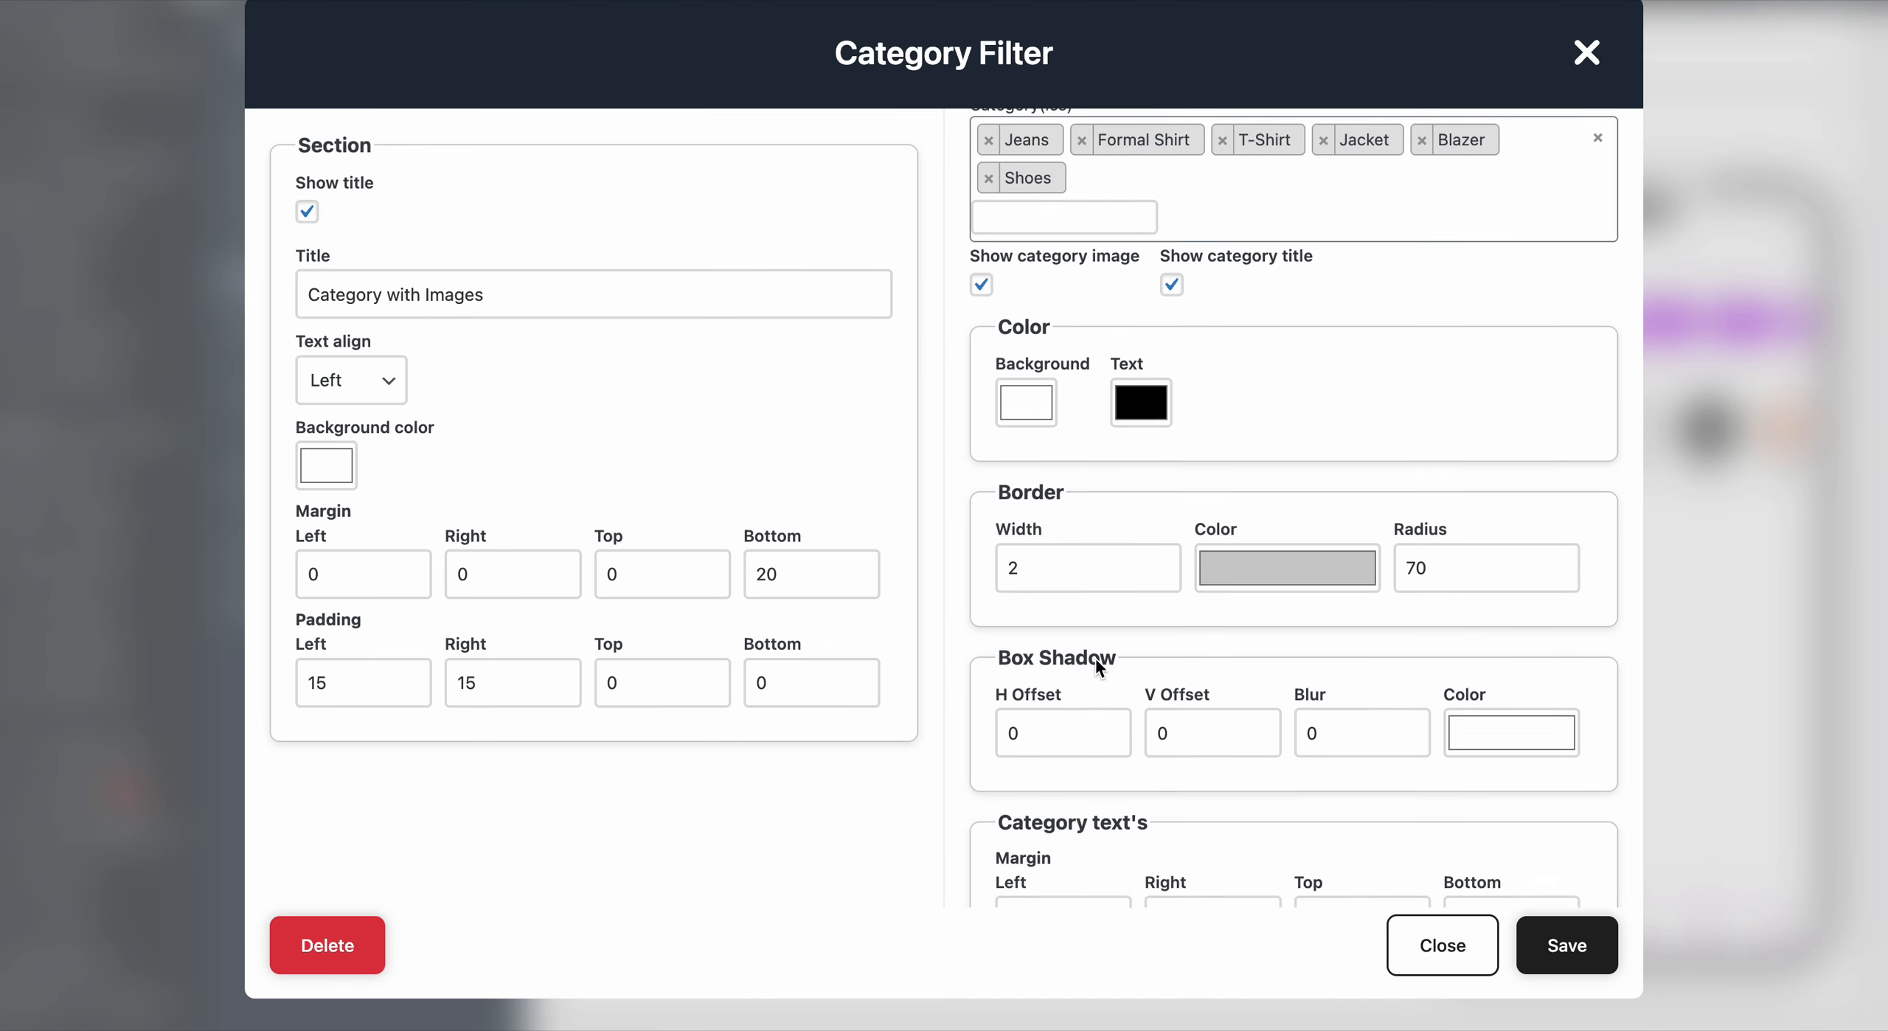
scroll(1095, 657, down, 2)
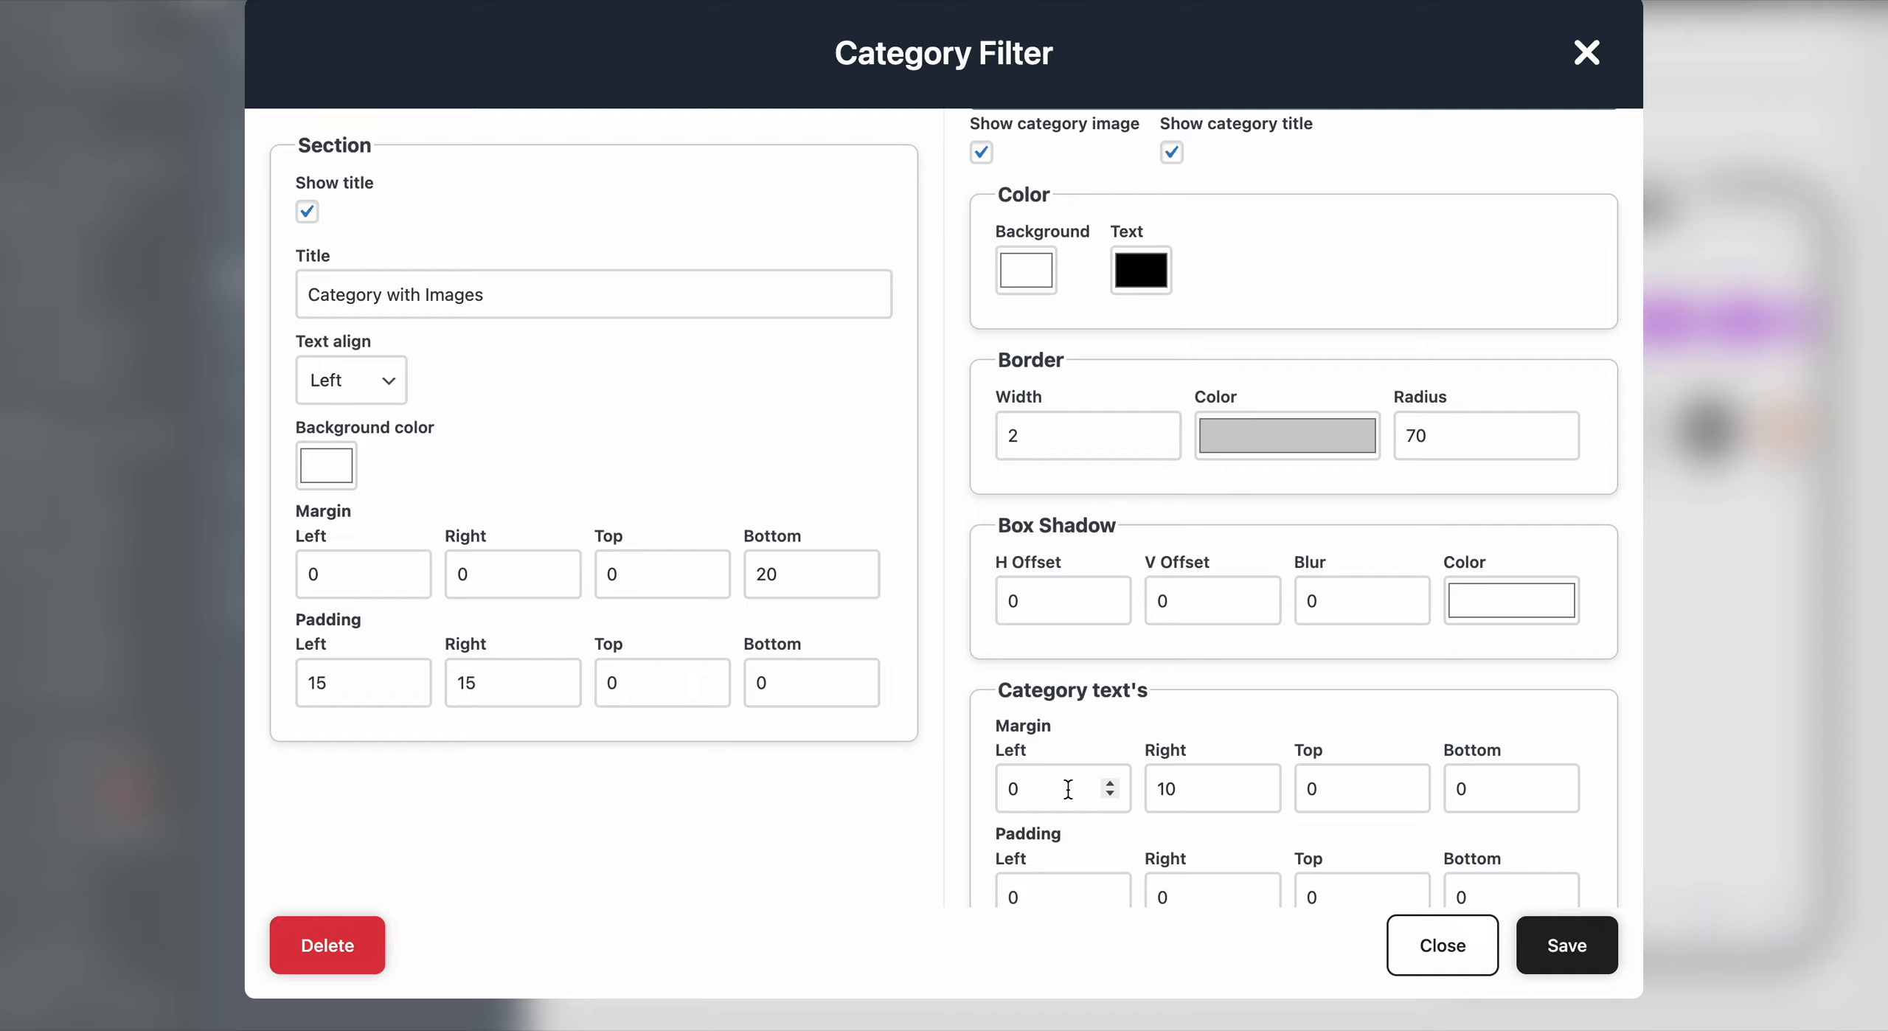
scroll(1110, 804, down, 1)
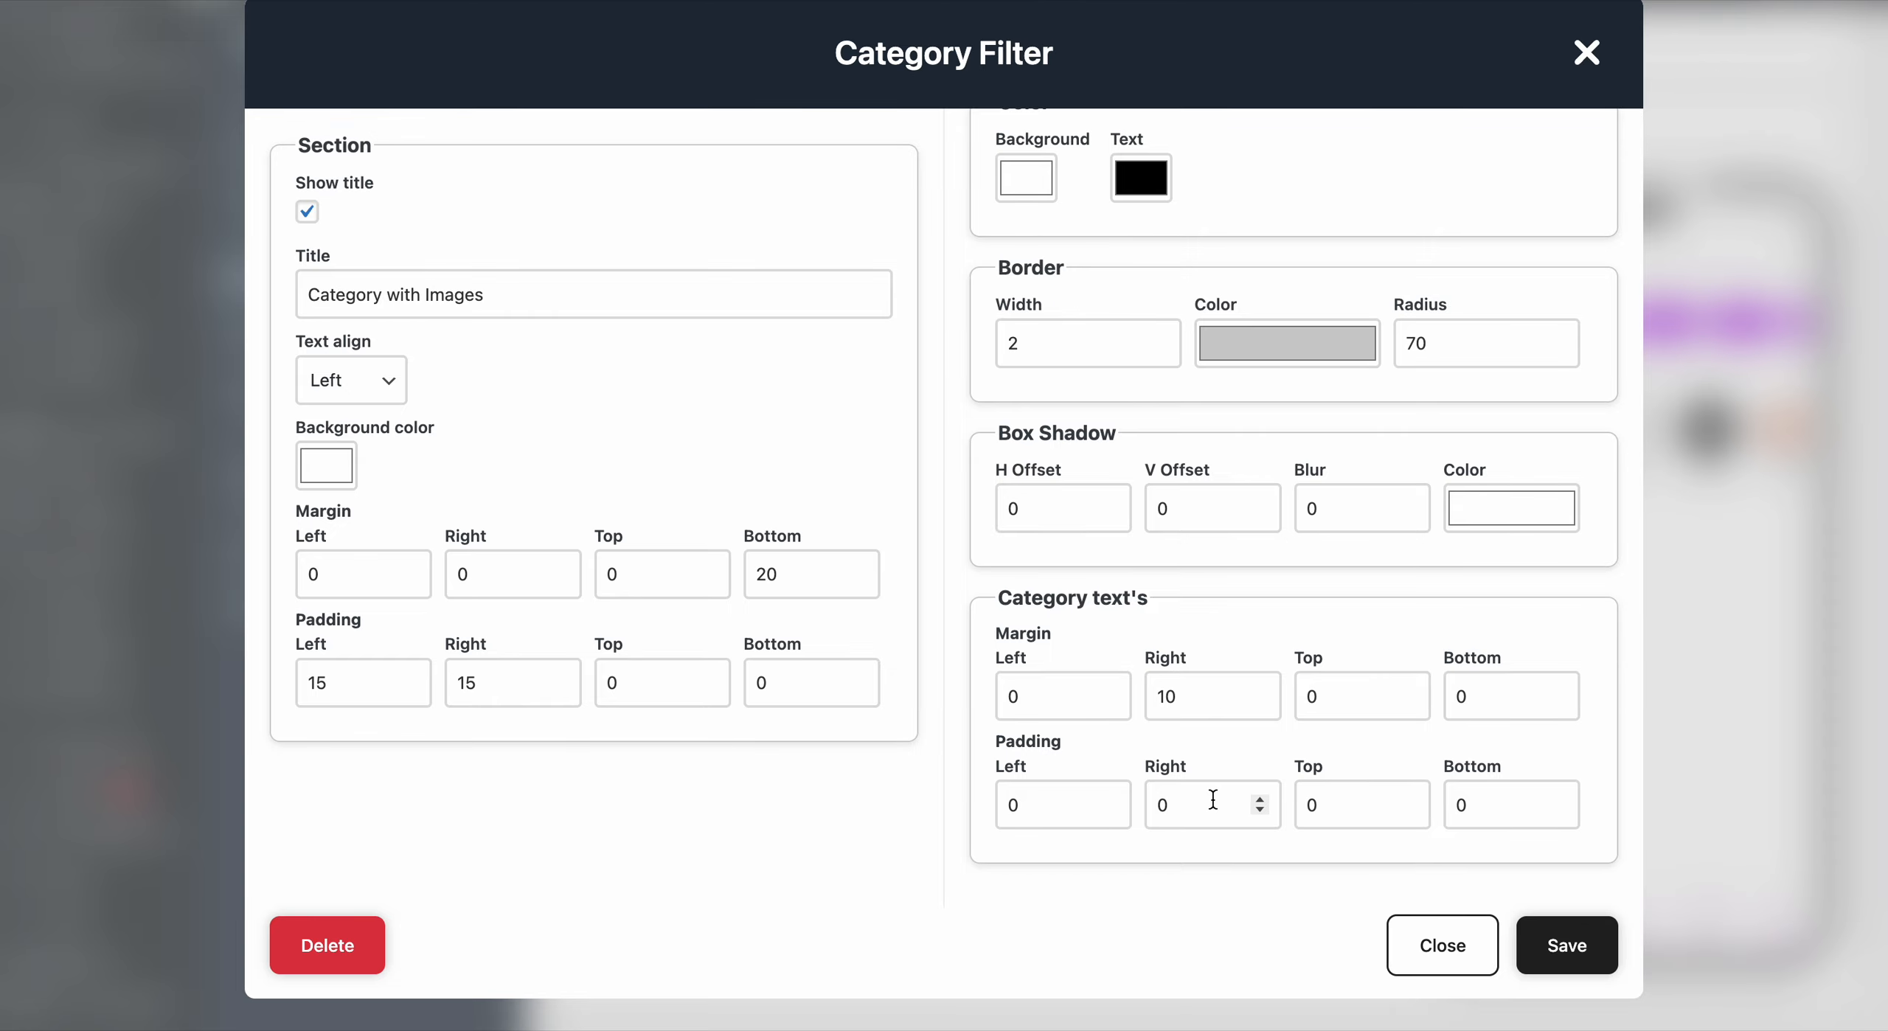
click(1560, 946)
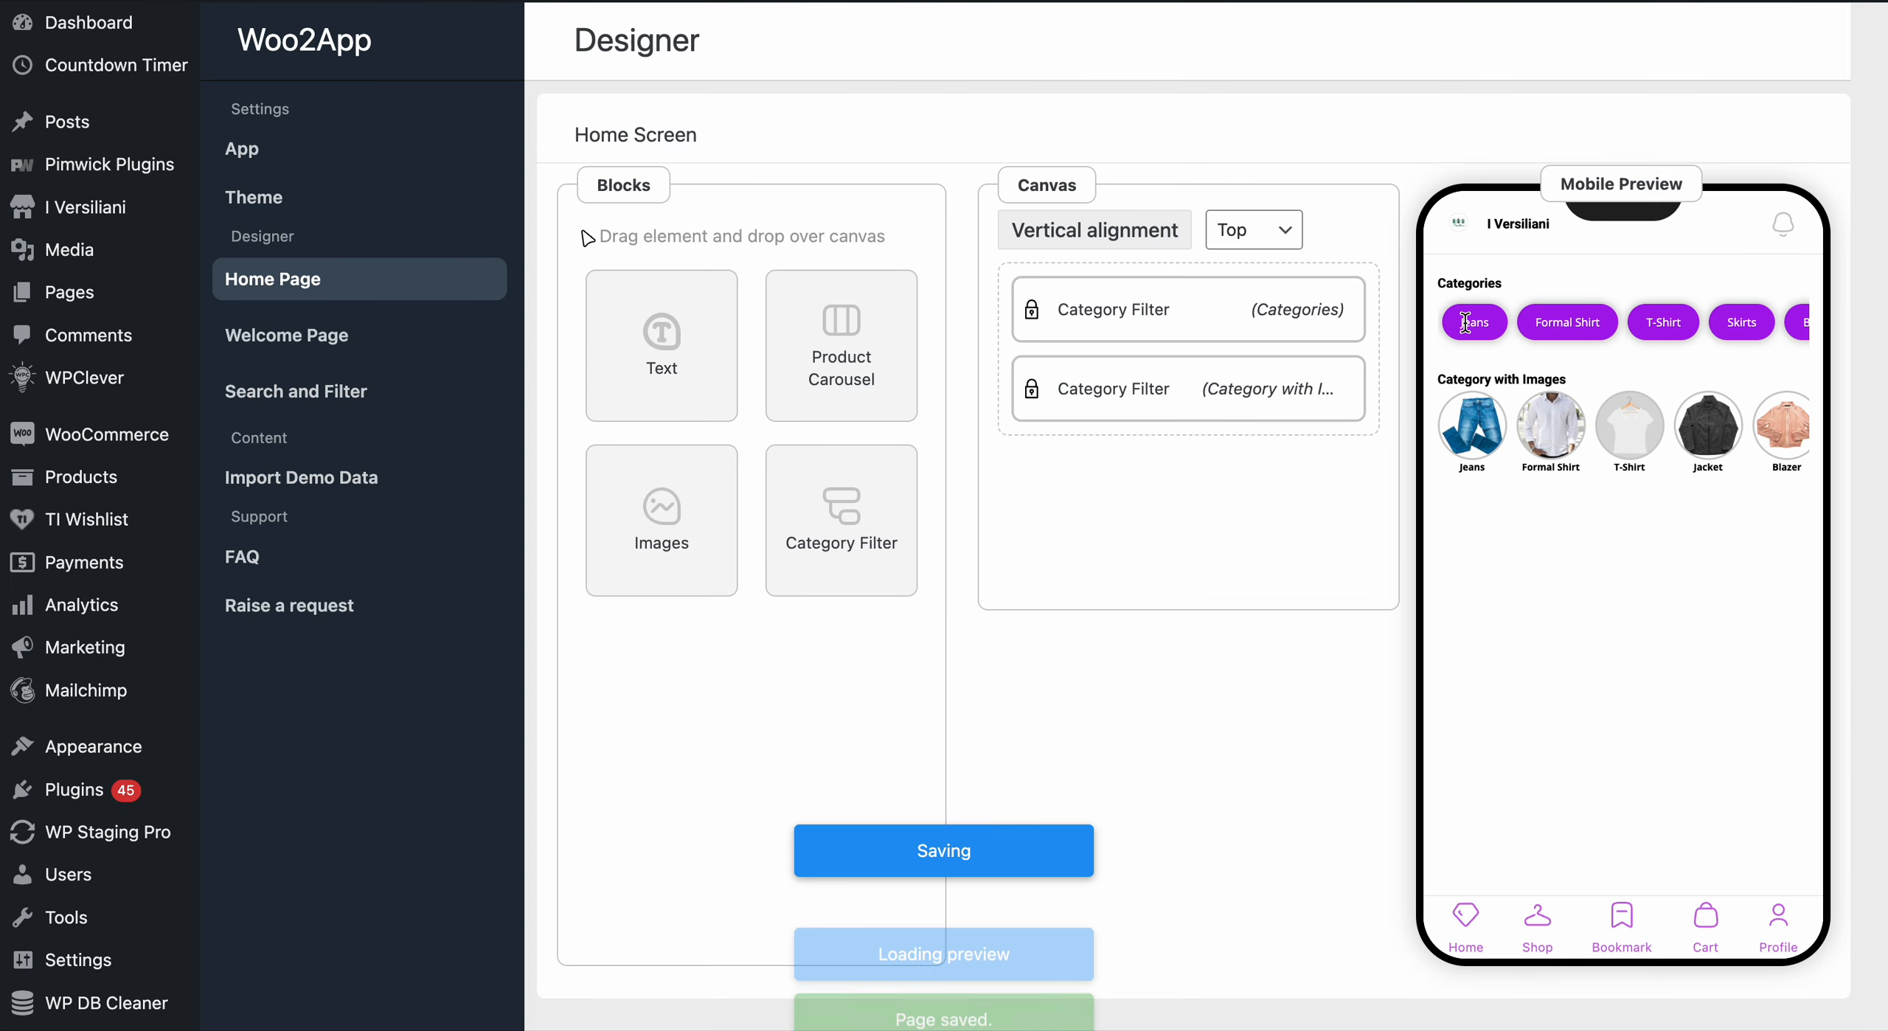